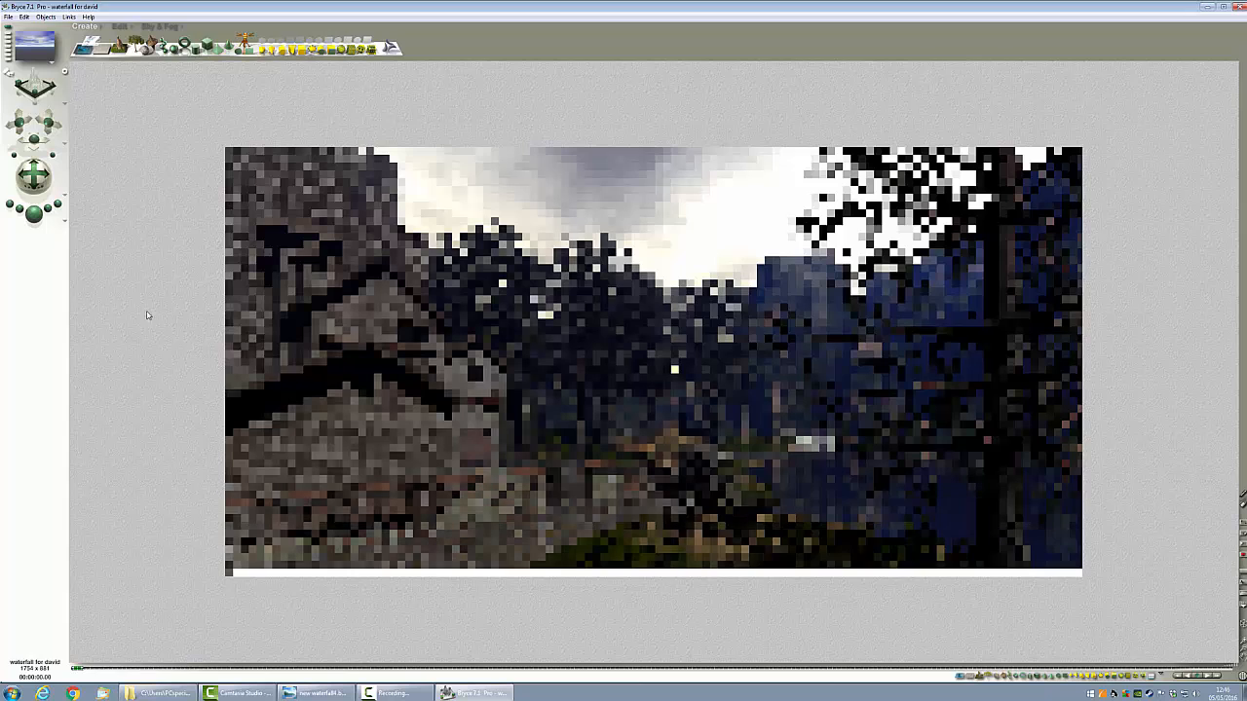
Step: Set the render quality mode to Regular (Normal AntiAliasing) in Render Options
left_click(60, 226)
left_click(93, 257)
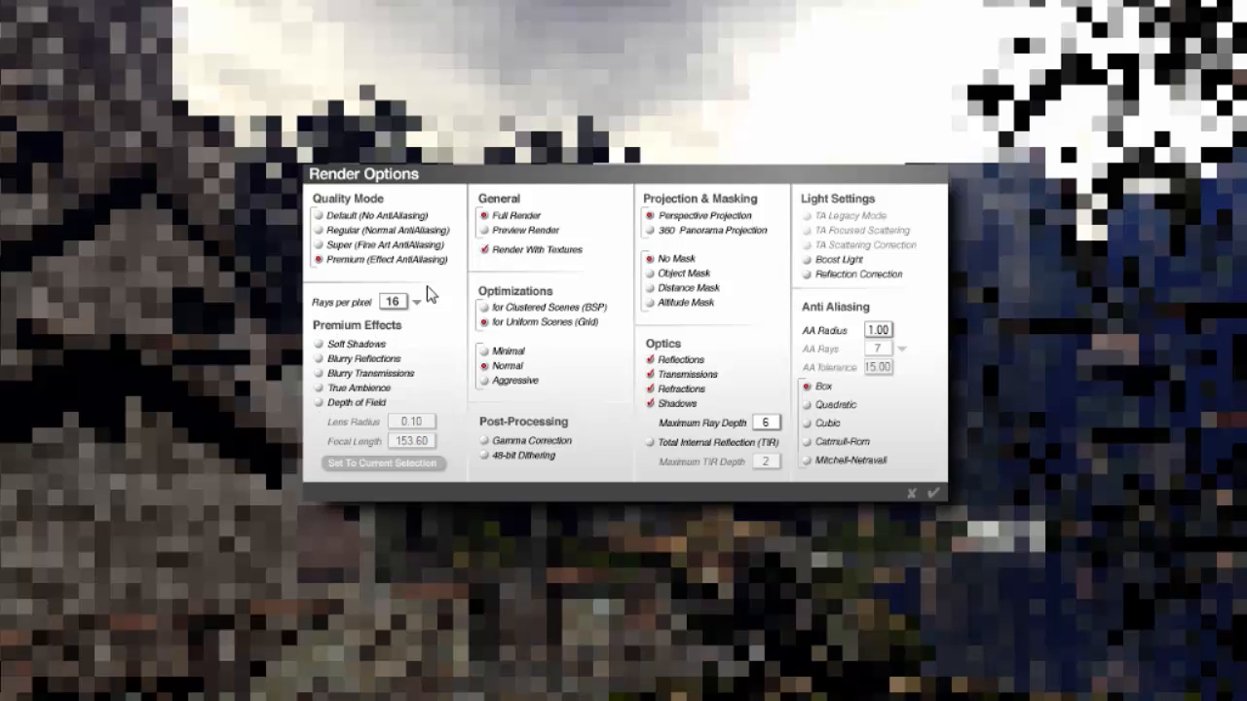
left_click(331, 233)
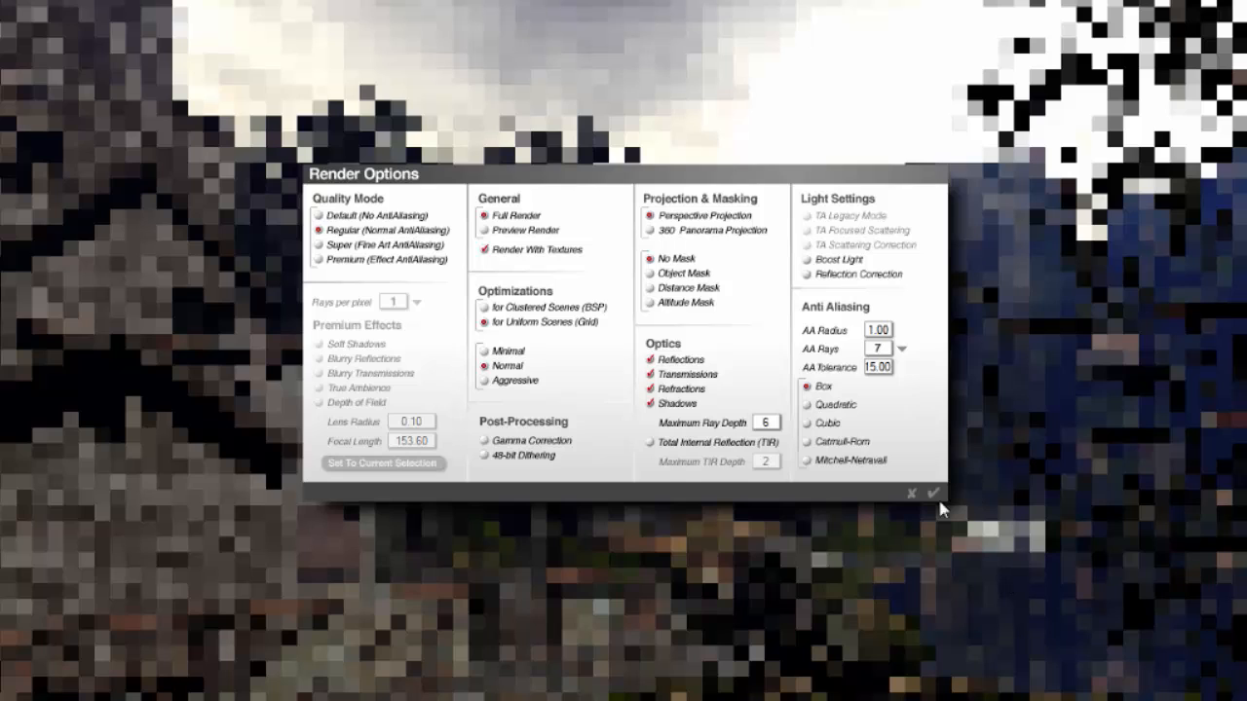
left_click(932, 494)
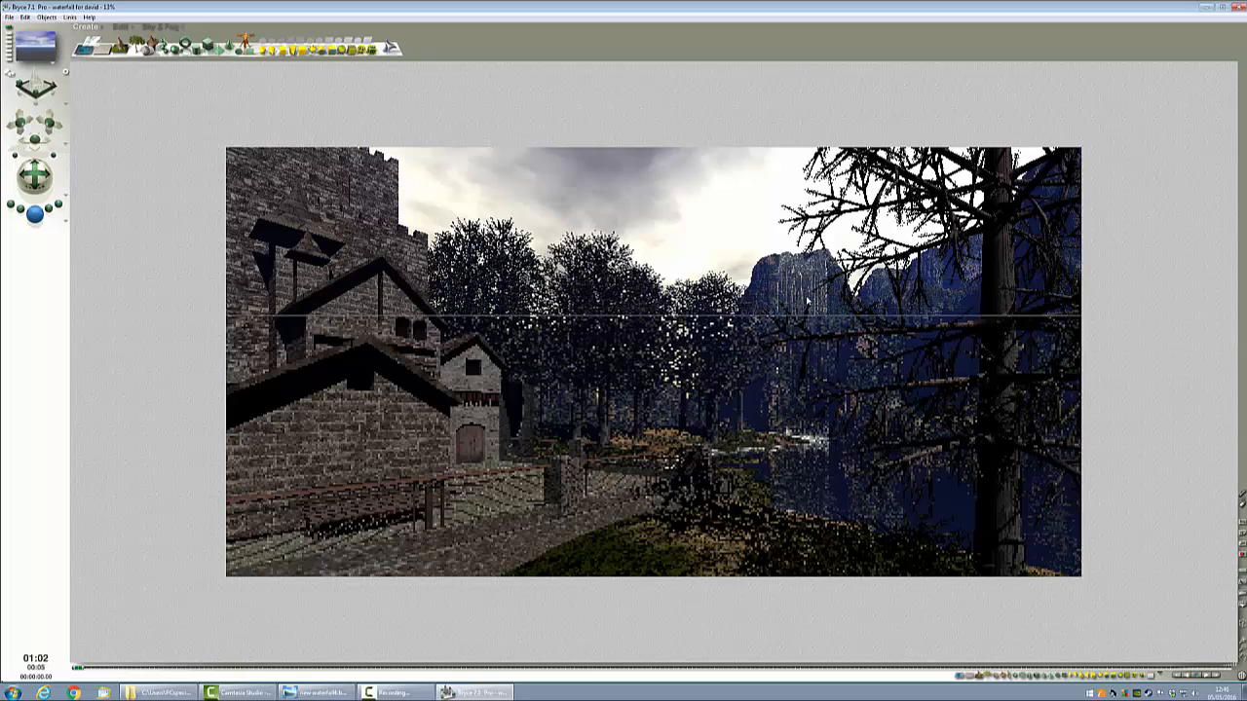
Step: Stop the render, open the Sky Lab and choose Disable Sun Light
left_click(786, 384)
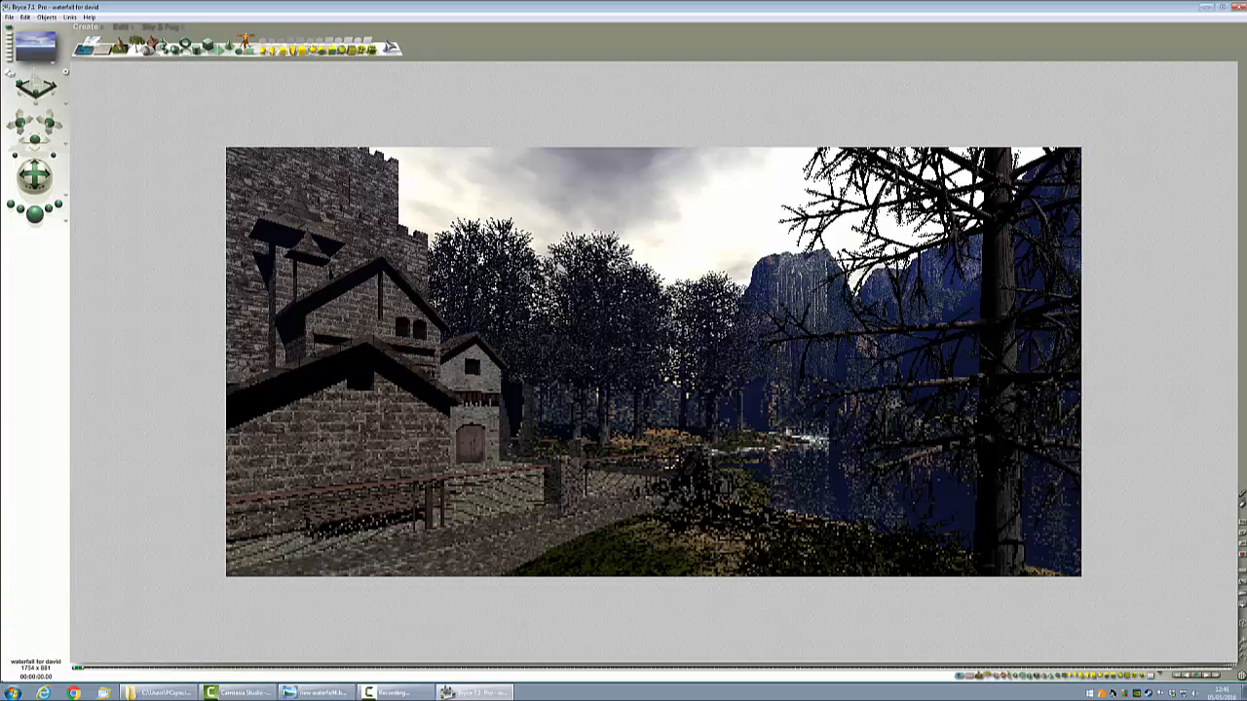
left_click(156, 27)
left_click(249, 37)
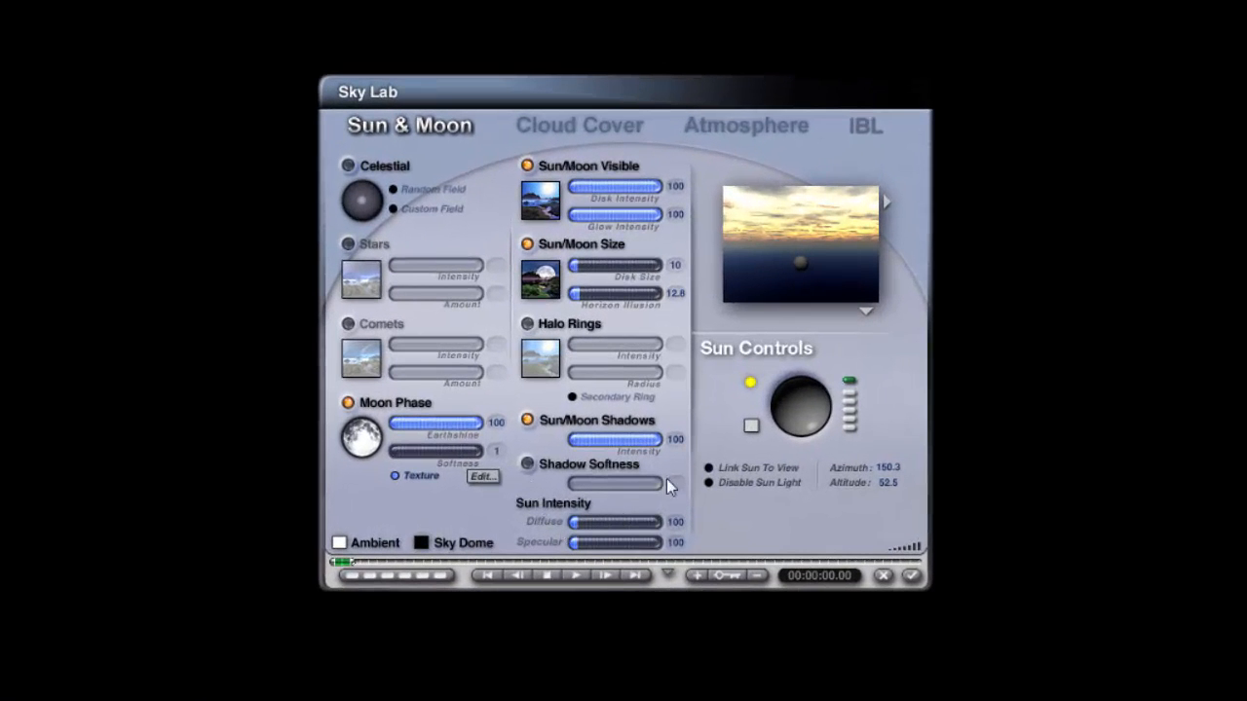
left_click(708, 483)
Step: Turn off Fog and Haze on the Atmosphere page and switch the sky preview to Render in Scene
left_click(712, 130)
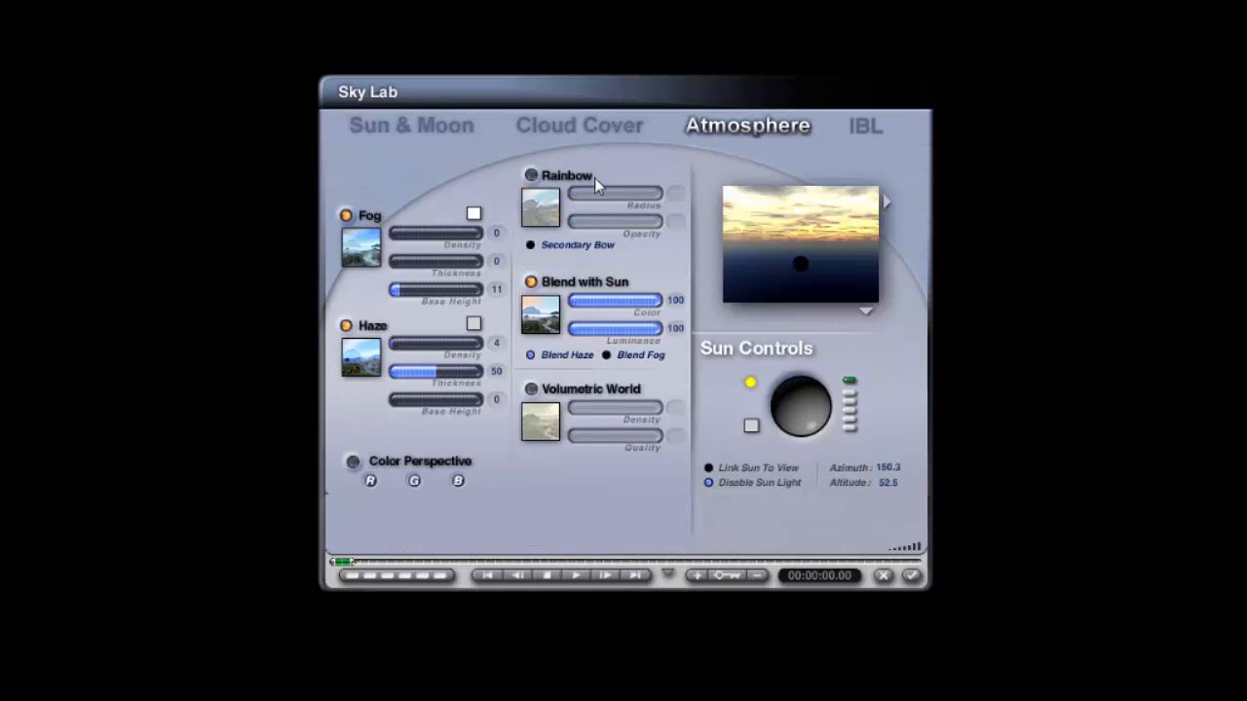
left_click(348, 326)
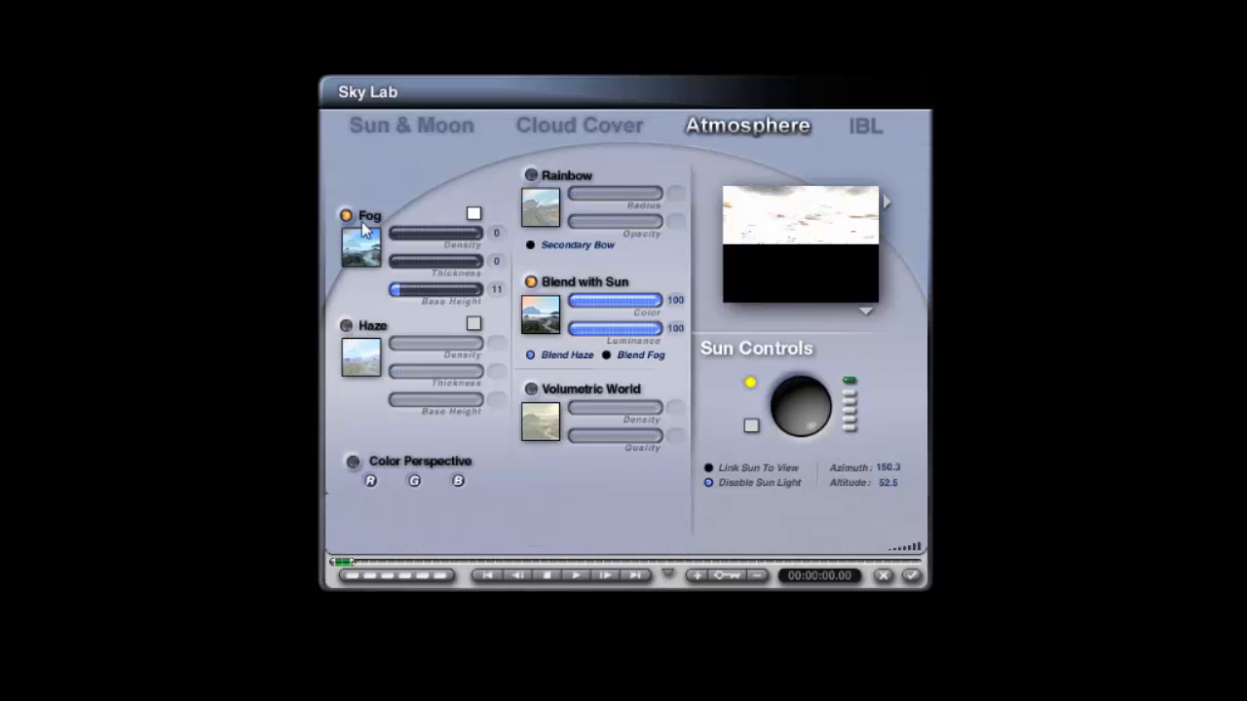
left_click(345, 215)
left_click(867, 313)
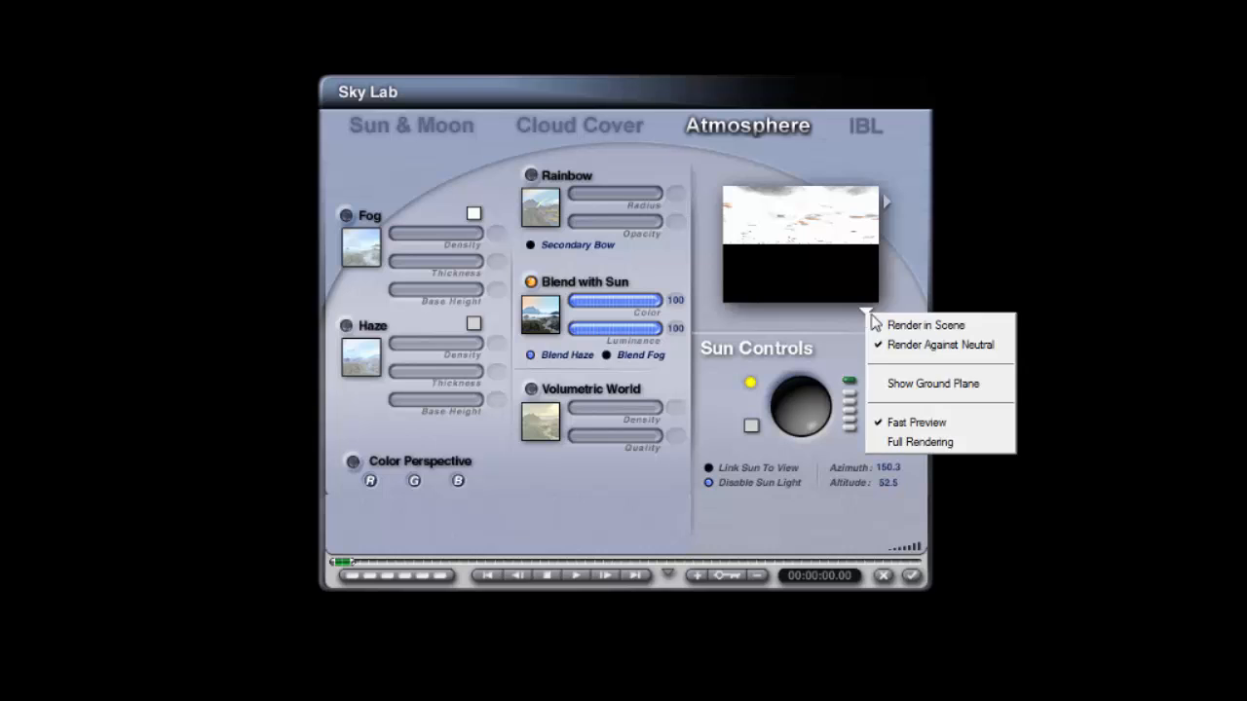
left_click(886, 323)
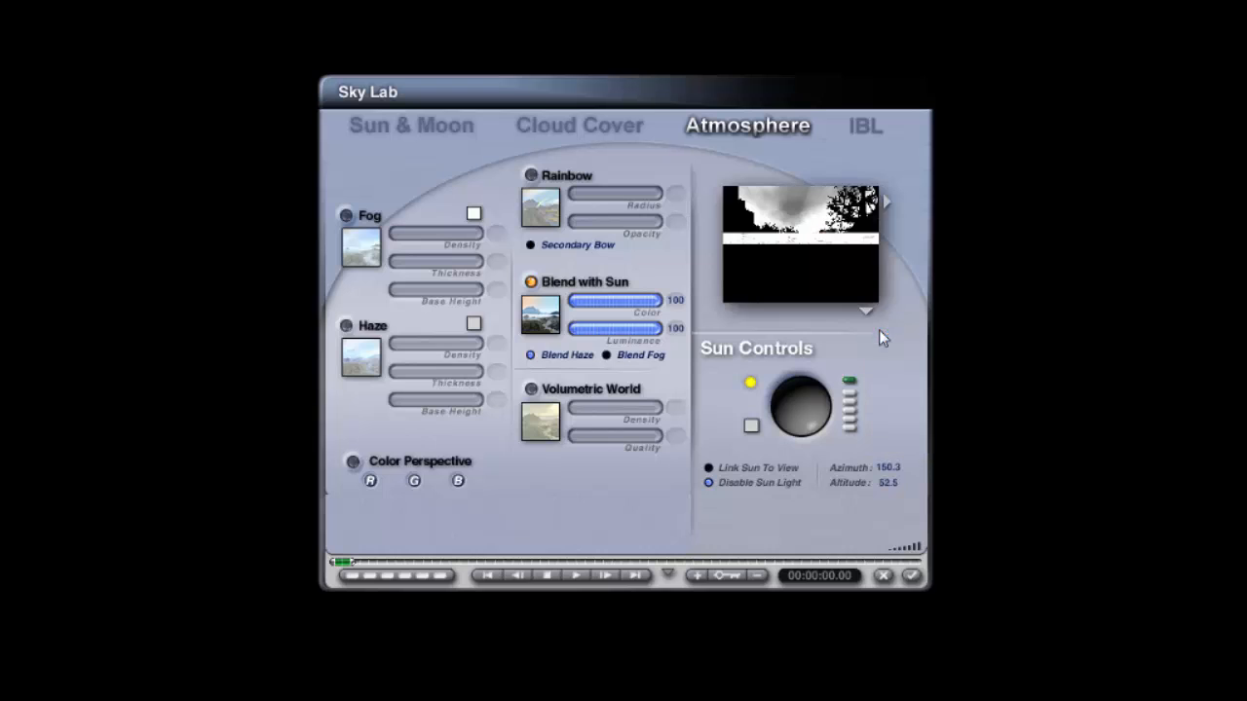
Step: Turn off Sun/Moon Visible on the Sun & Moon page and accept the Sky Lab settings
left_click(433, 125)
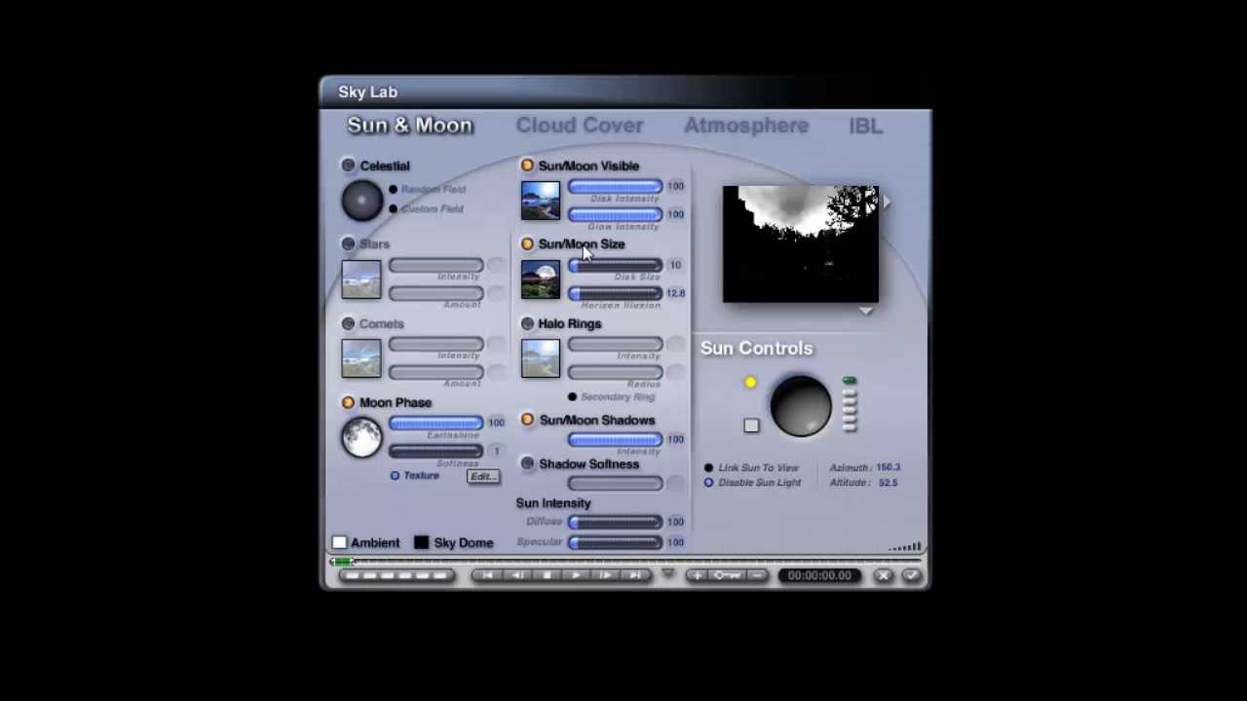
left_click(528, 166)
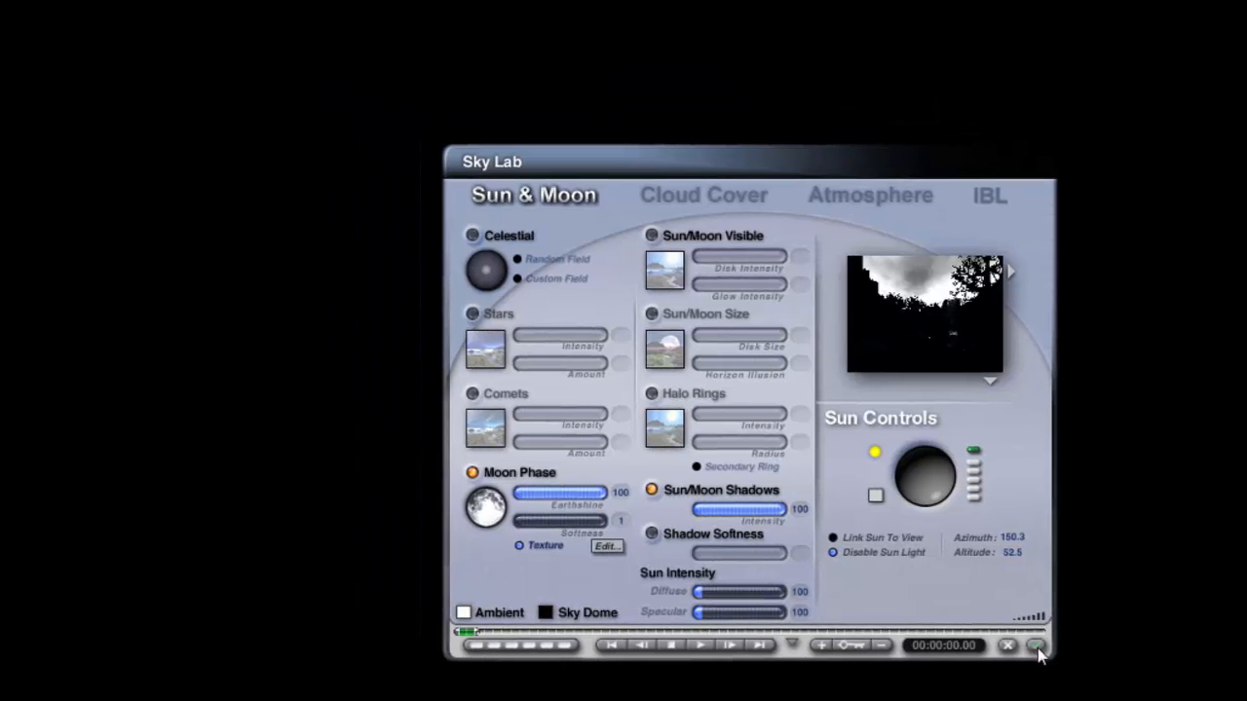
left_click(913, 578)
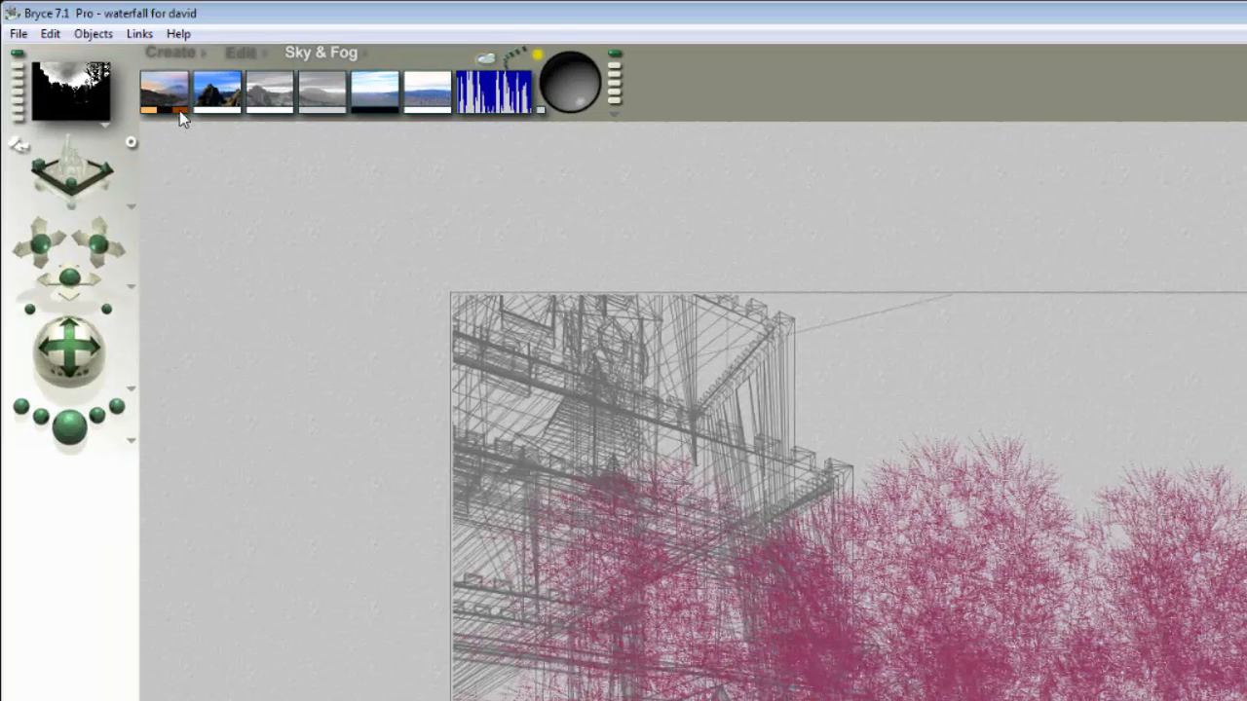
Step: Set the sky color swatches in the Sky & Fog palette, including the sky dome color, to black
mouse_move(179, 111)
left_mouse_down()
mouse_move(154, 108)
mouse_move(165, 109)
left_mouse_up()
left_click(163, 113, "alt")
left_click_drag(1152, 665, 1142, 666)
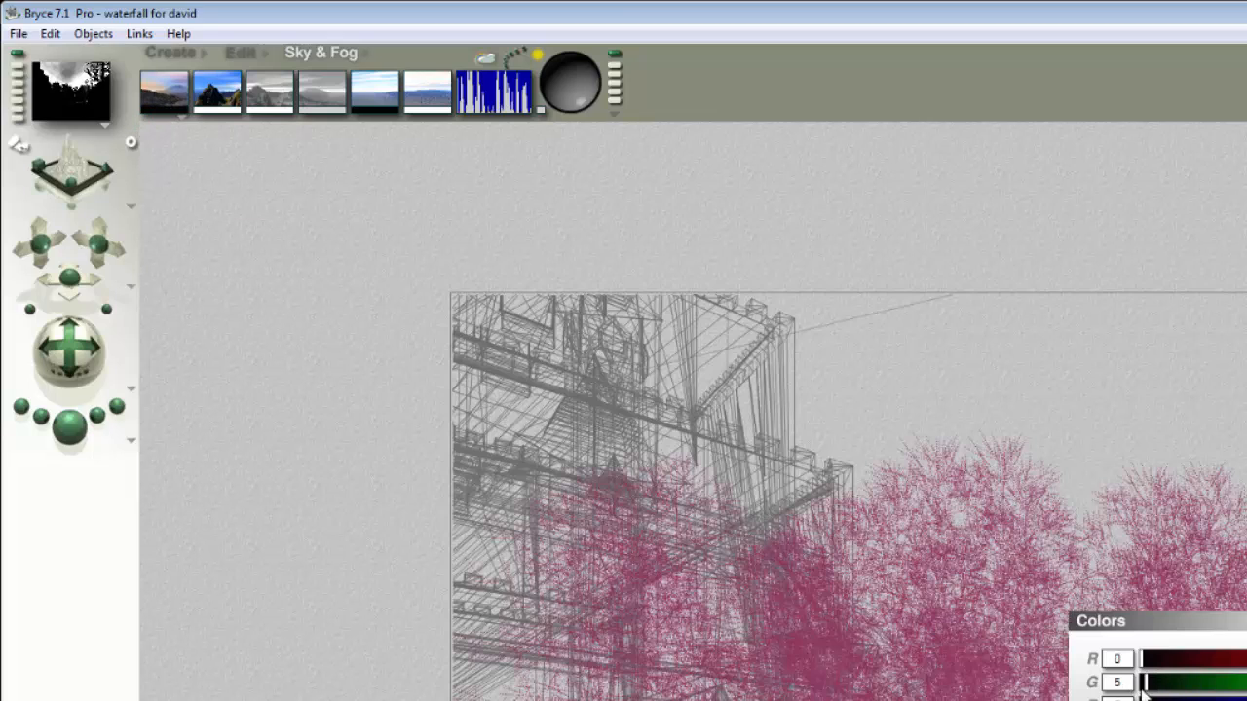
key("Return")
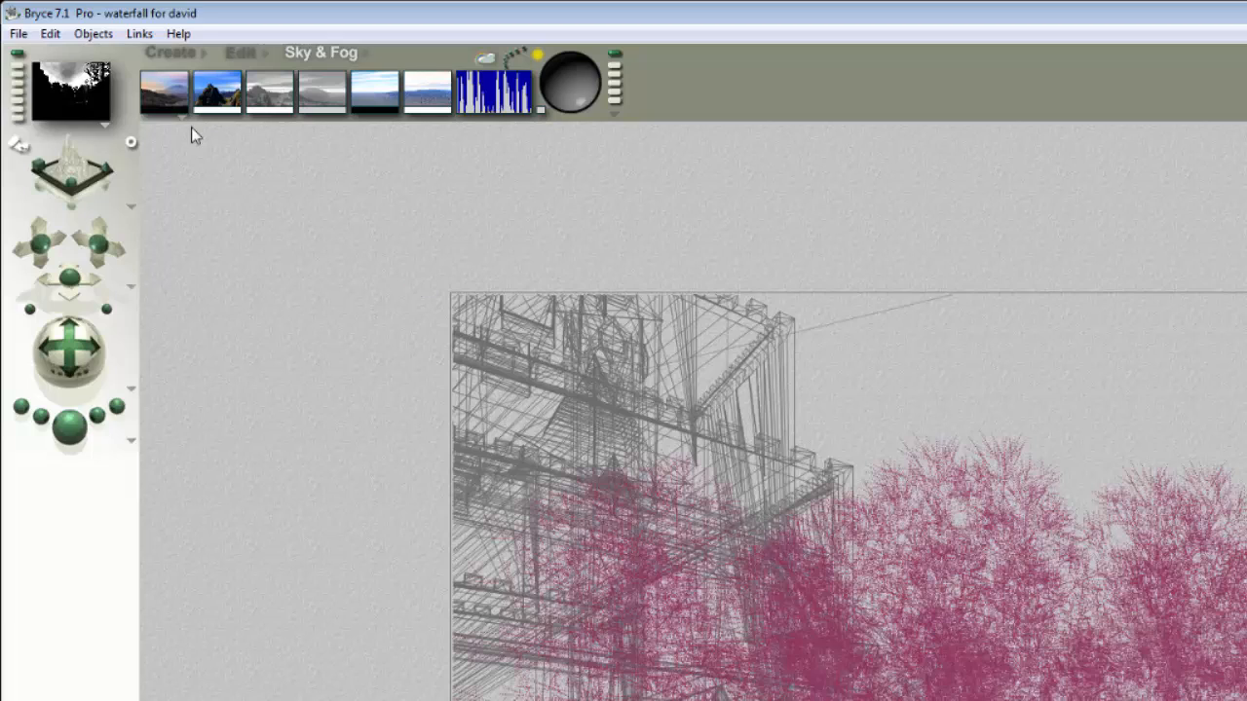
left_click(182, 110, "alt")
left_click_drag(1148, 656, 1115, 670)
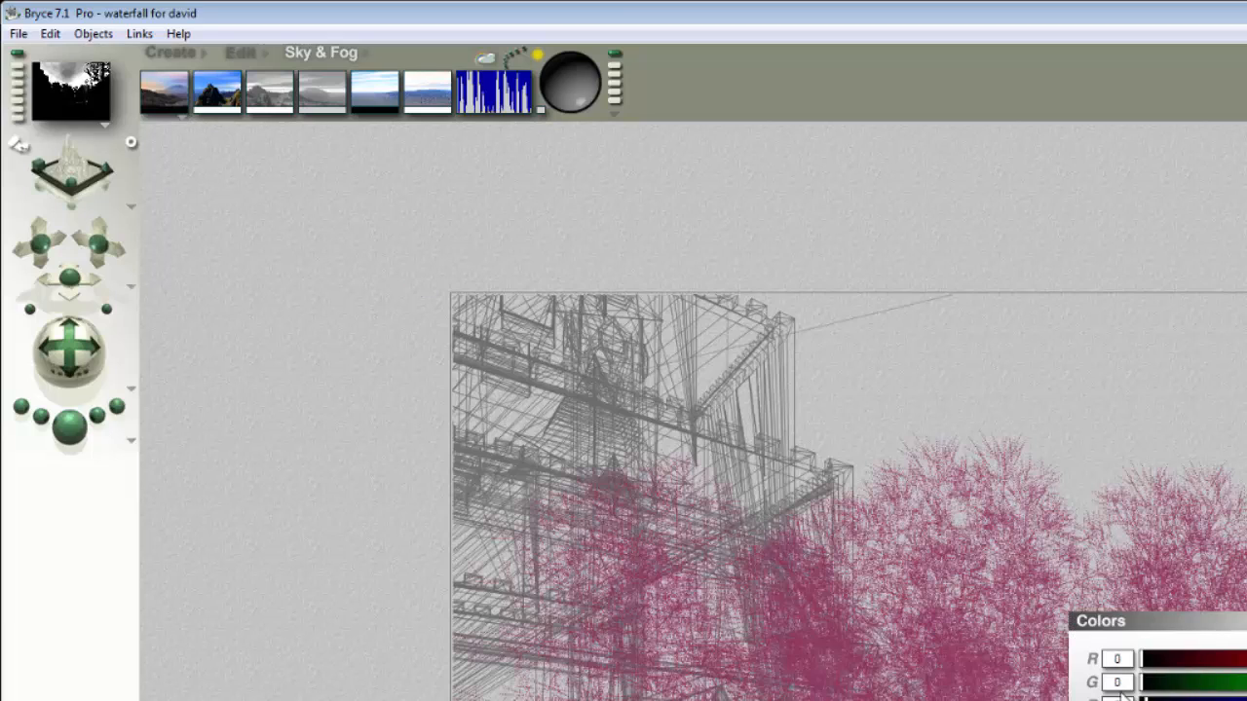
key("Return")
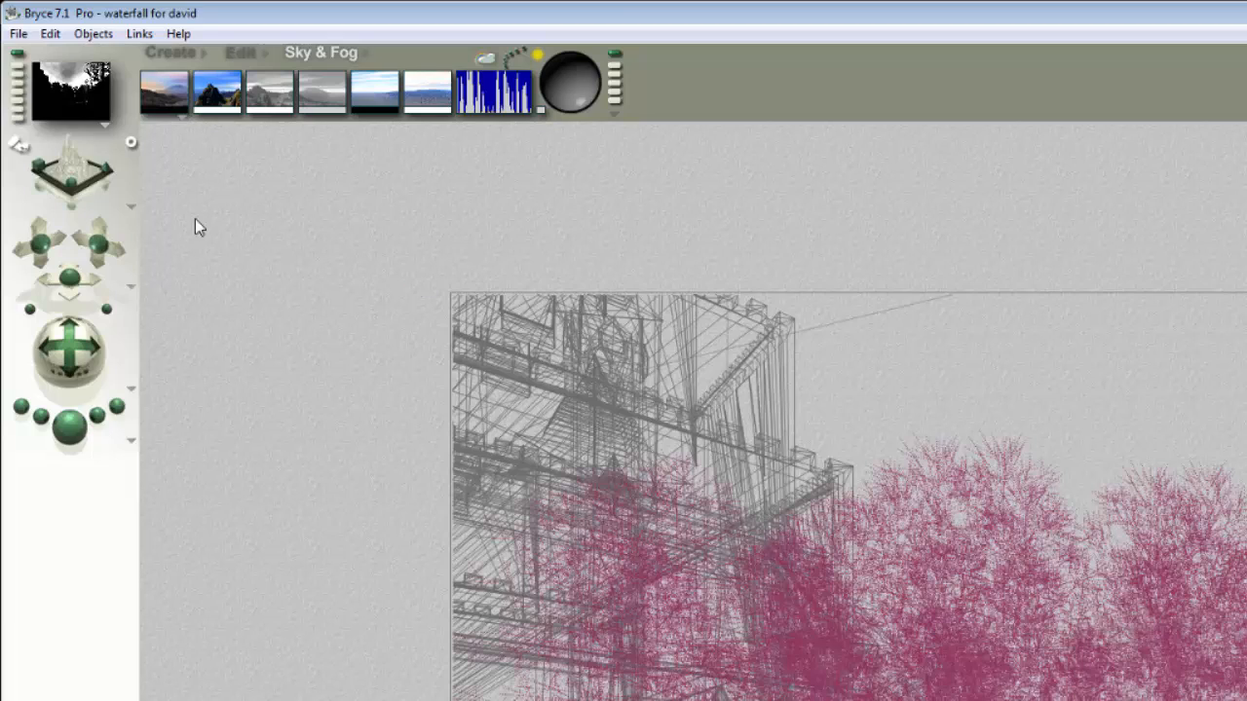
left_click(144, 111, "alt")
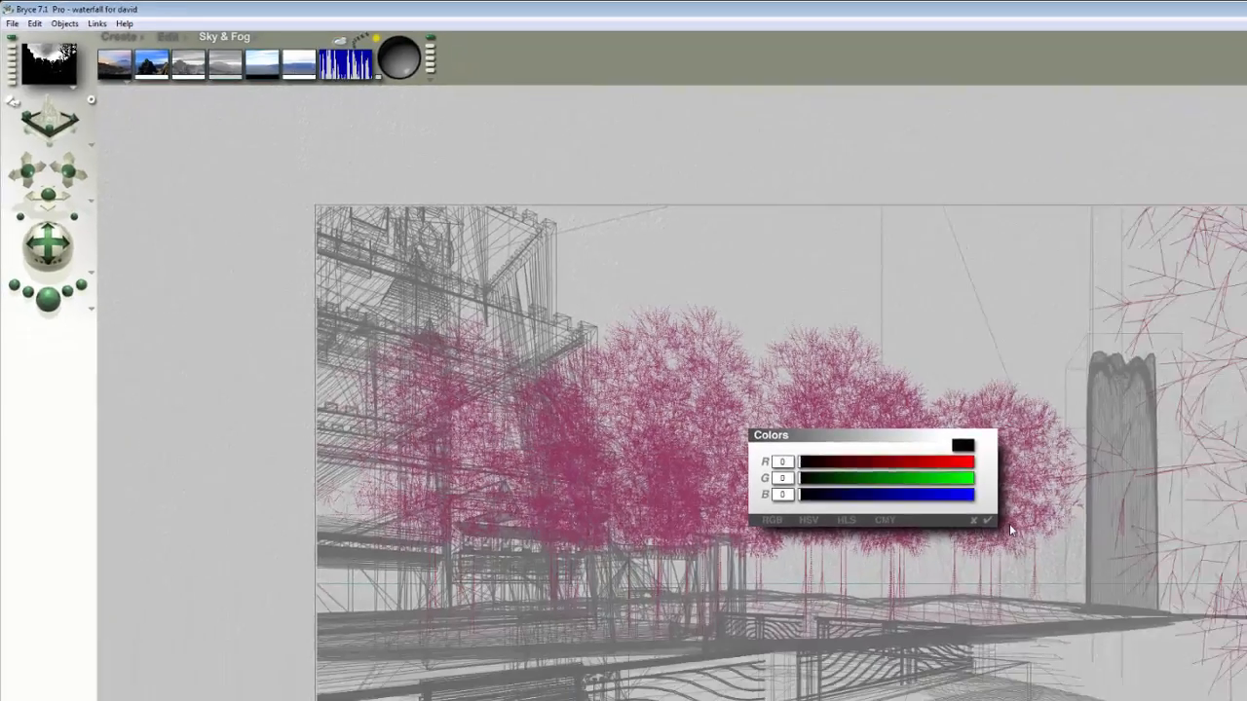
left_click(985, 521)
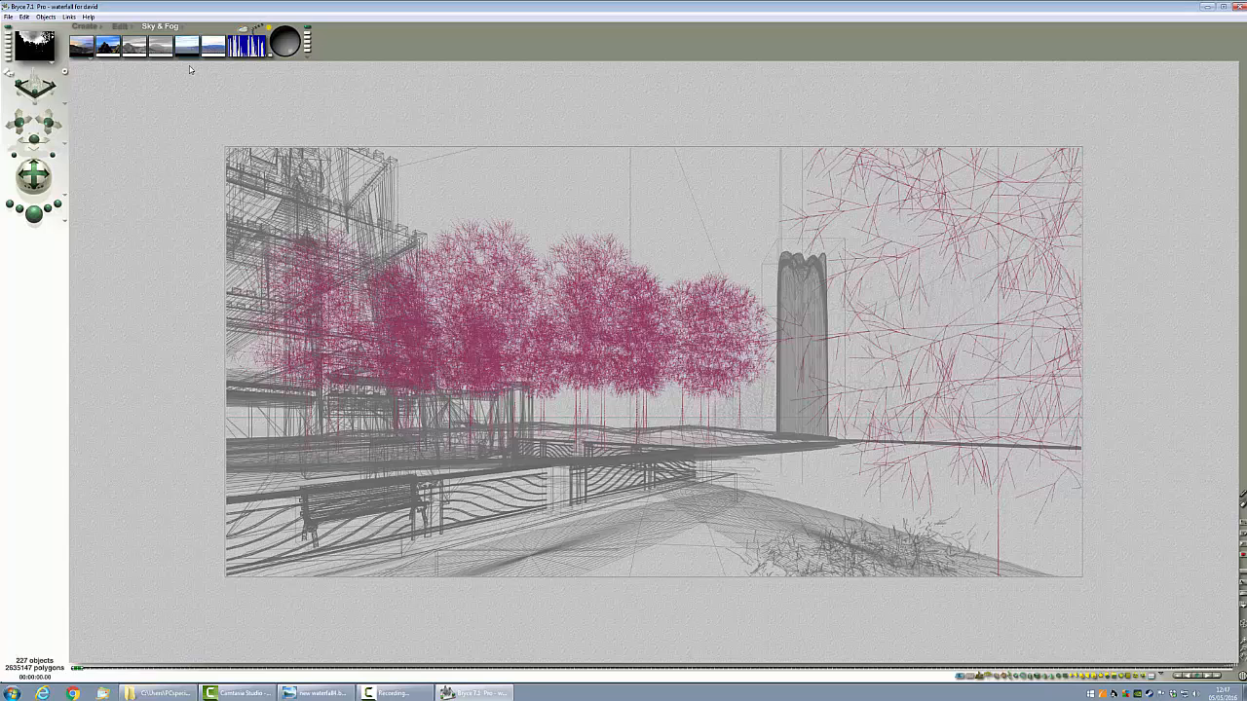
left_click(188, 56, "alt")
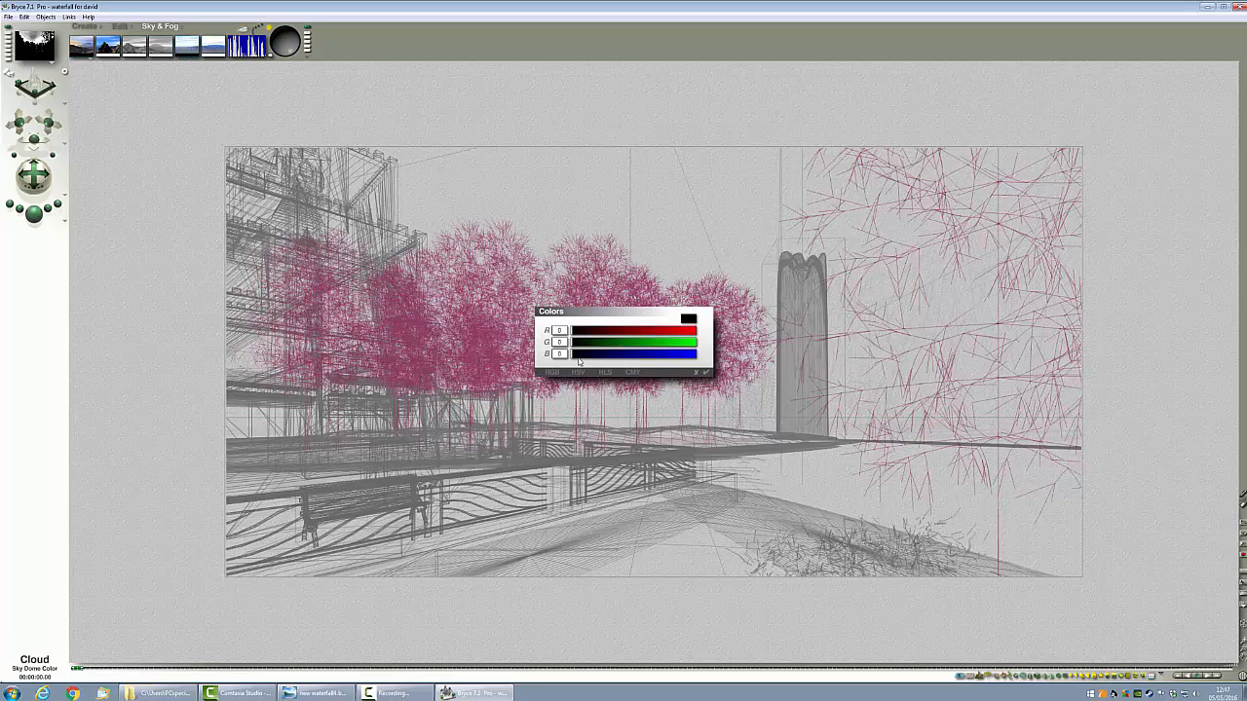
left_click(705, 376)
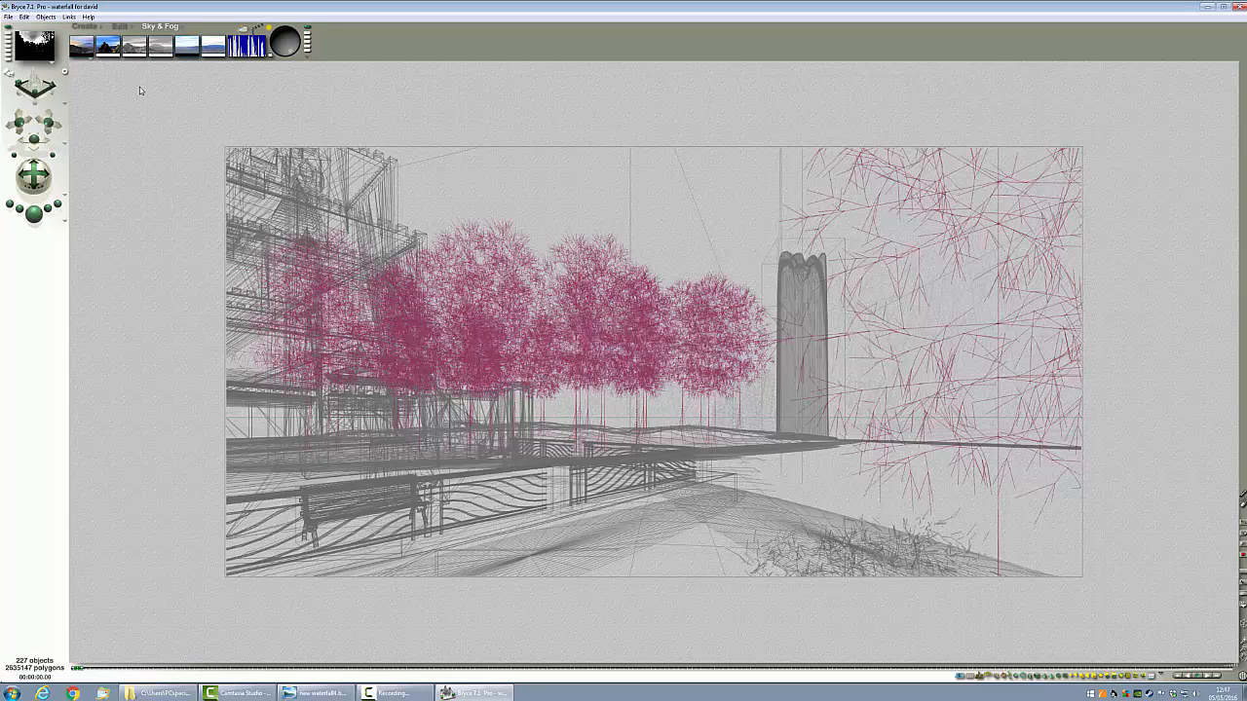
Step: Adjust the shadows and cloud height settings in the Sky & Fog palette to darken the sky
left_click(110, 57)
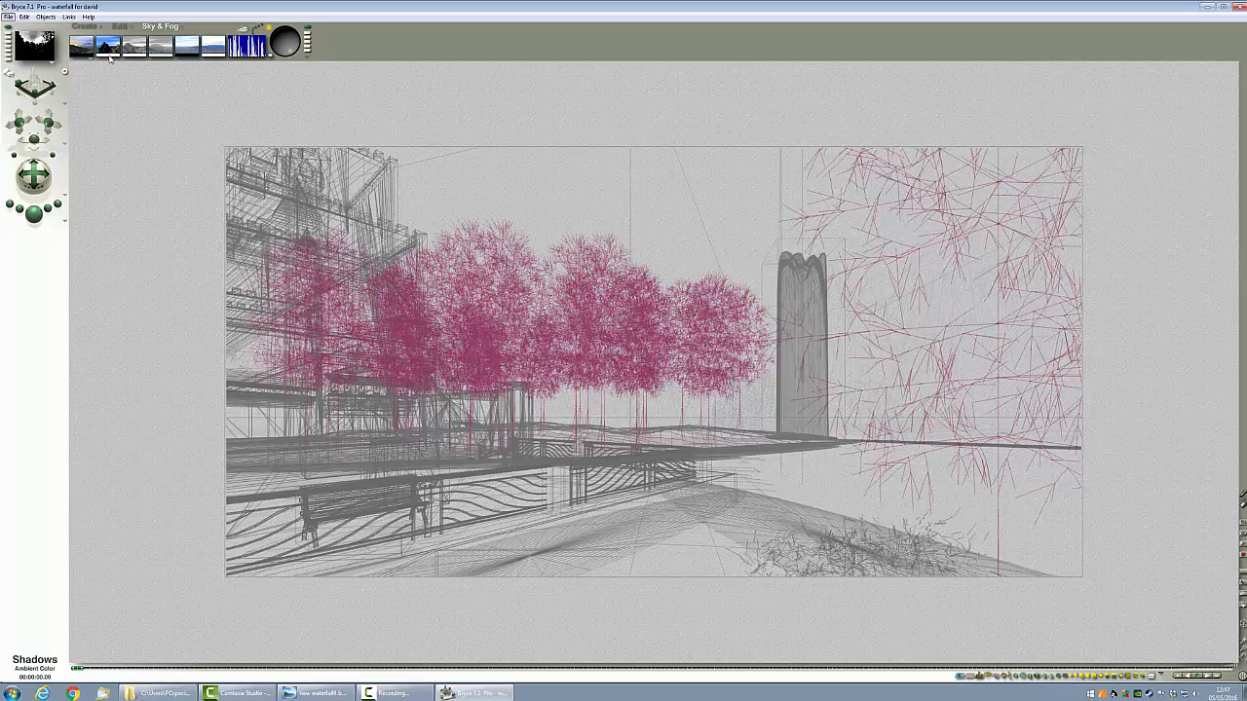
left_click(110, 57)
left_click_drag(110, 59, 110, 60)
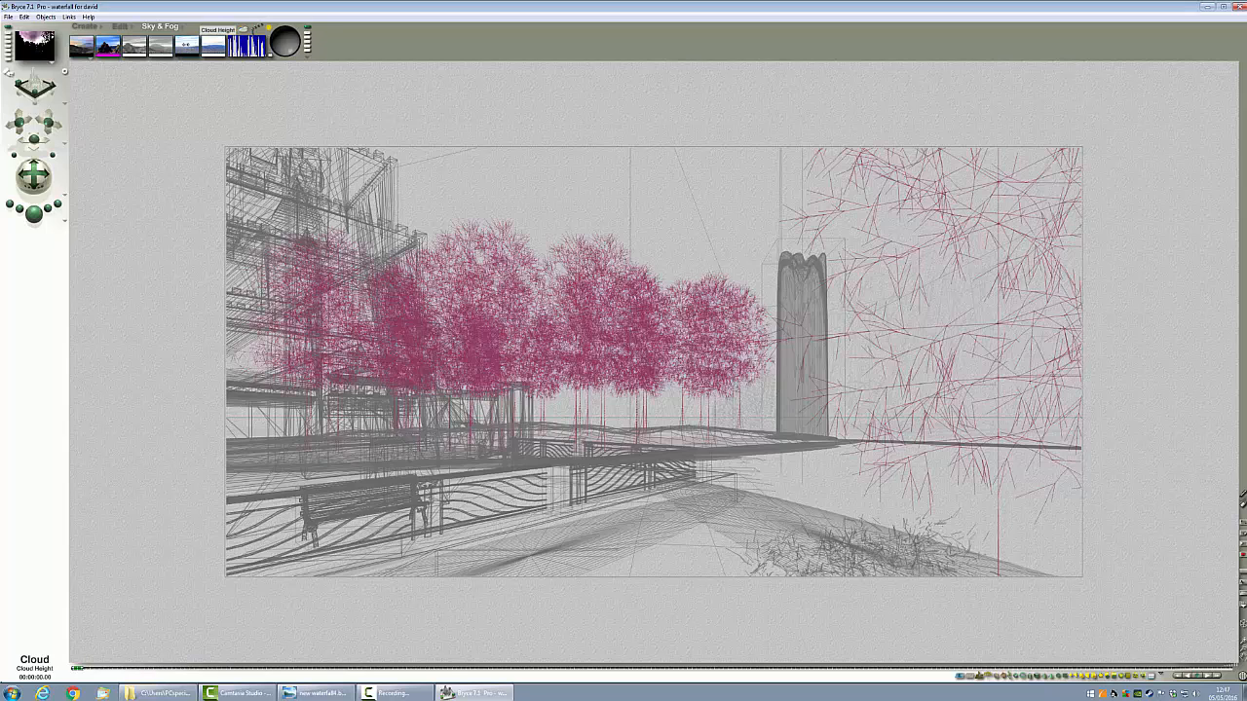
left_click_drag(186, 45, 199, 49)
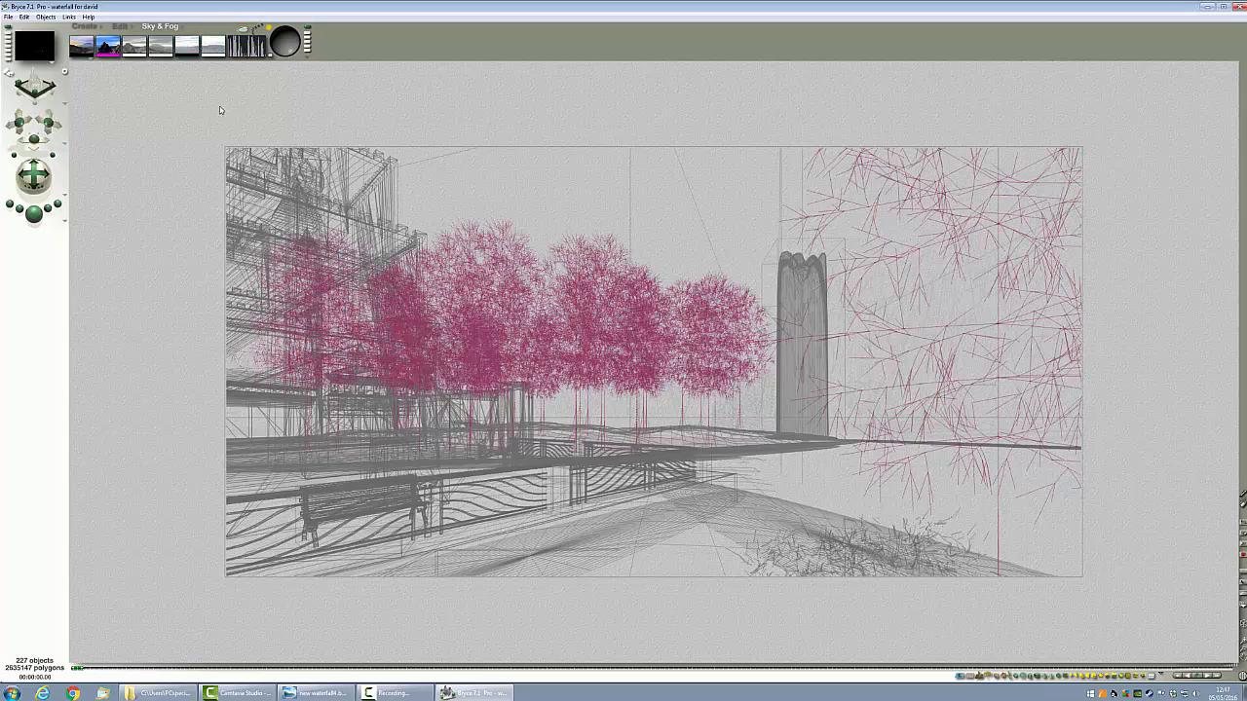
Step: Render the scene and stop the render
left_click(34, 212)
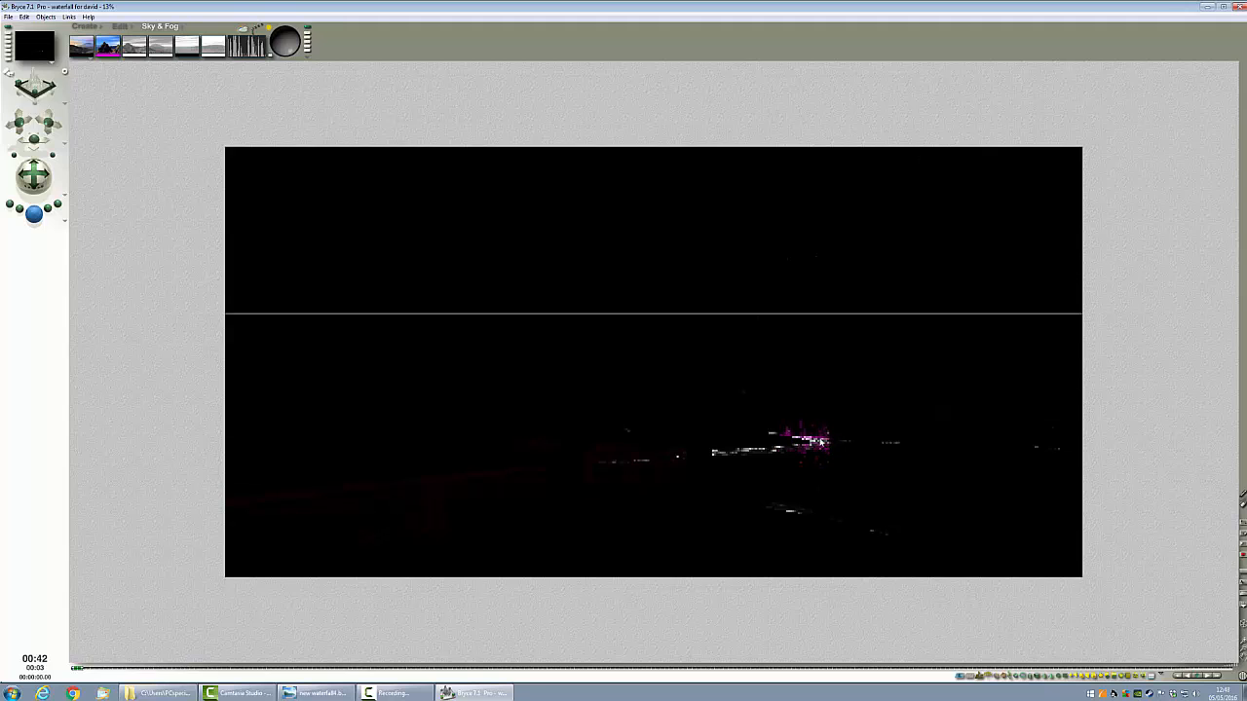
left_click(442, 479)
key("Escape")
Step: Select the railing from the overlapping objects list and inspect its rusted iron material without changing it
left_click(463, 475, "ctrl")
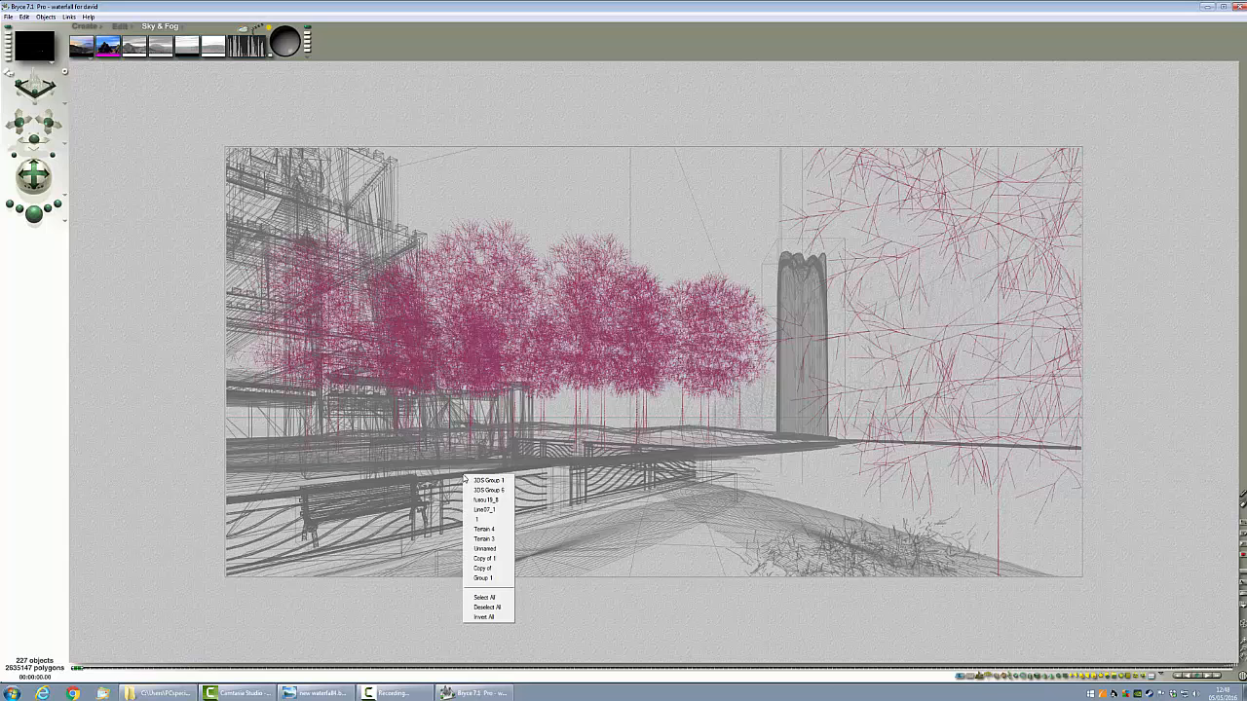
left_click(483, 497)
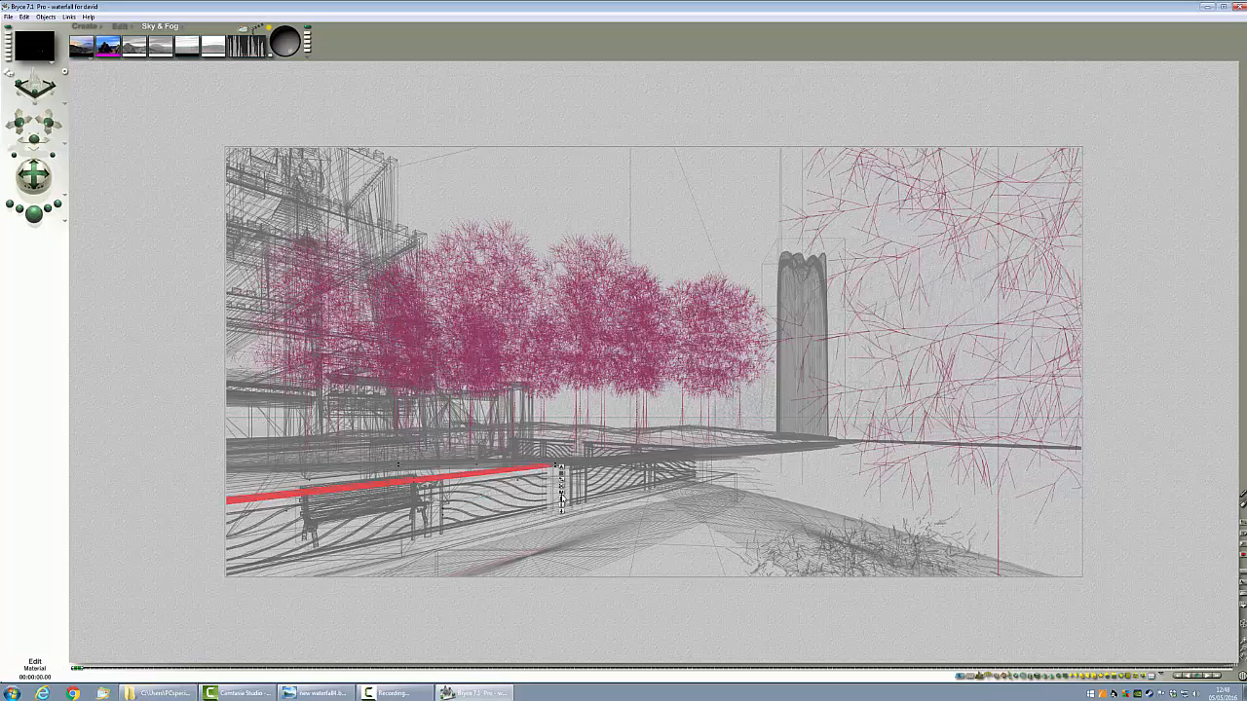
left_click(562, 494)
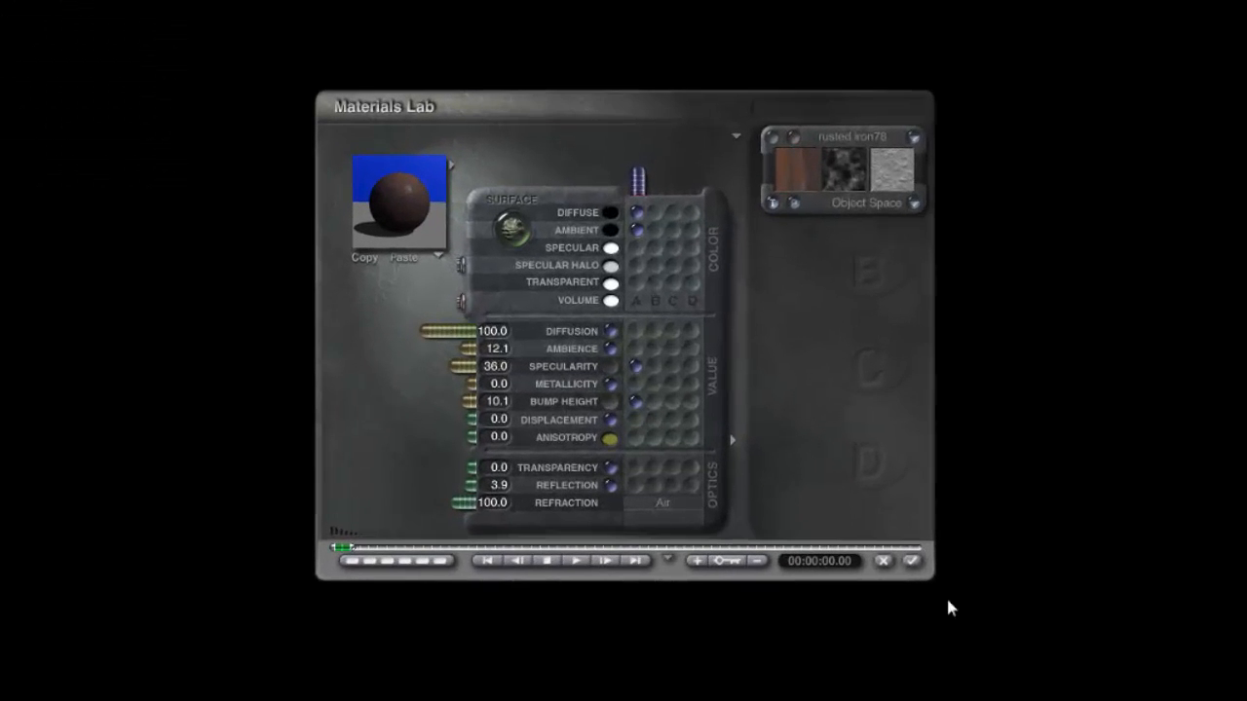
left_click(878, 536)
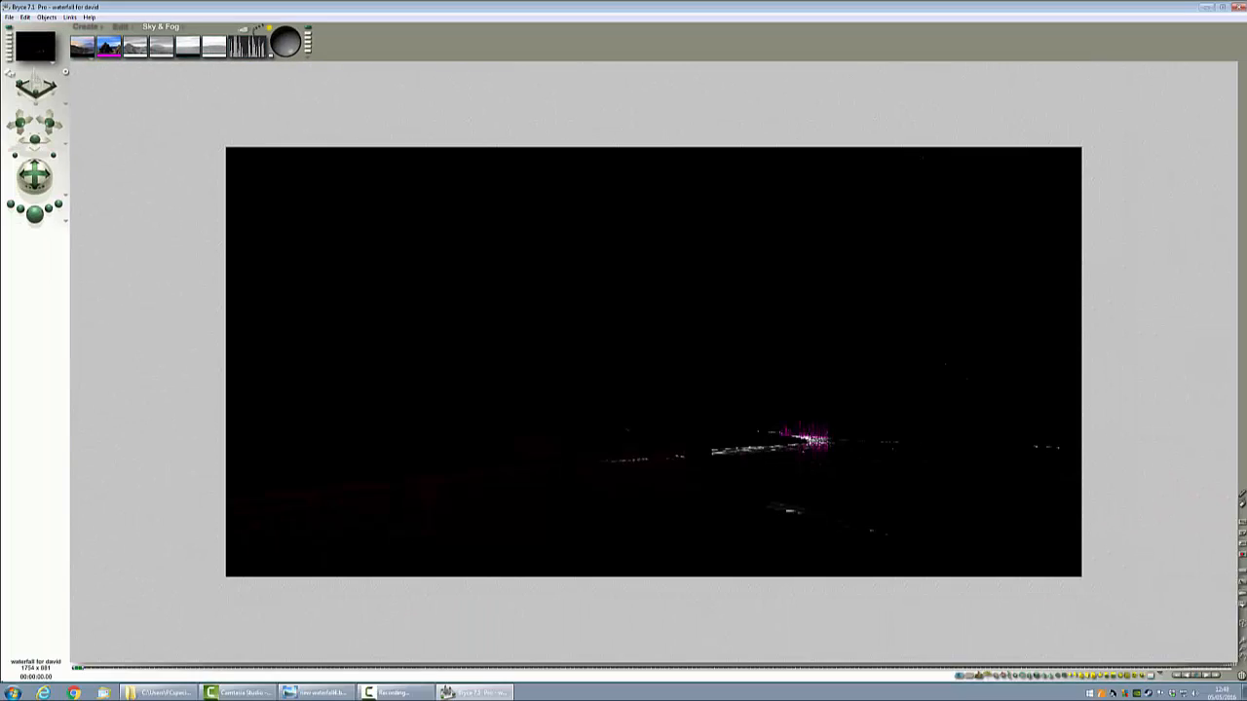
Step: Select the objects of one family and raise the ambience of their volume material in the Materials Lab
left_click(851, 450)
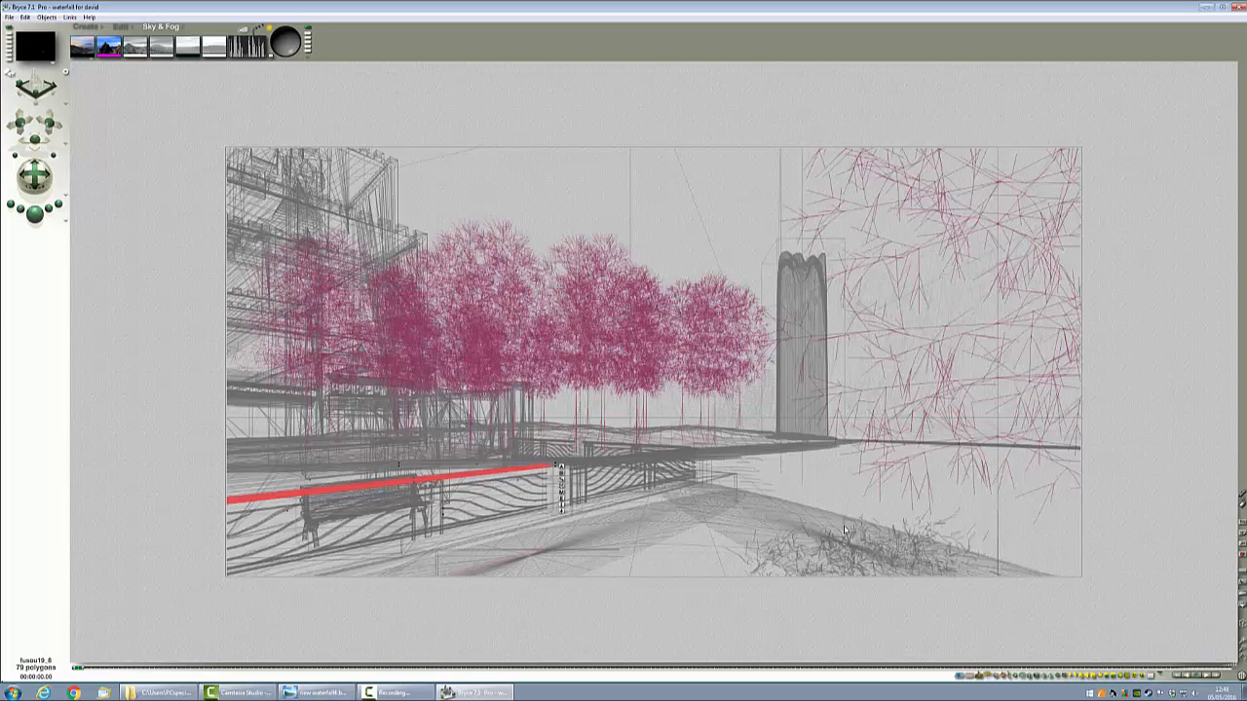
left_click(1014, 676)
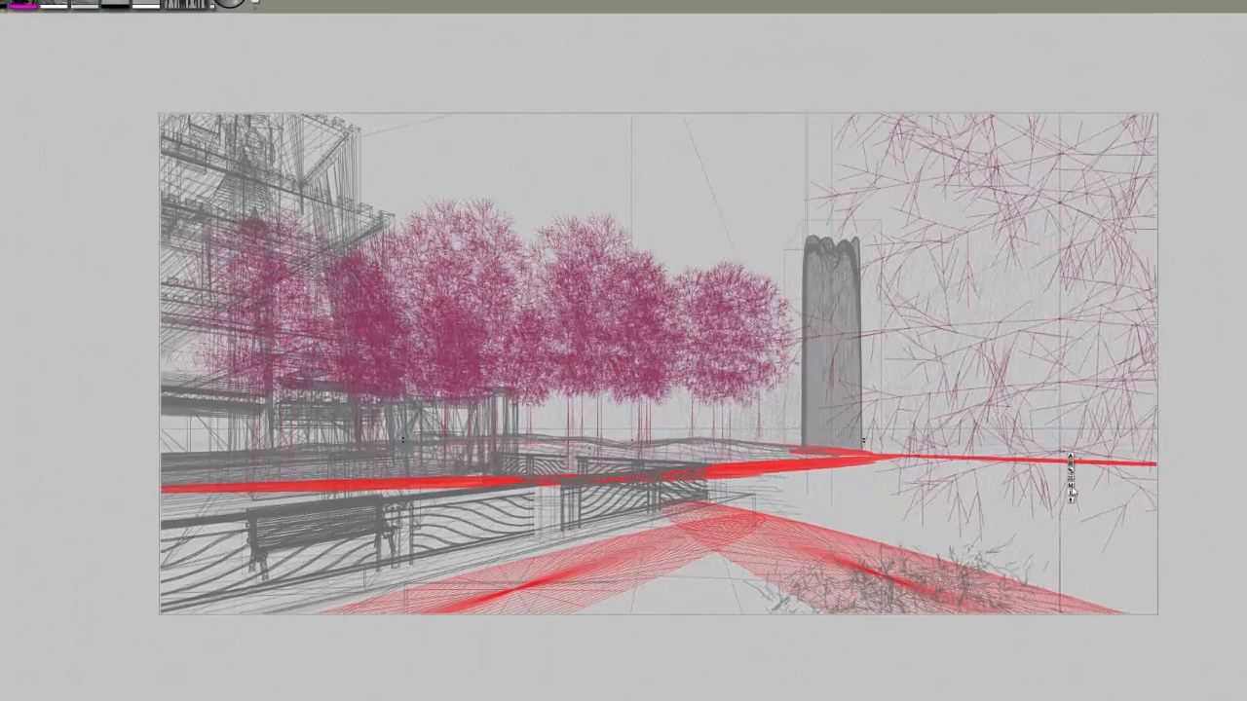
key("ctrl+m")
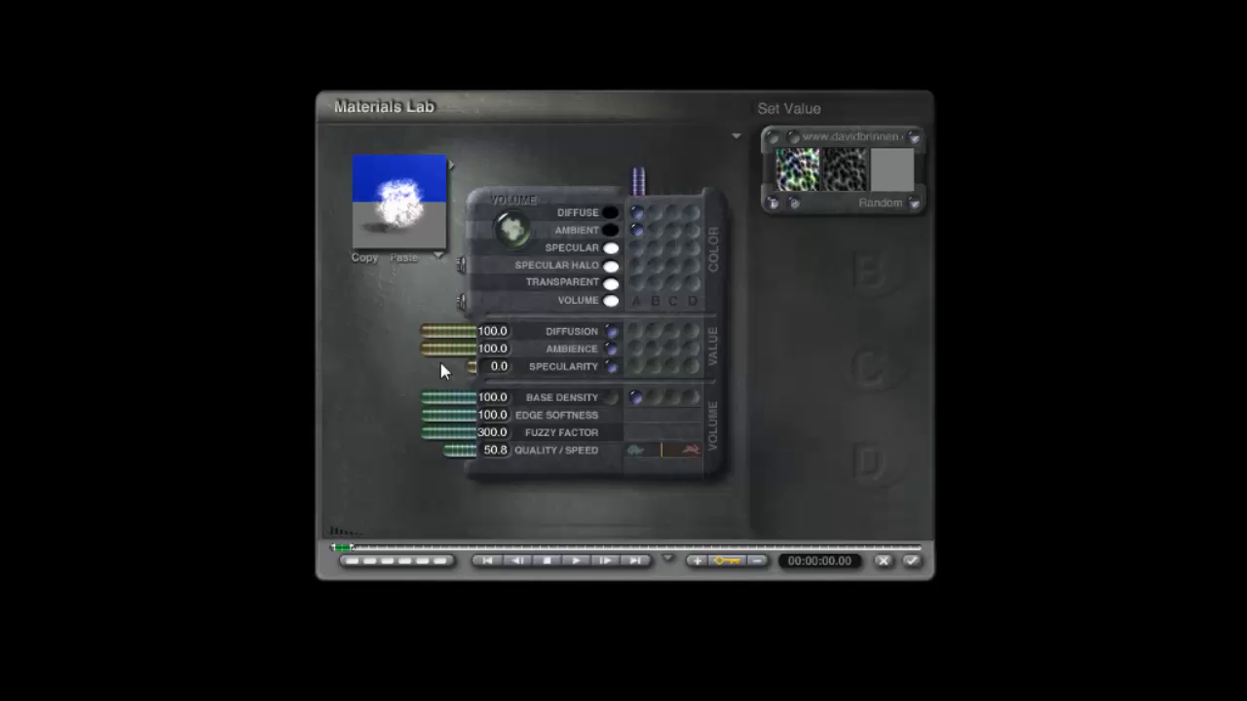
left_click_drag(428, 353, 504, 352)
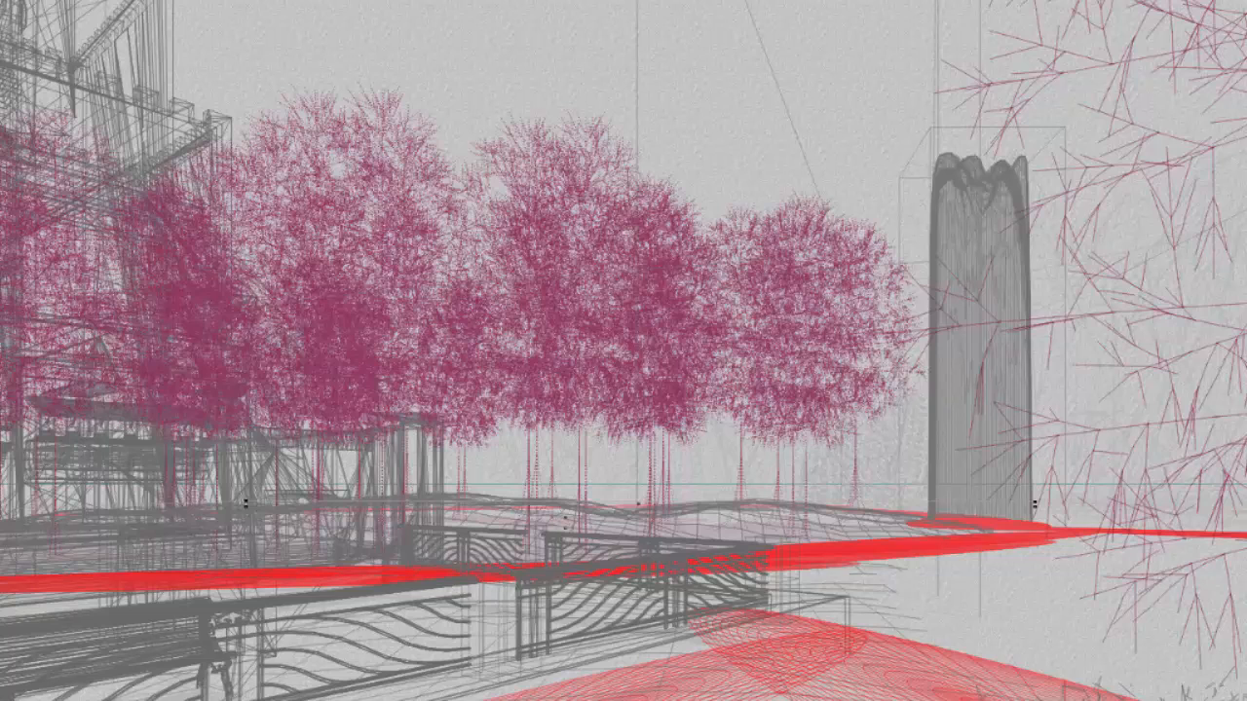
Step: Select Terrain 2, the waterfall, and review its glass material in the Materials Lab
right_click(990, 434)
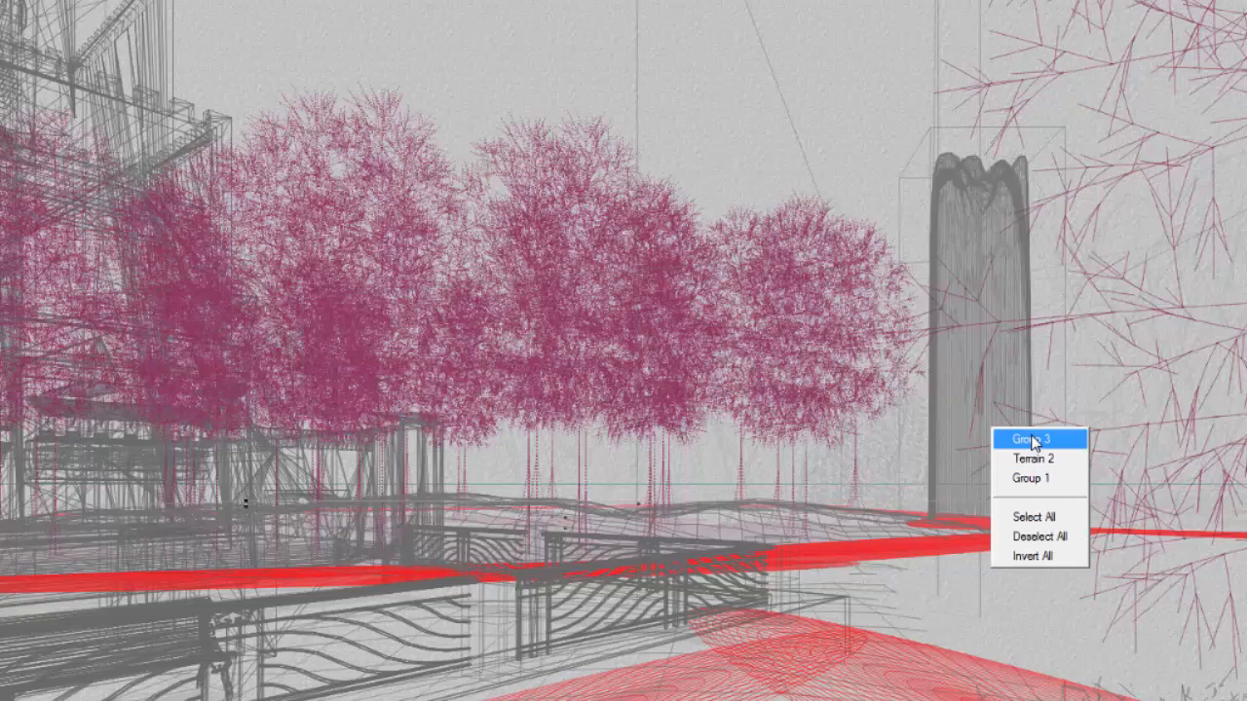
left_click(1034, 457)
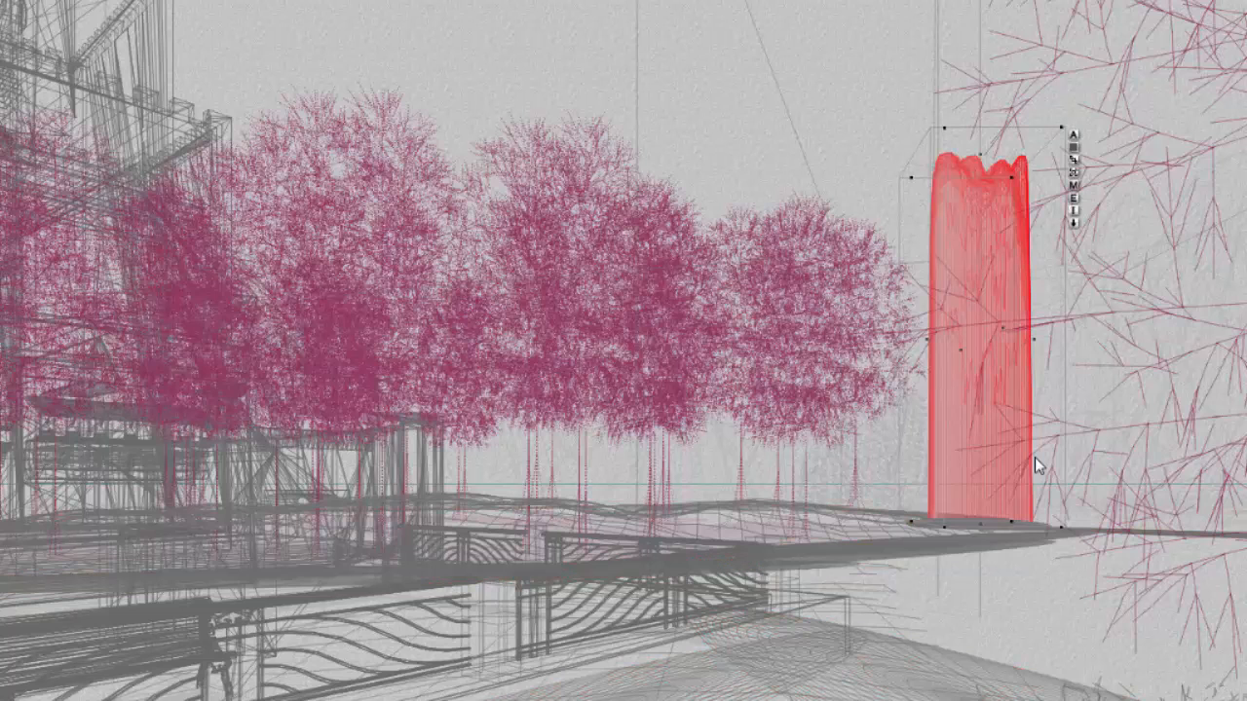
left_click(1075, 184)
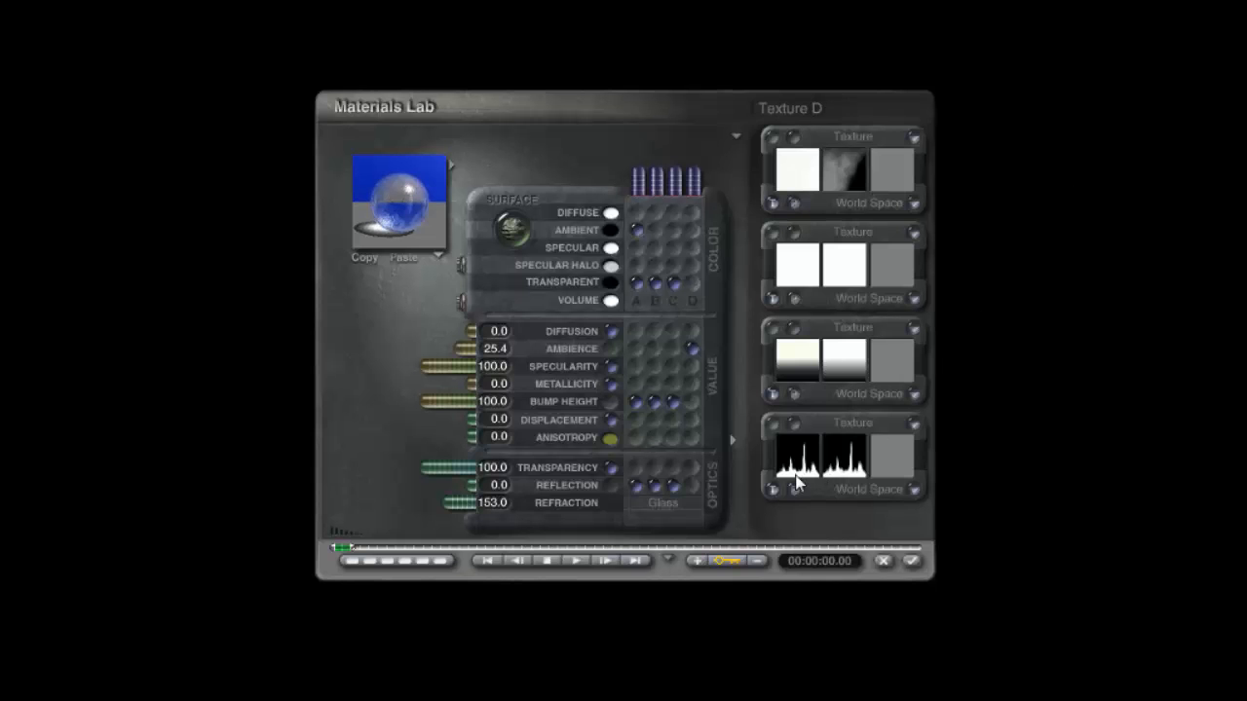
left_click(912, 563)
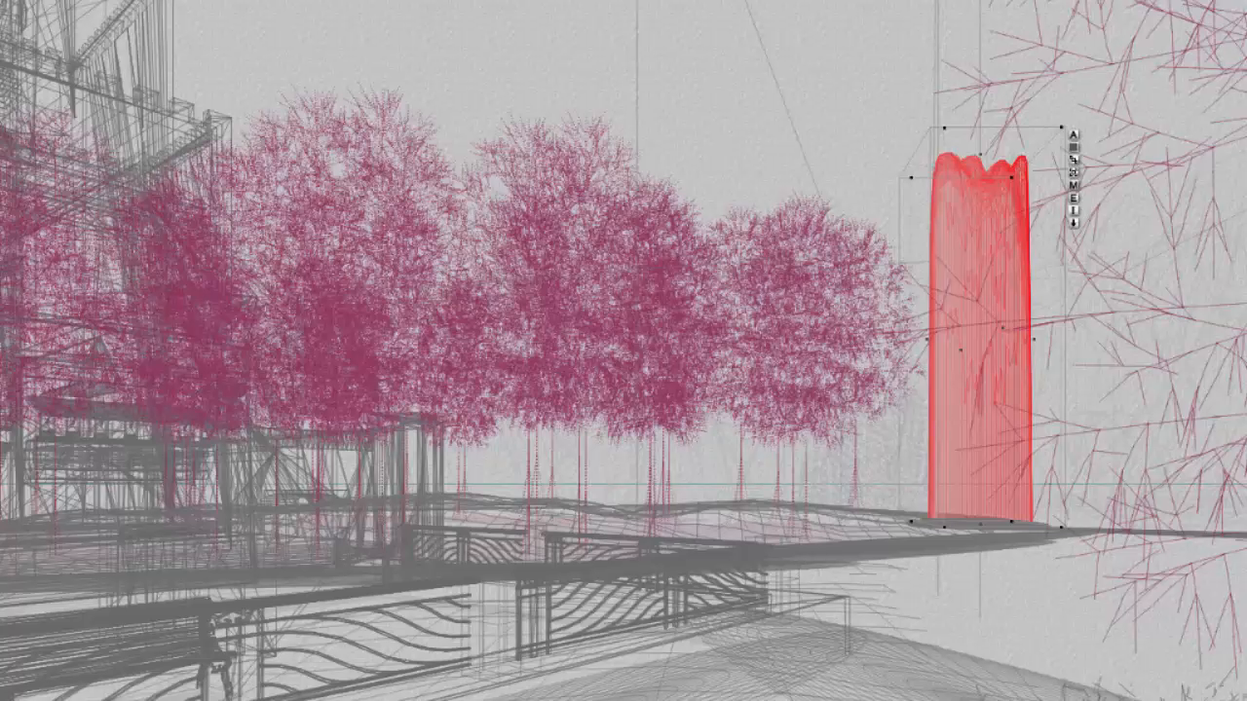
Step: Select the path objects and edit their volume material in the Materials Lab
left_click(811, 651)
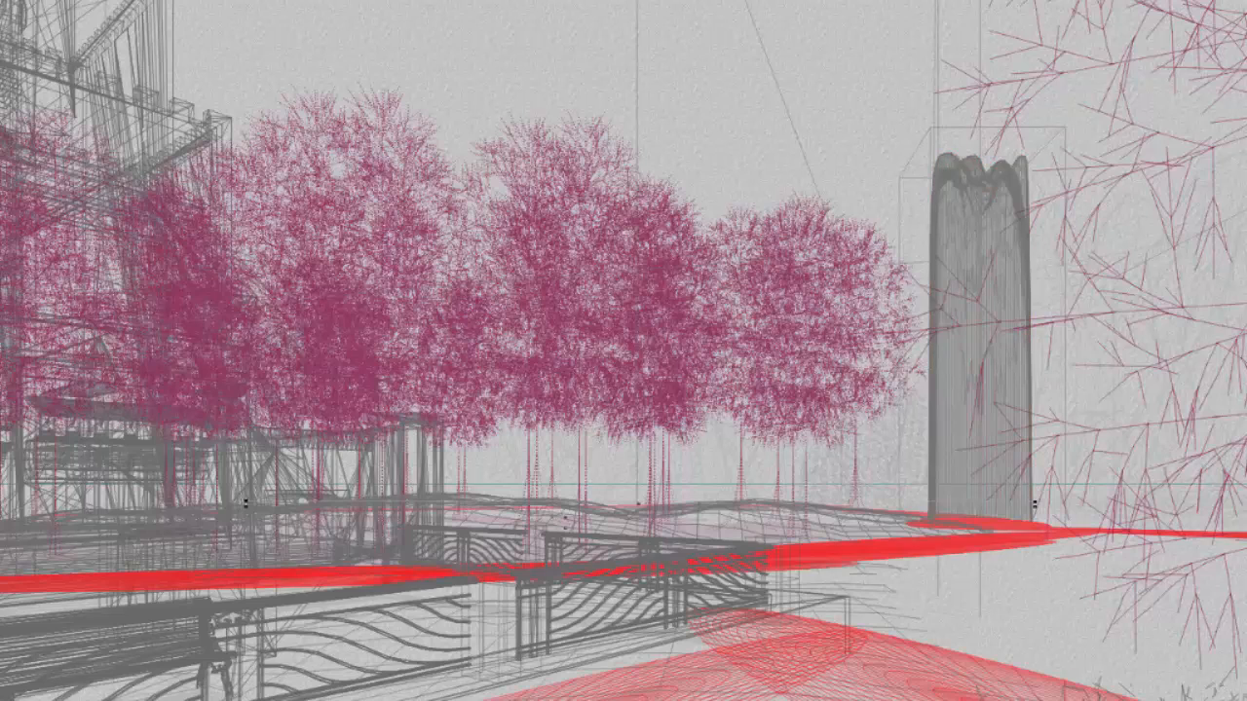
left_click(1071, 505)
left_click_drag(446, 450, 465, 454)
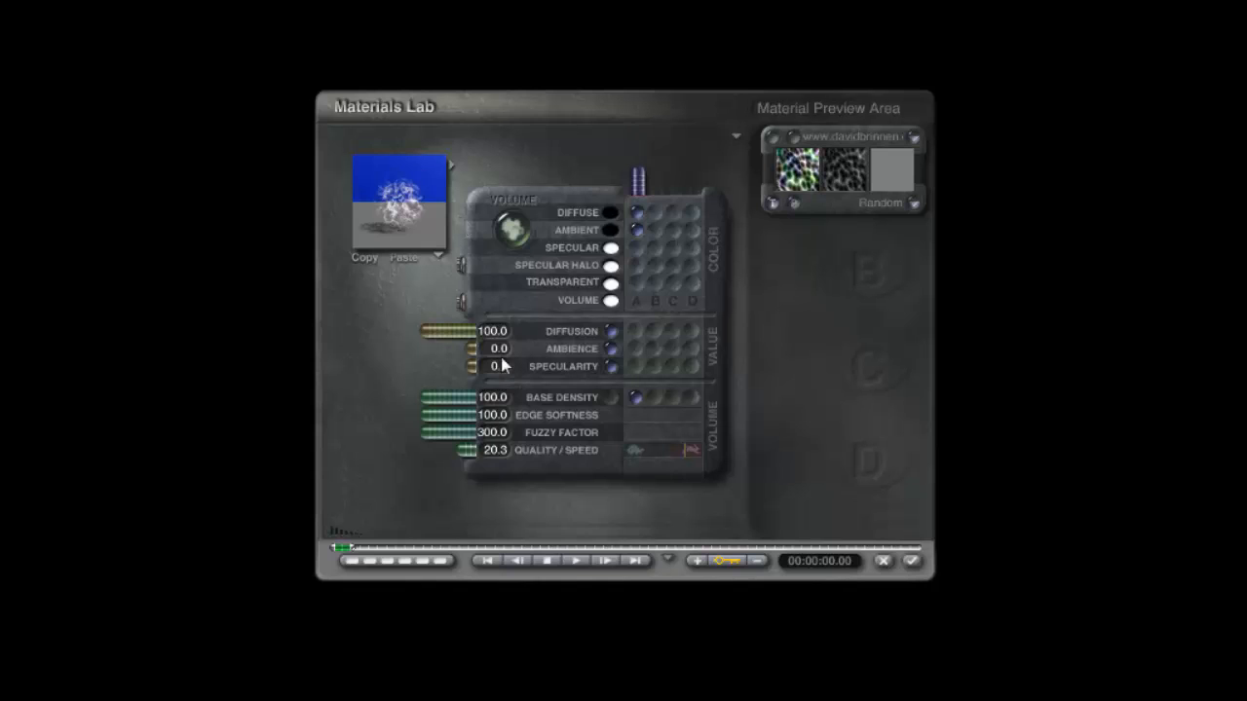
left_click(912, 562)
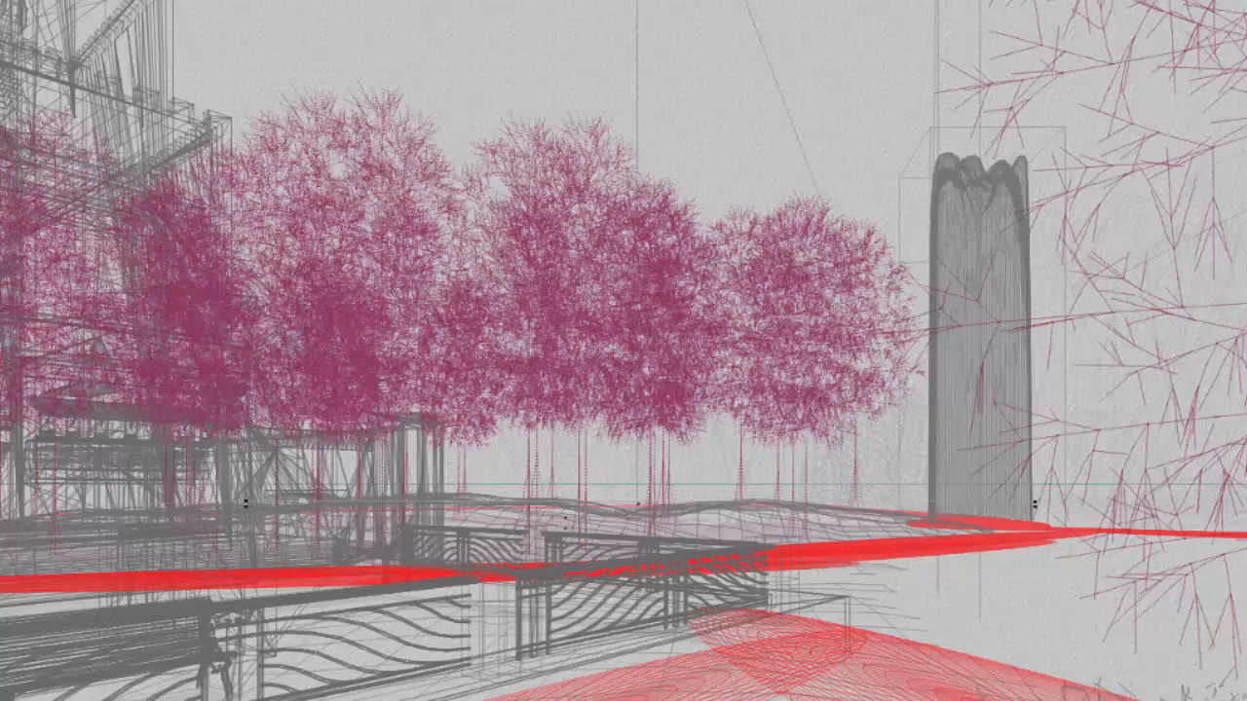
Step: Render the scene and spot-render a region near the waterfall
key("ctrl+r")
left_click_drag(968, 590, 716, 491)
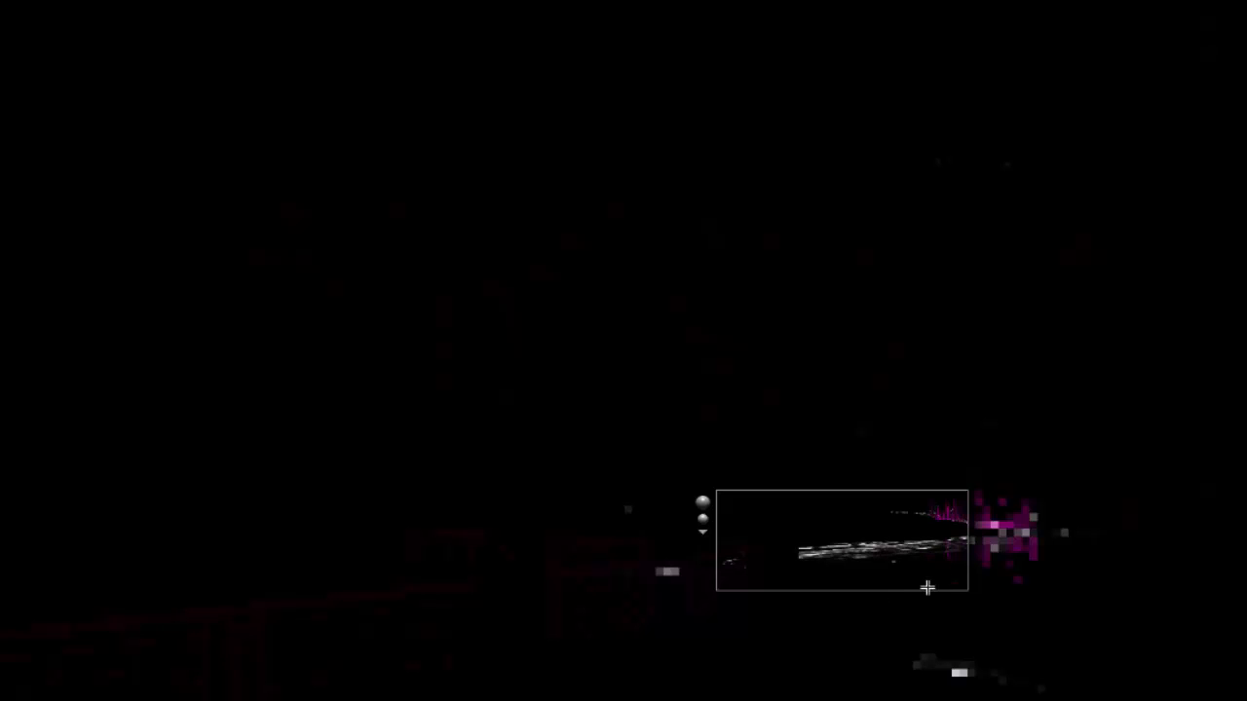
key("Escape")
Step: Lower the diffusion of the path's volume material to about 32 and spot-render the area again to check it
key("ctrl+m")
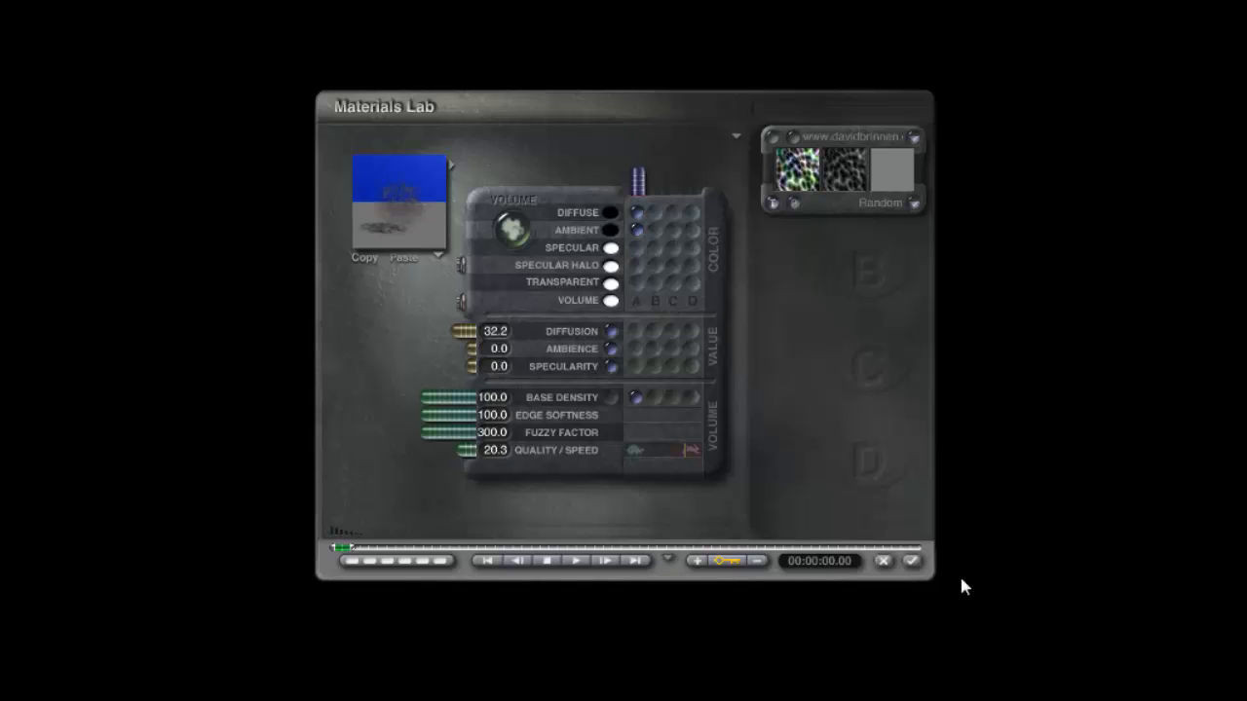
left_click(912, 561)
key("ctrl+r")
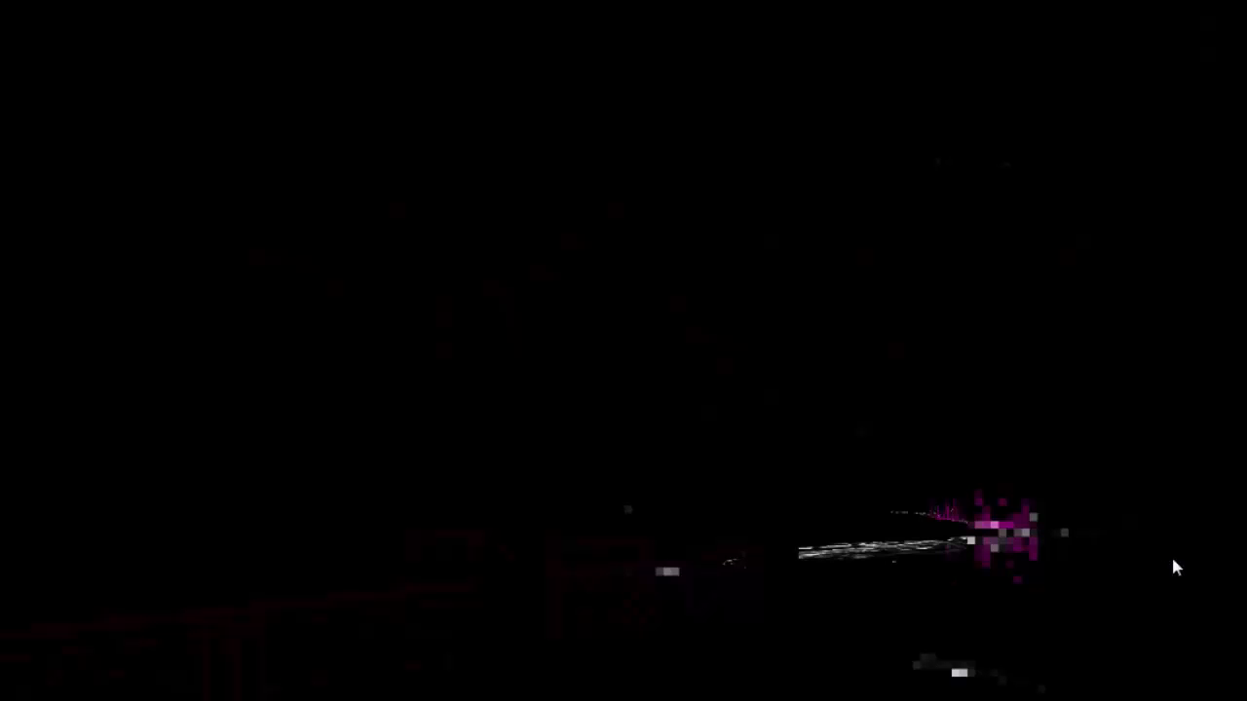
left_click_drag(1003, 621, 635, 469)
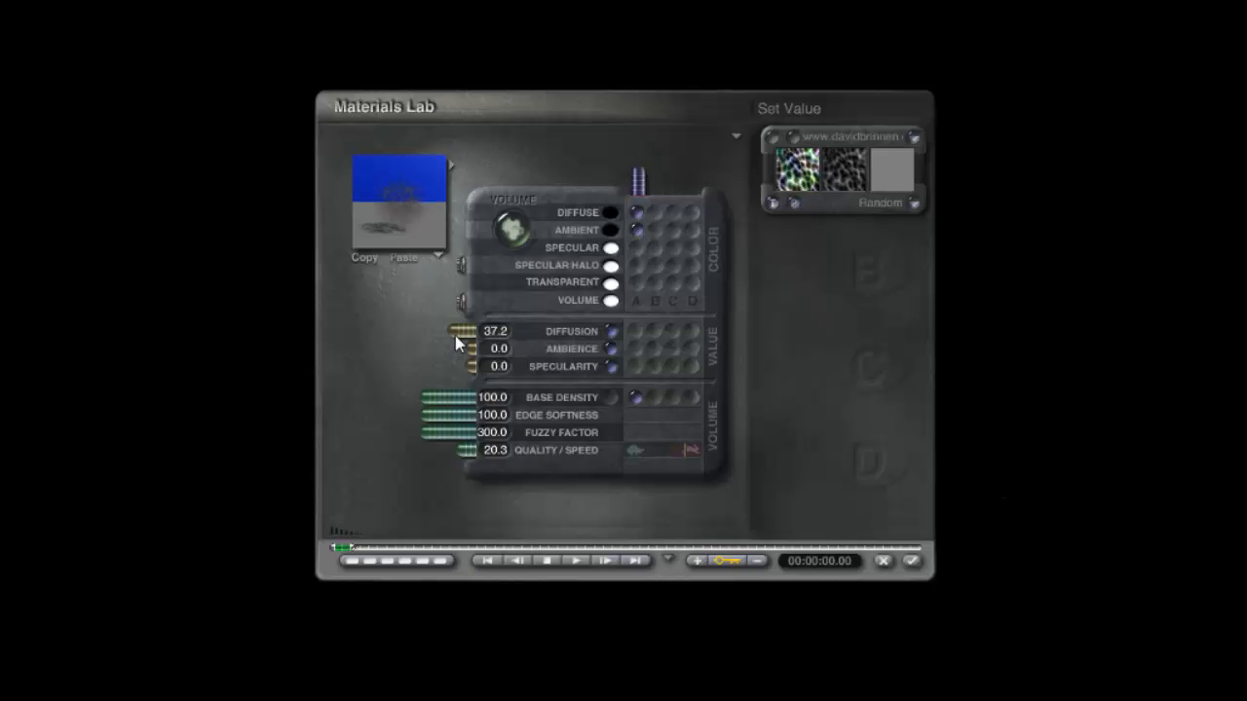
left_click_drag(455, 336, 465, 333)
left_click(911, 562)
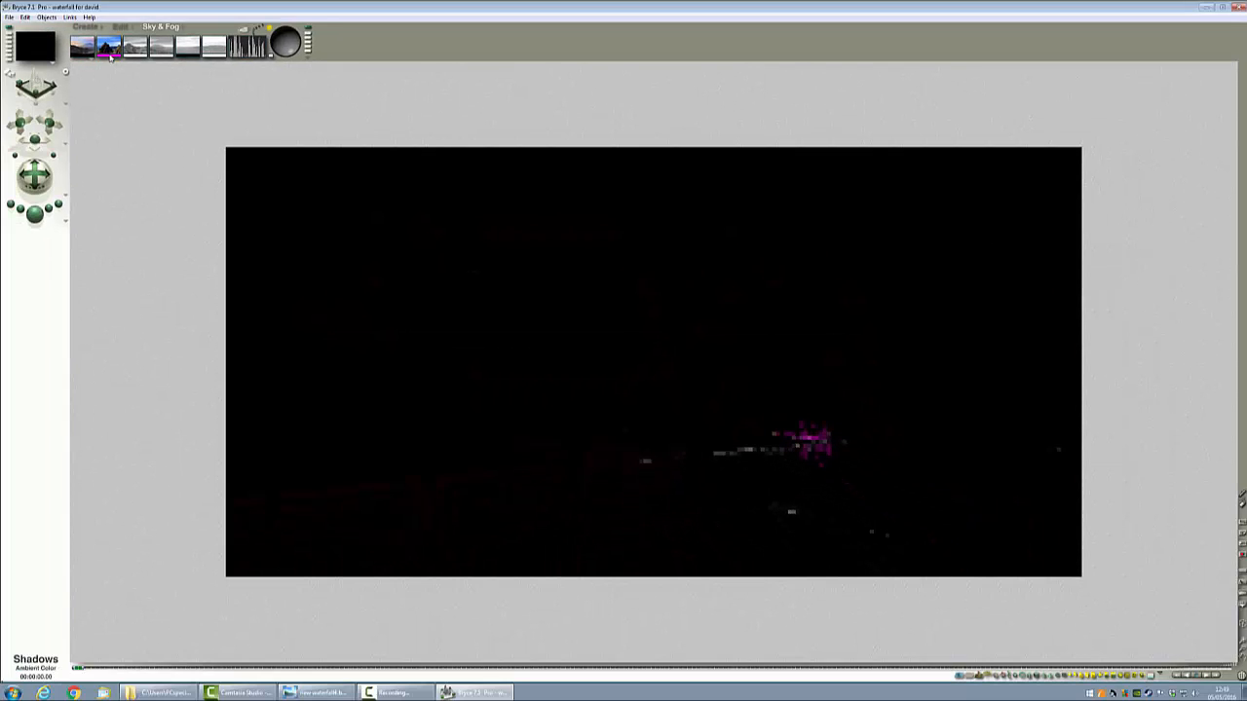
Step: Change the sky's ambient colour in the Colors picker
left_click(109, 56)
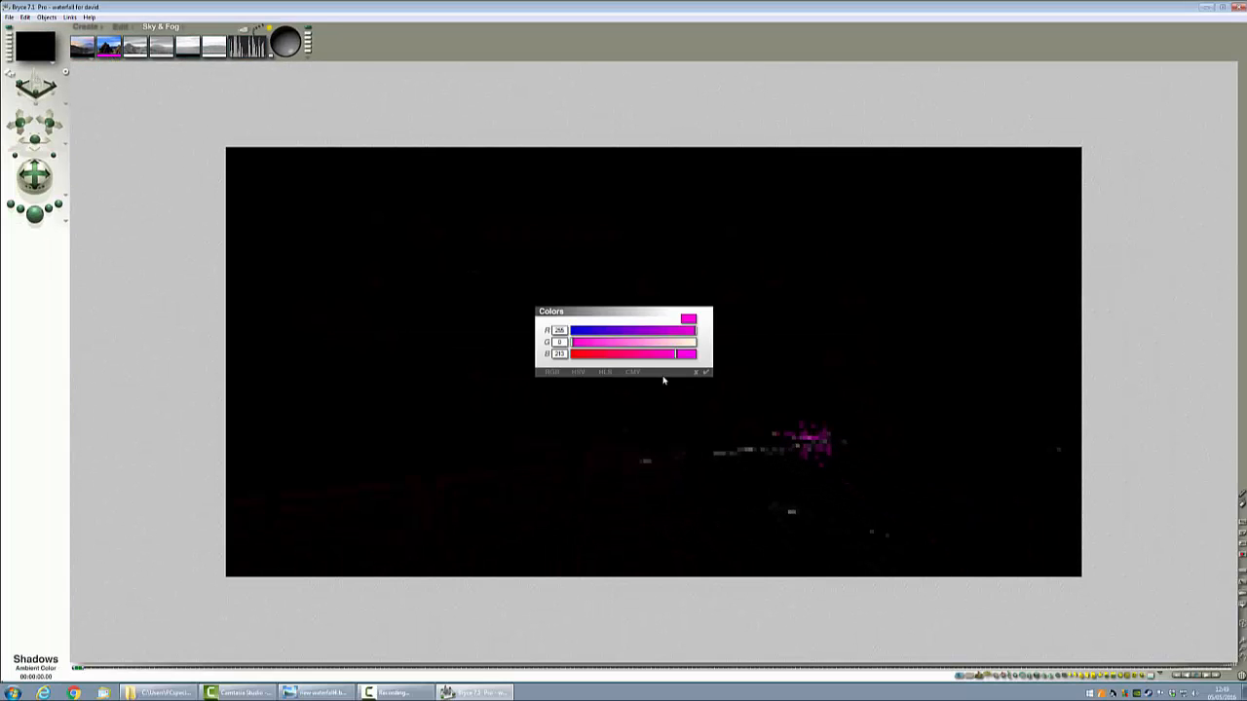
left_click(697, 343)
left_click(707, 372)
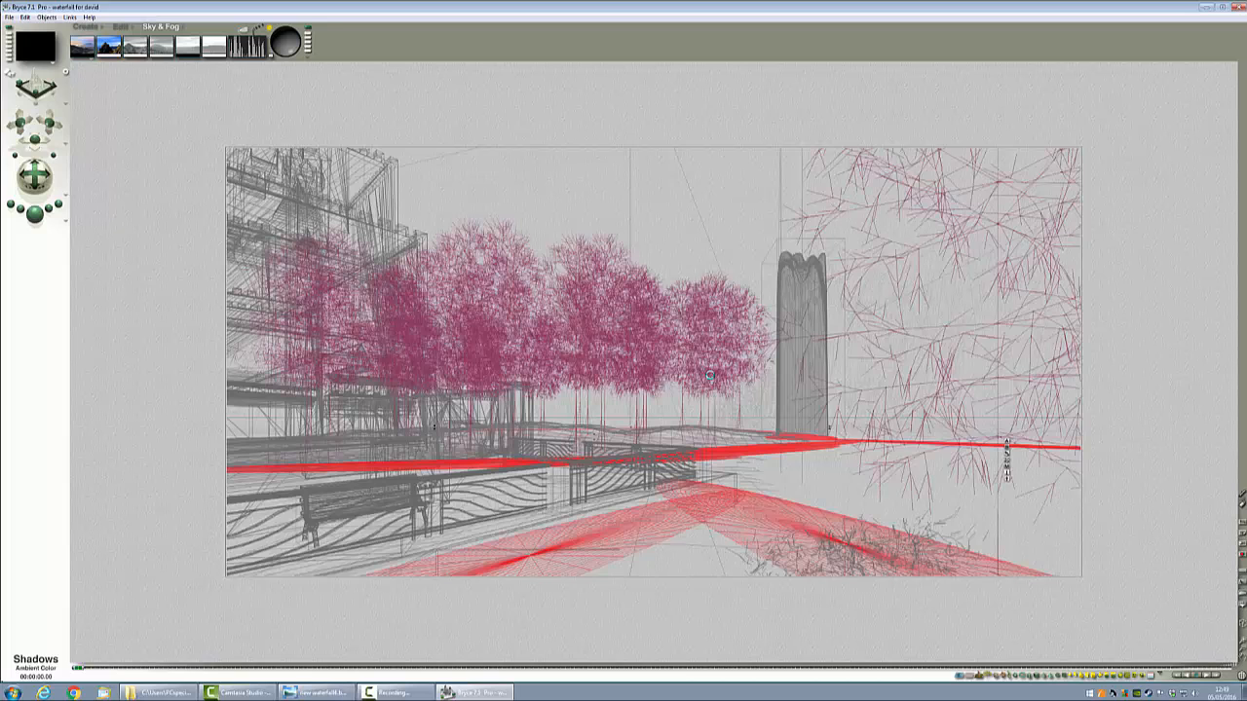
Step: Render the scene and spot-render a region near the waterfall to check the lighting
left_click(35, 212)
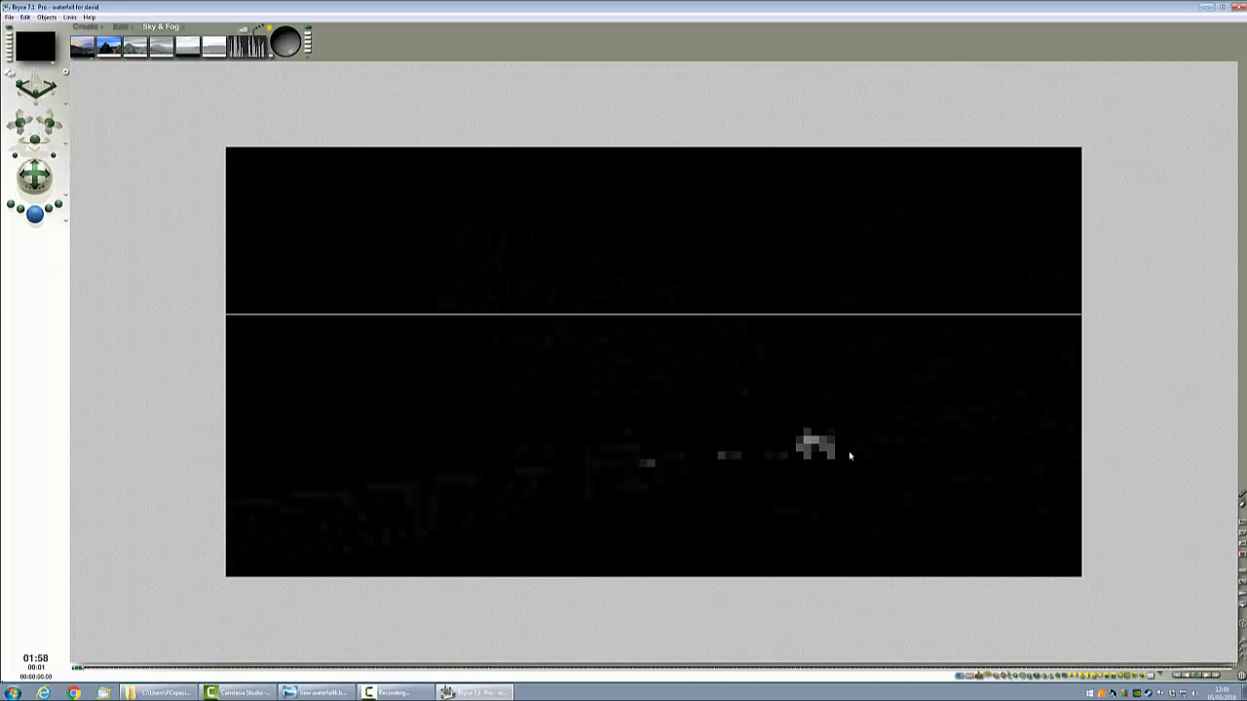
left_click(844, 452)
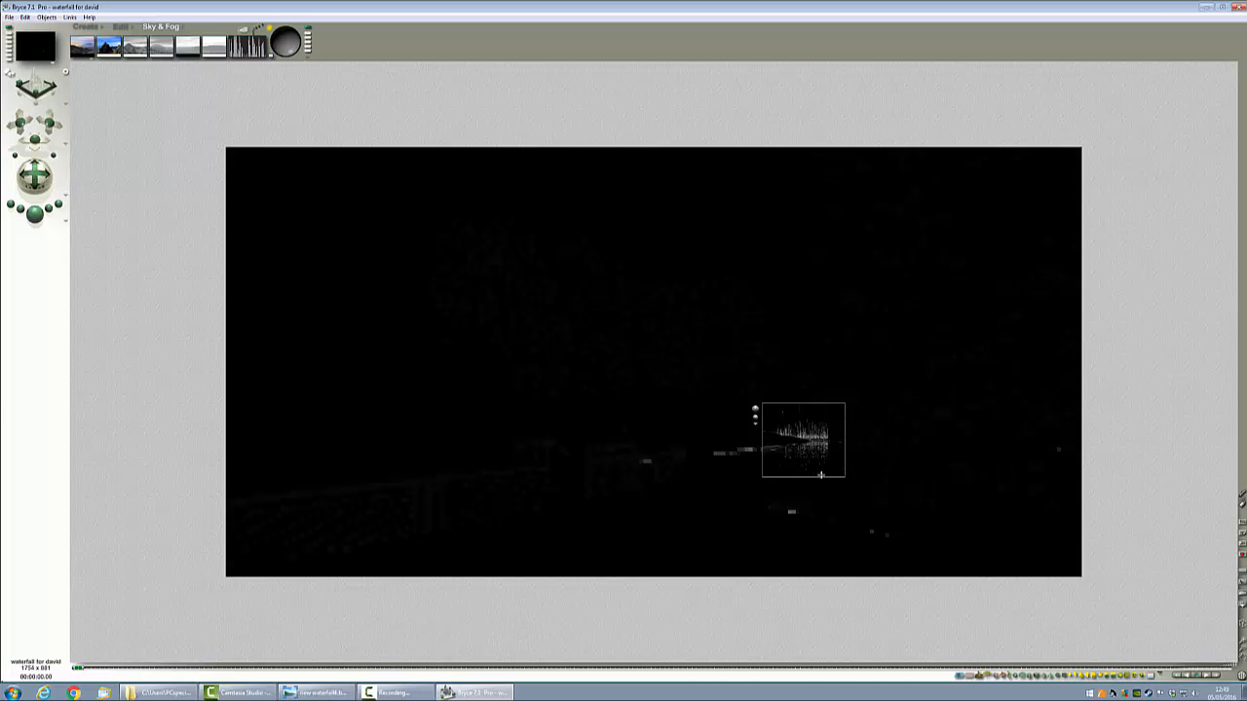
left_click(719, 445)
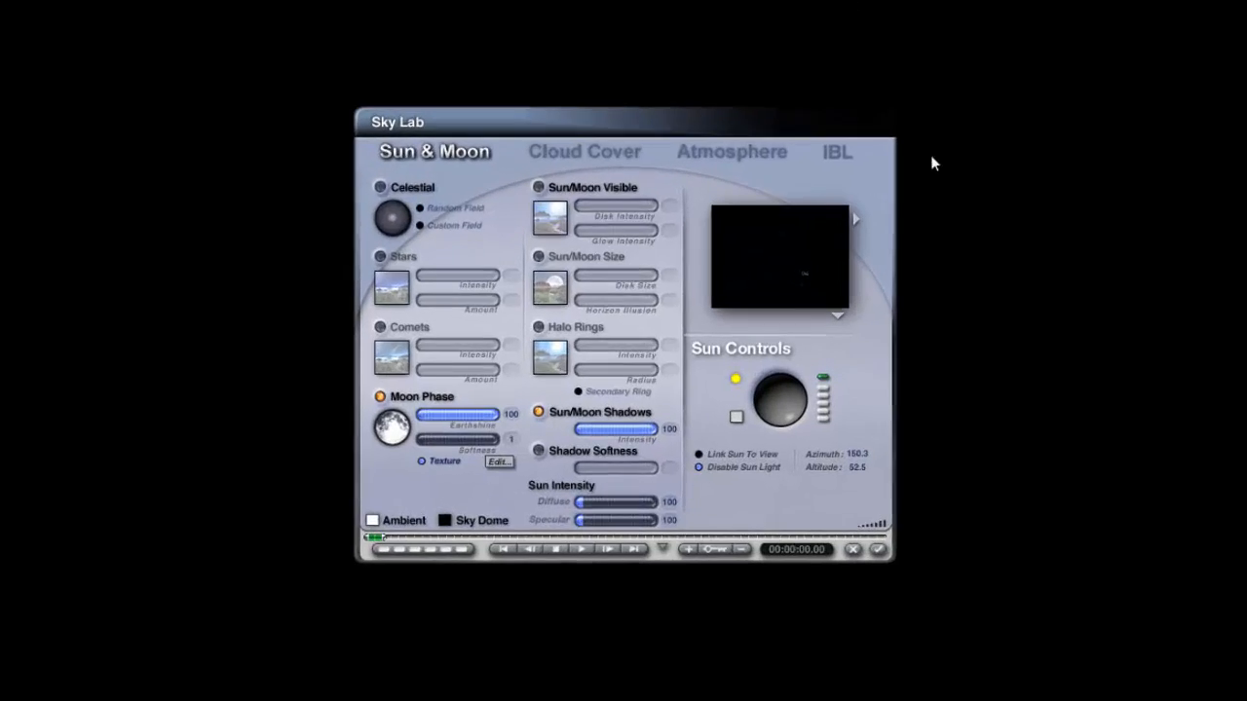
Step: In the Sky Lab's IBL settings, enable an HDRI image and load ErmClouds05_SD_2560.hdr
left_click(864, 124)
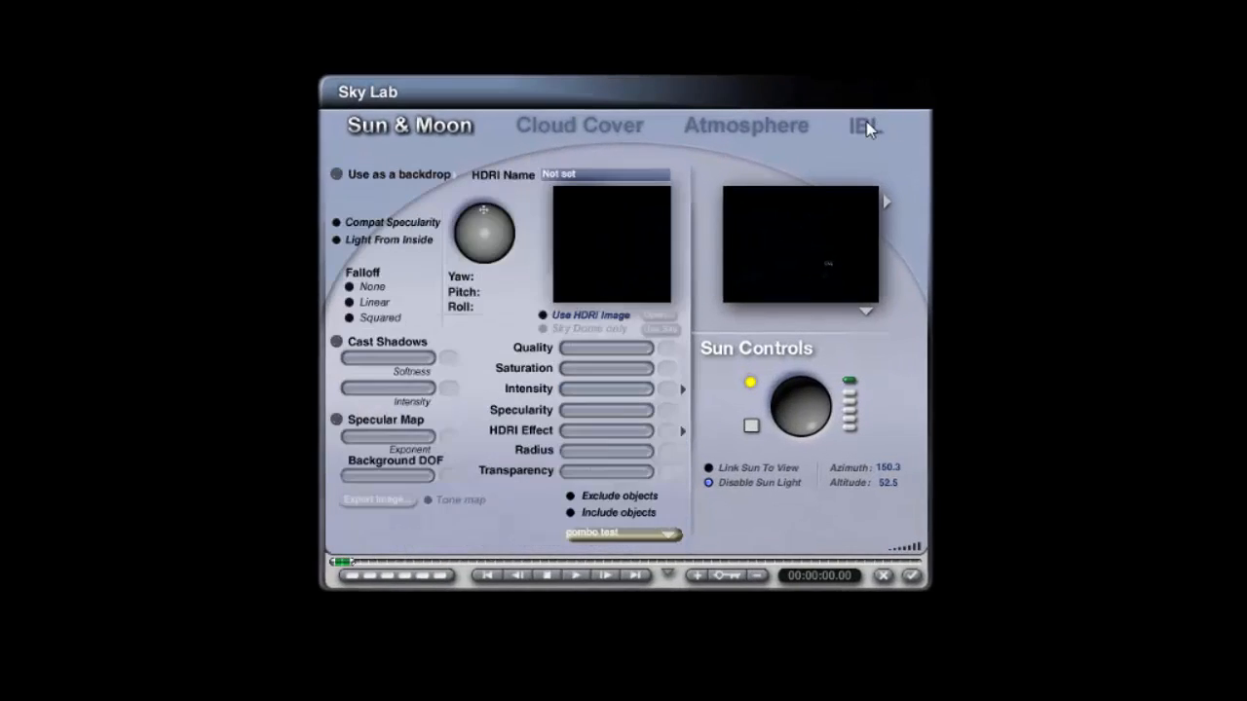
left_click(598, 321)
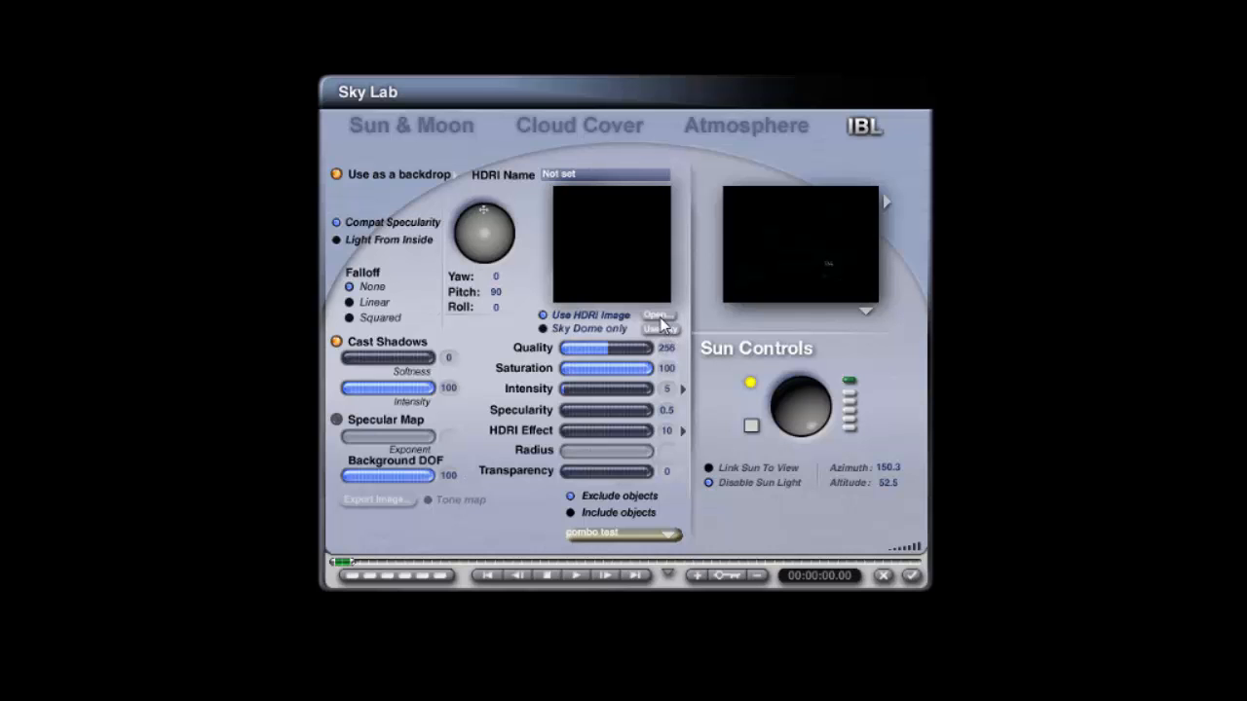
left_click(658, 316)
left_click(673, 371)
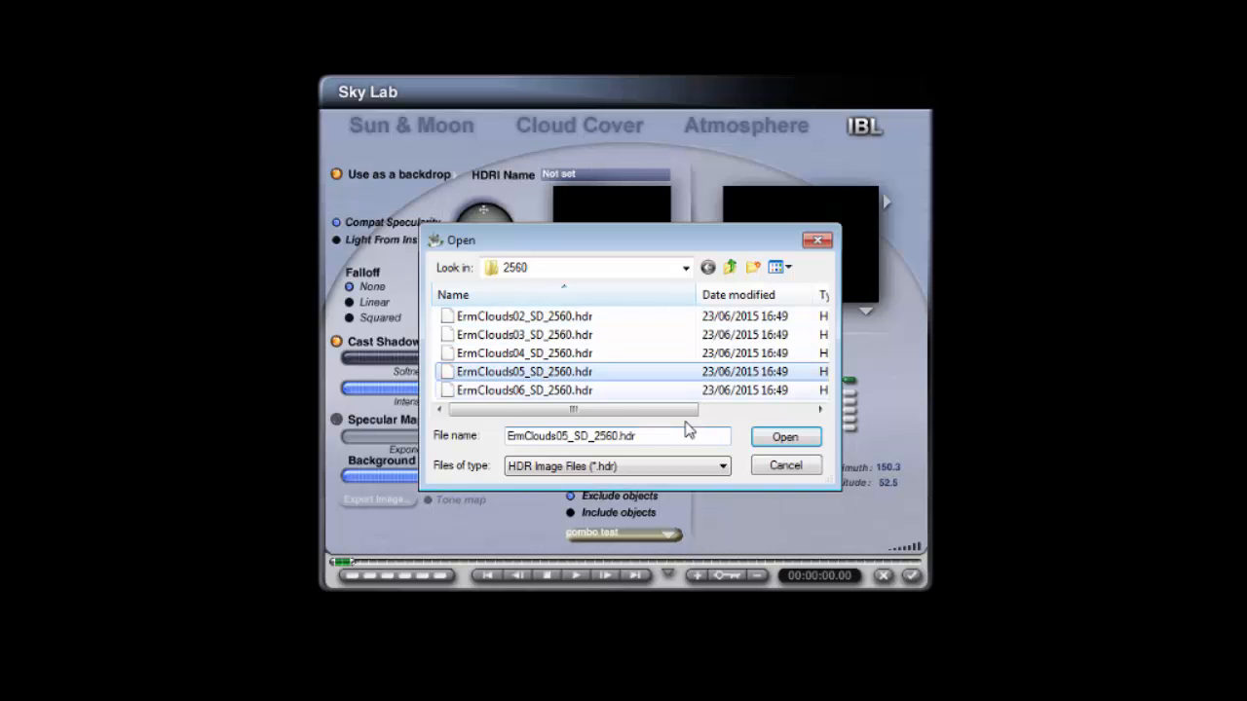
left_click(804, 443)
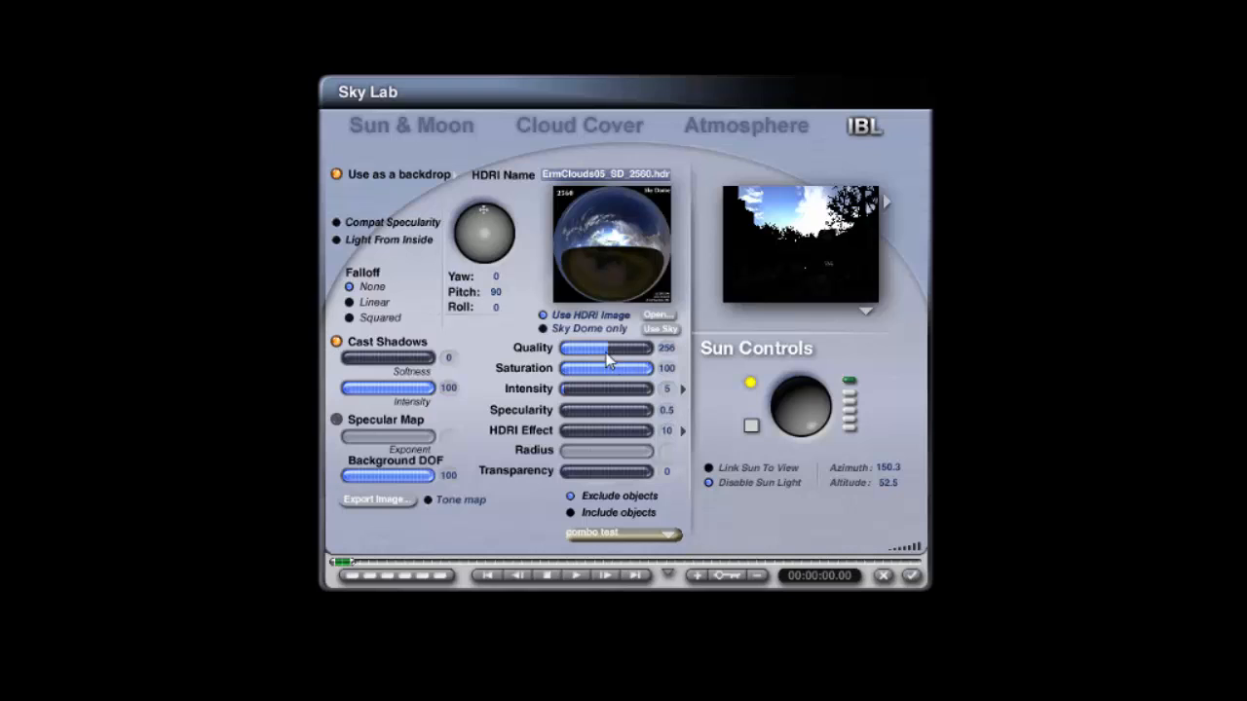
Step: Set the HDRI quality to 16, specularity to 0 and HDRI Effect to 350
left_click_drag(608, 348, 563, 349)
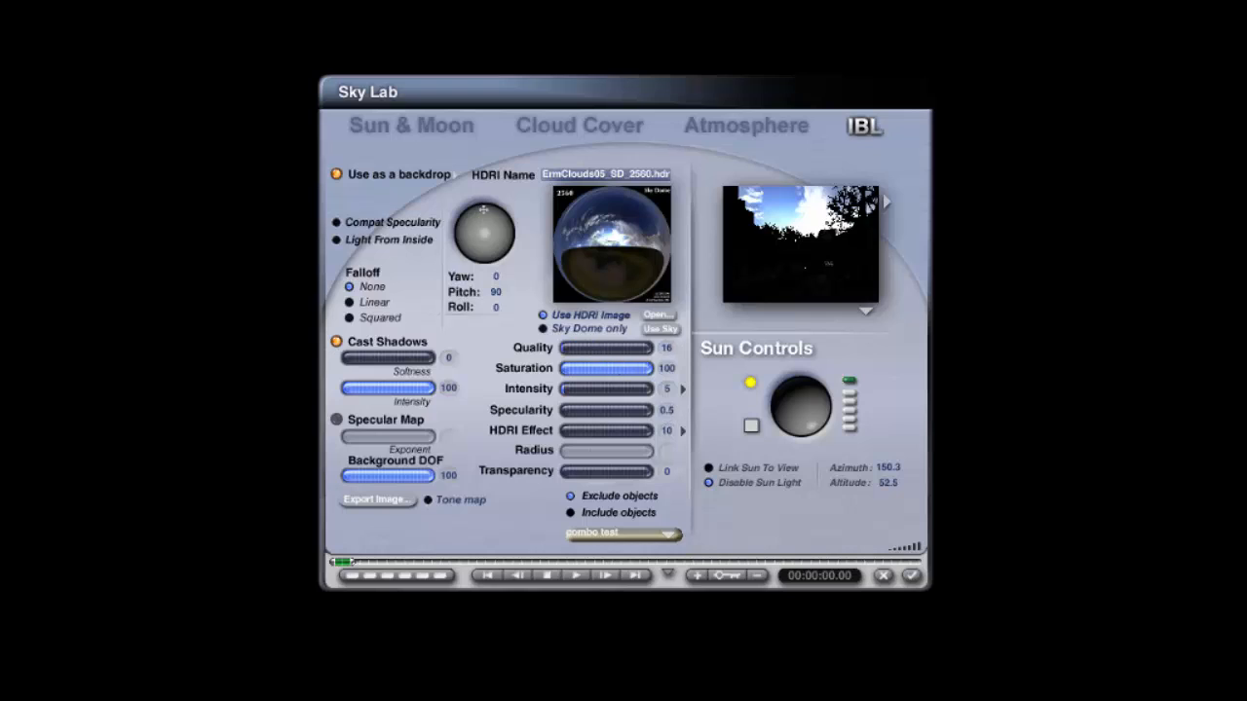
left_click(669, 412)
type("0")
key("Return")
type("350")
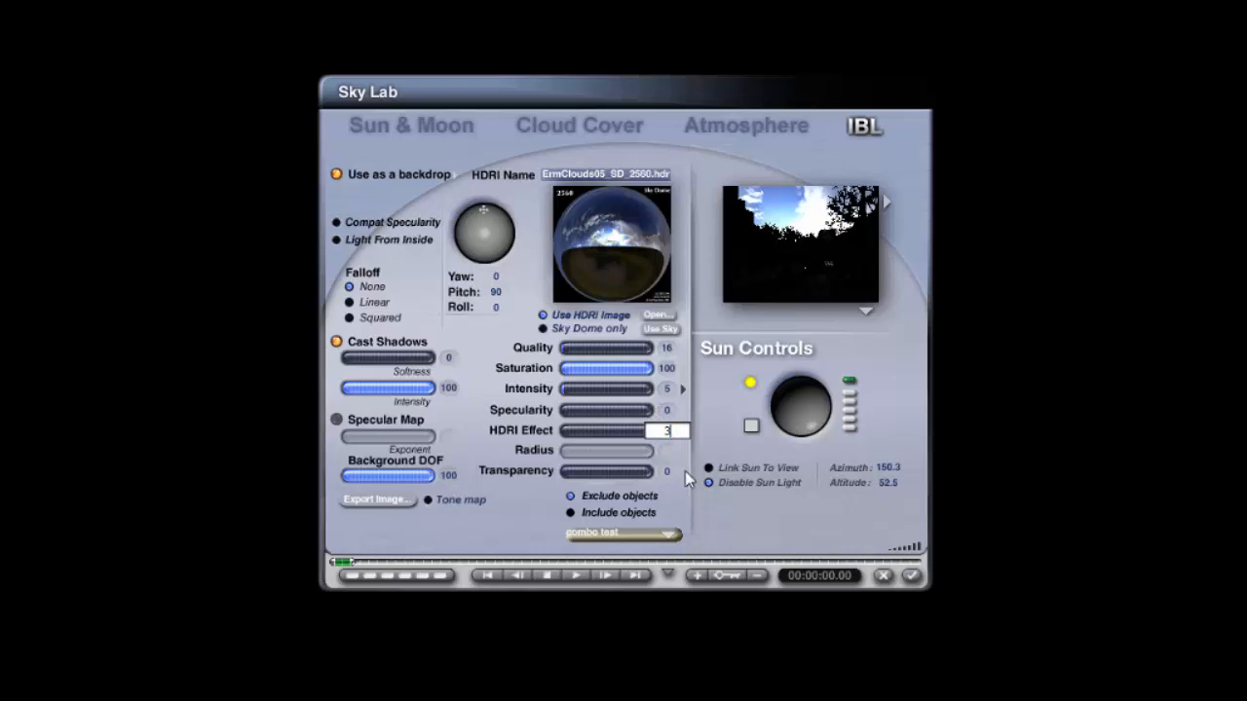
key("Return")
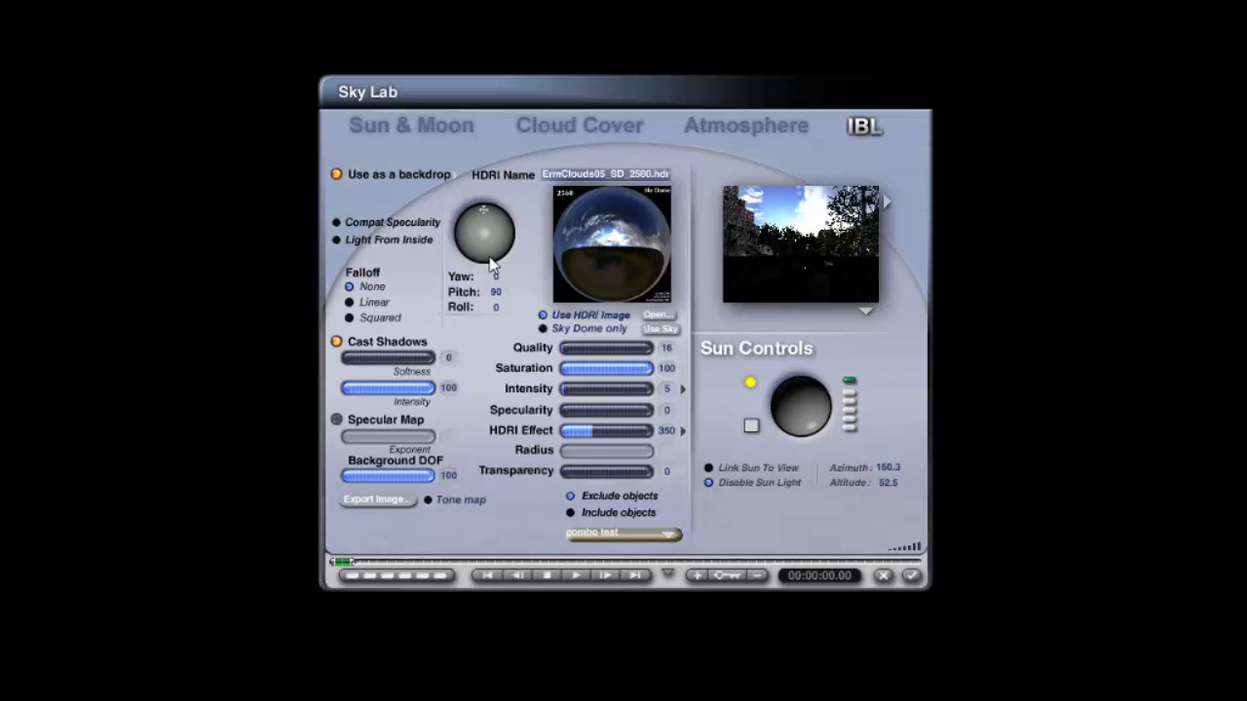
Step: Rotate the HDRI environment to a yaw of about 298
left_click_drag(475, 255, 461, 257)
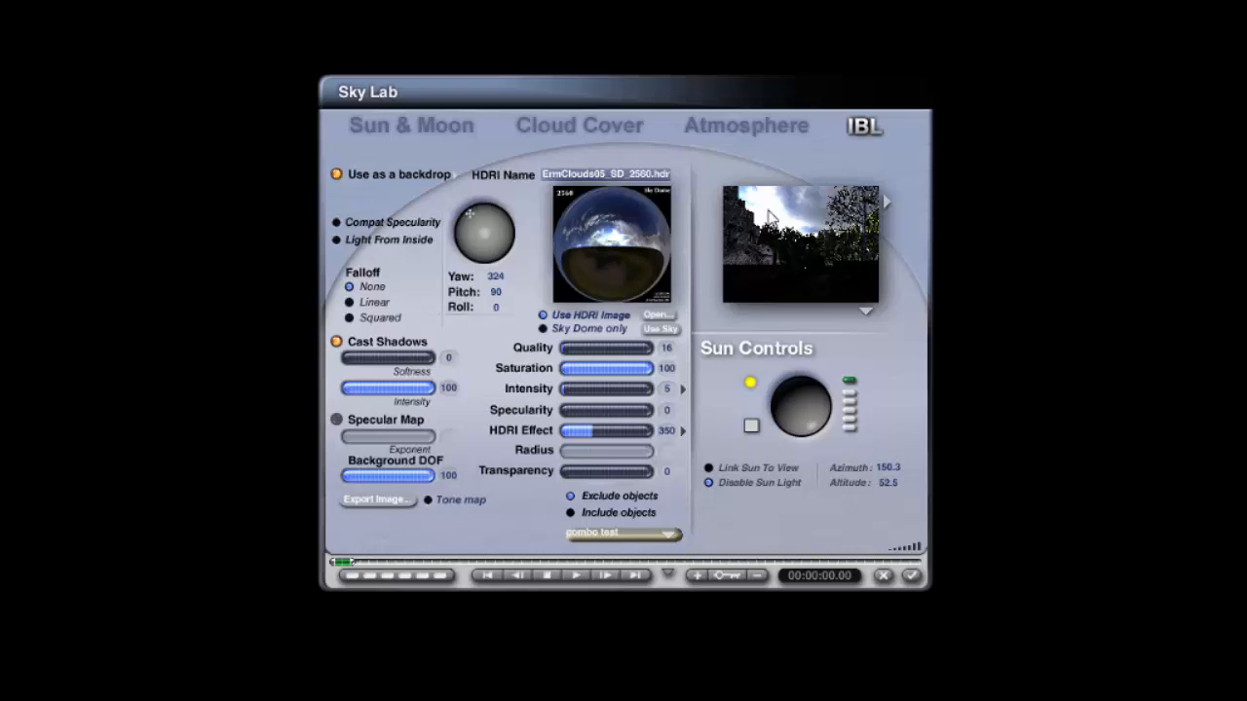
mouse_move(483, 260)
left_mouse_down()
mouse_move(506, 240)
mouse_move(497, 251)
left_mouse_up()
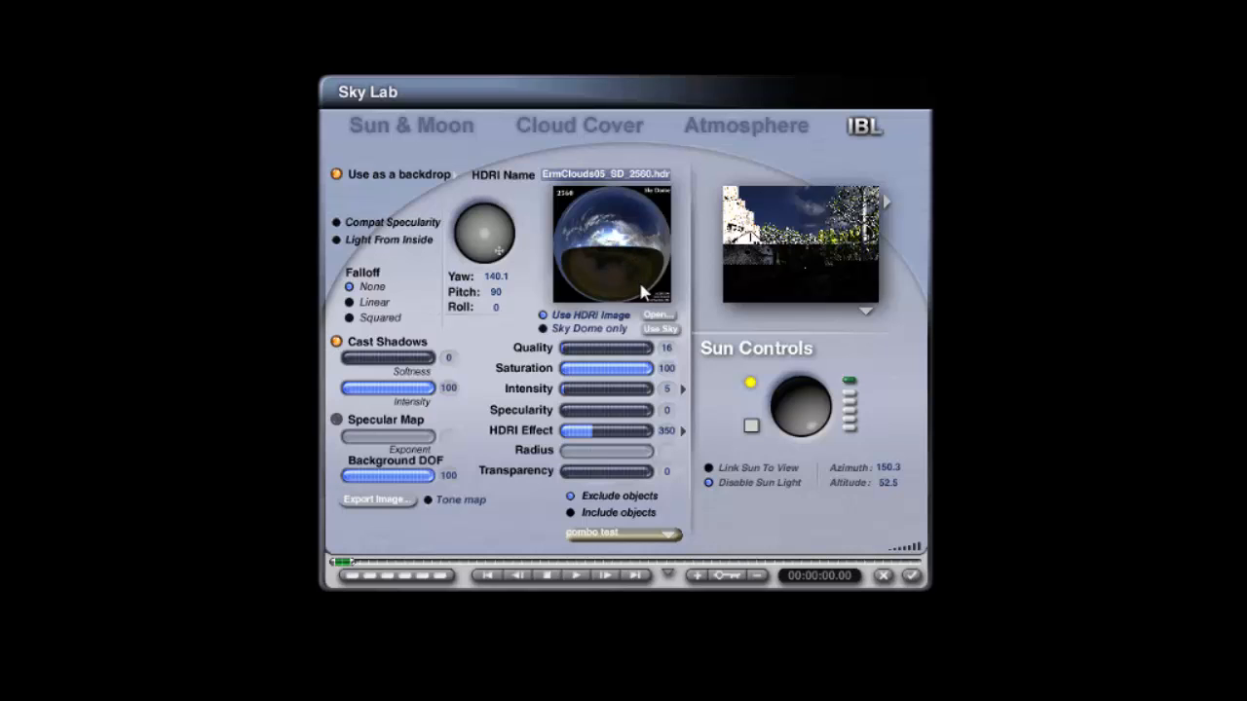
left_click_drag(501, 263, 464, 220)
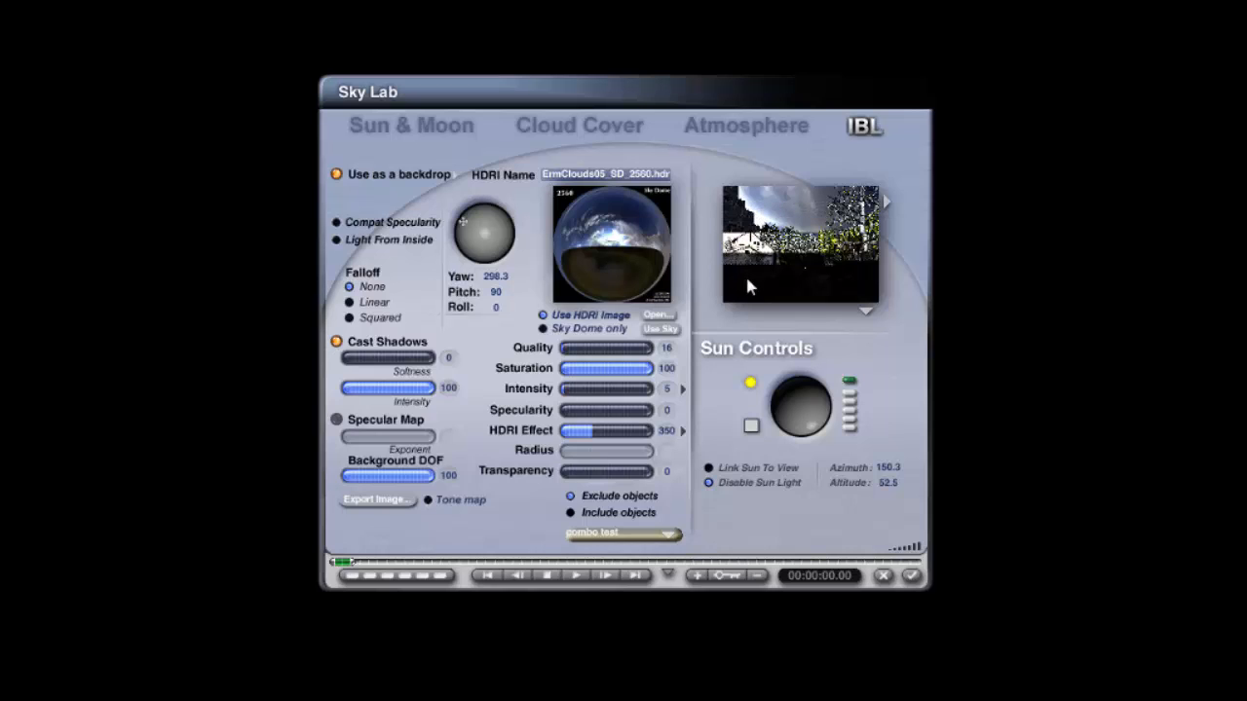
Step: Raise the HDRI Effect to 450 and rotate the HDRI yaw to about 307
left_click(672, 434)
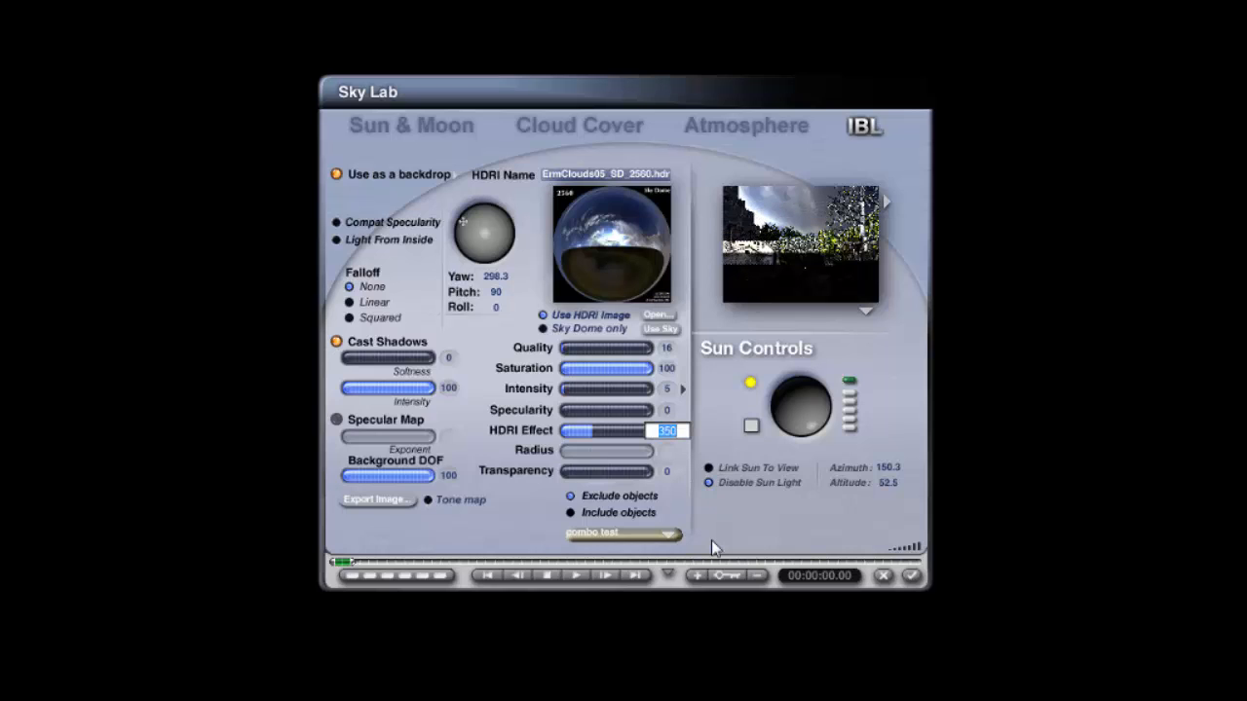
type("450")
key("Return")
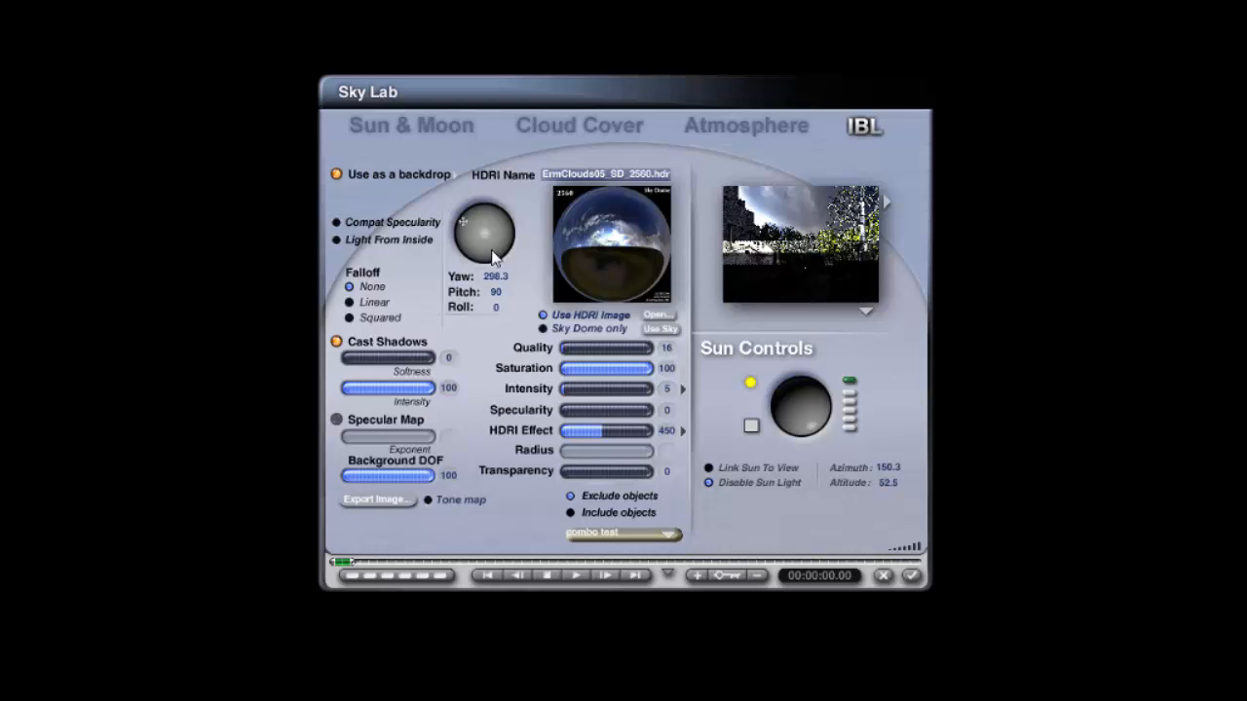
left_click_drag(494, 256, 501, 256)
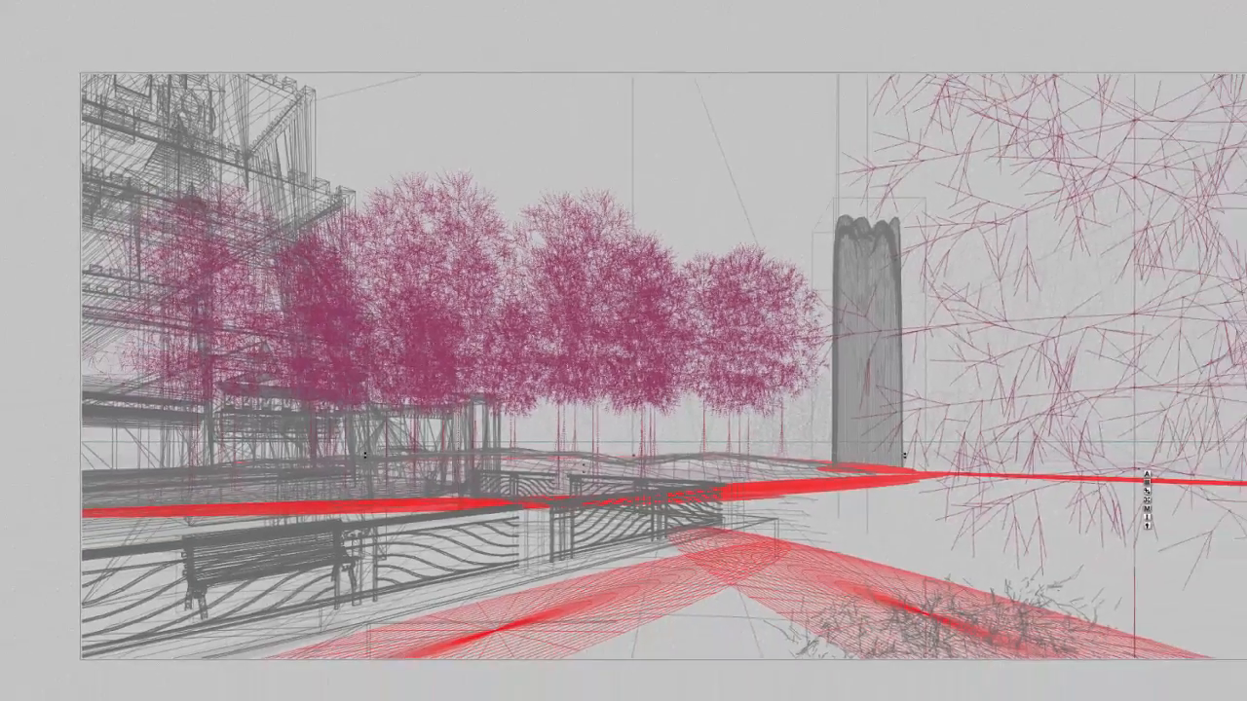
Step: Render the scene and spot-render regions of the building and trees
left_click(35, 214)
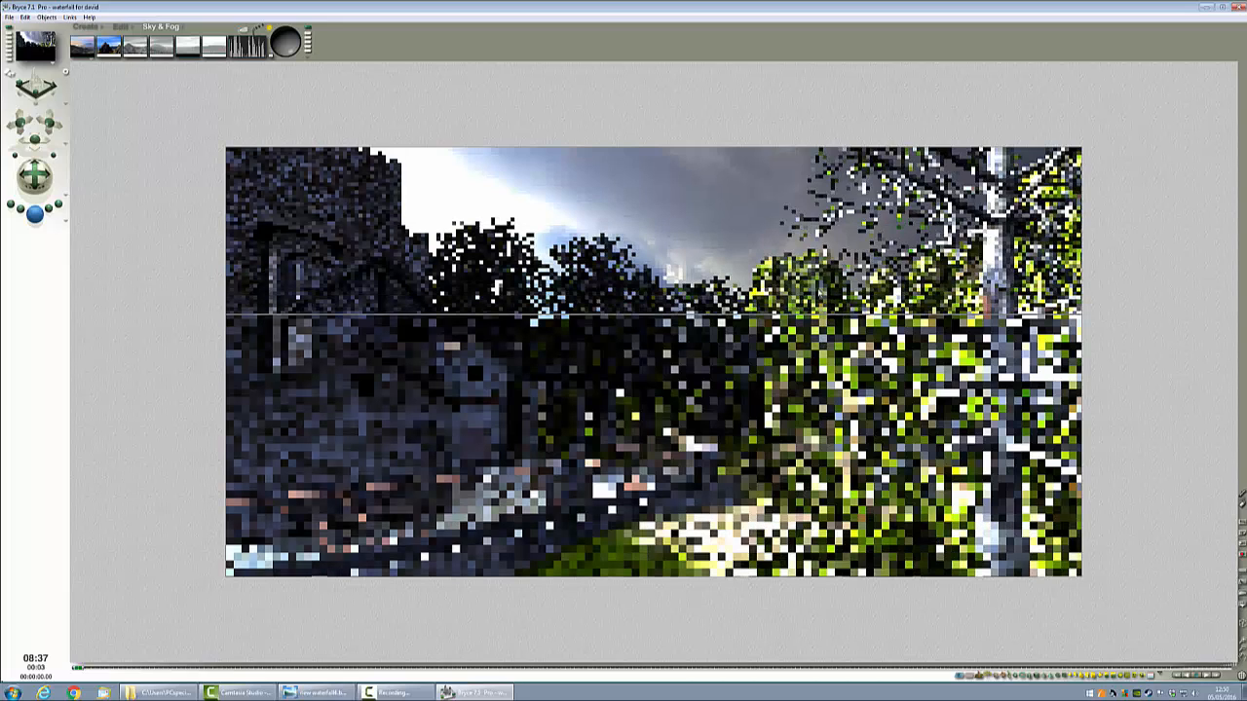
left_click_drag(324, 370, 234, 281)
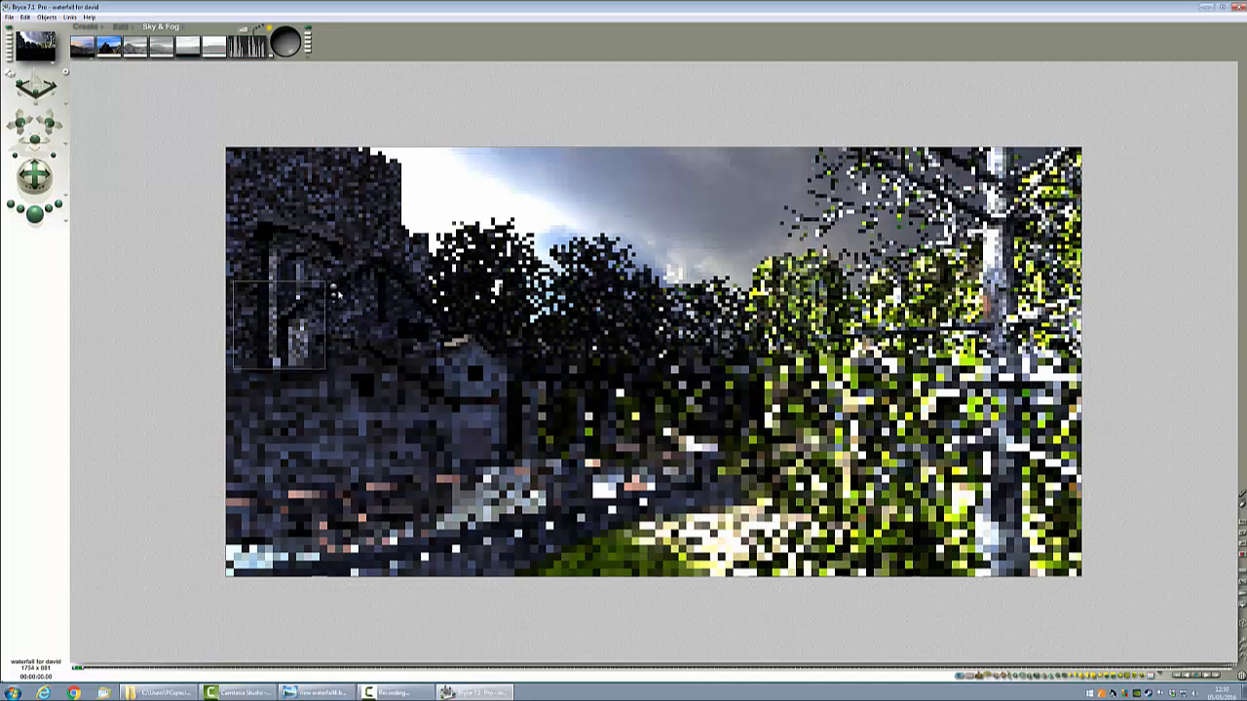
left_click_drag(560, 417, 360, 303)
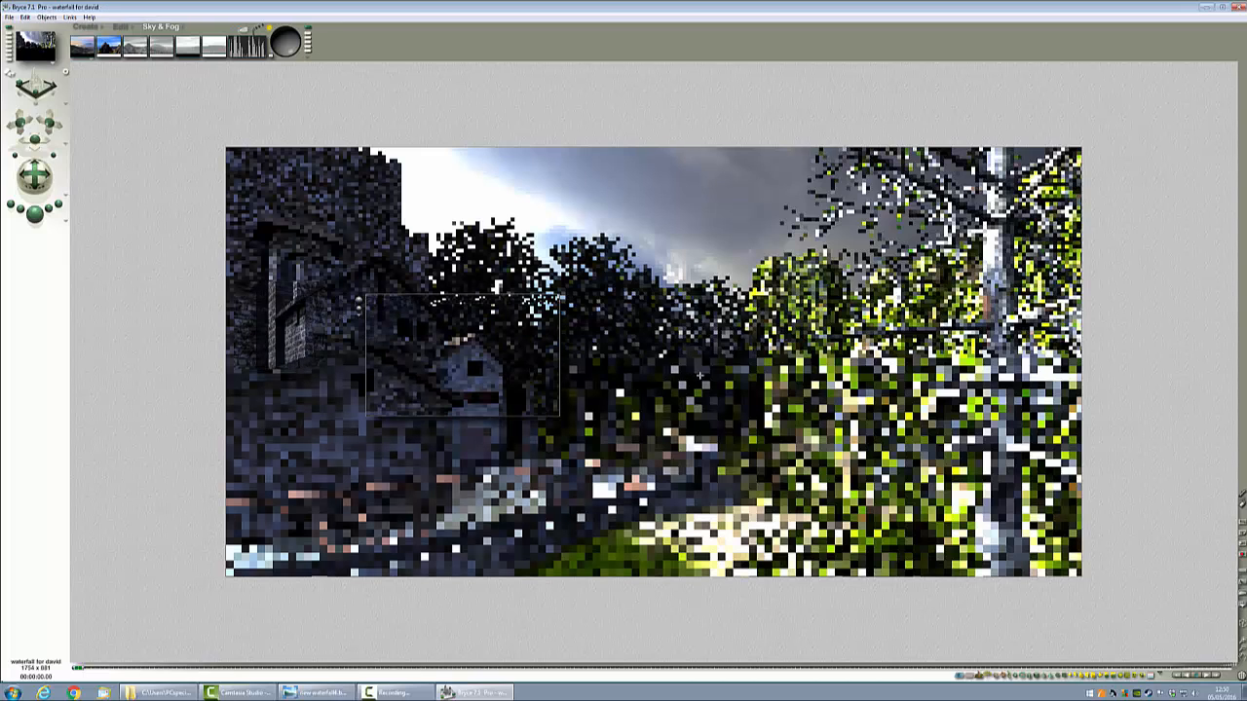
Step: Set the HDRI saturation to 75 and rotate the yaw to about 319
left_click(664, 365)
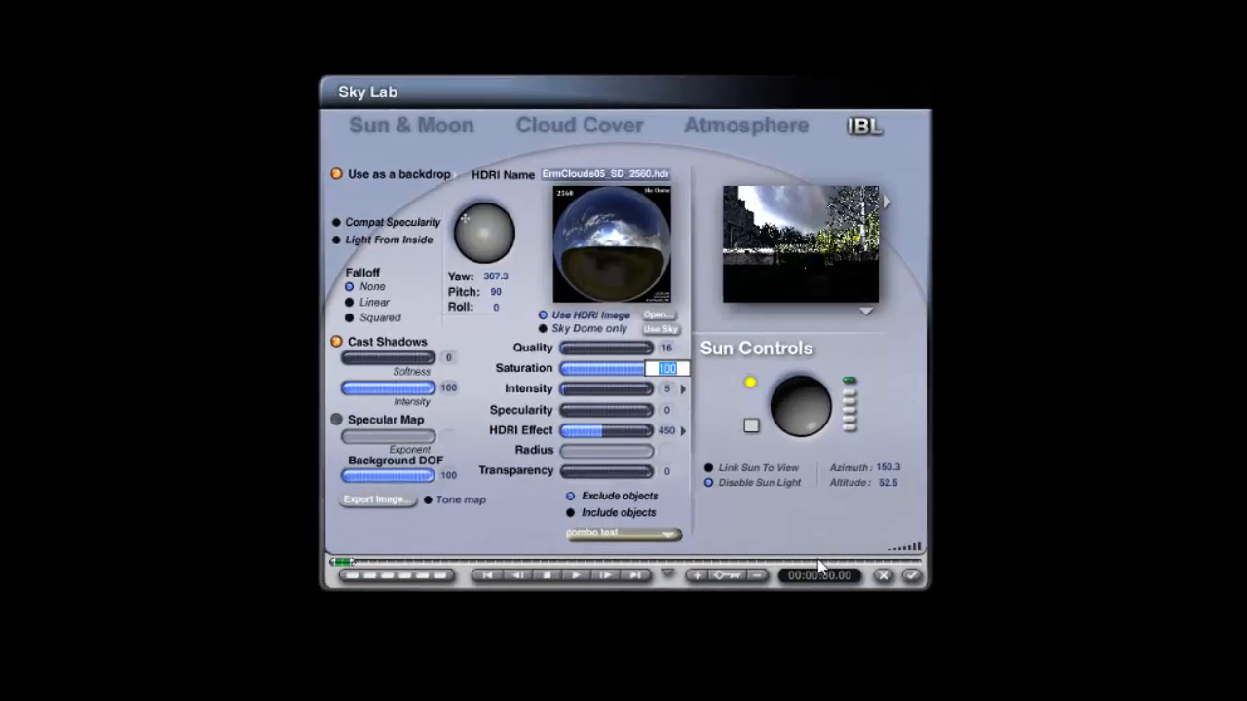
left_click(911, 576)
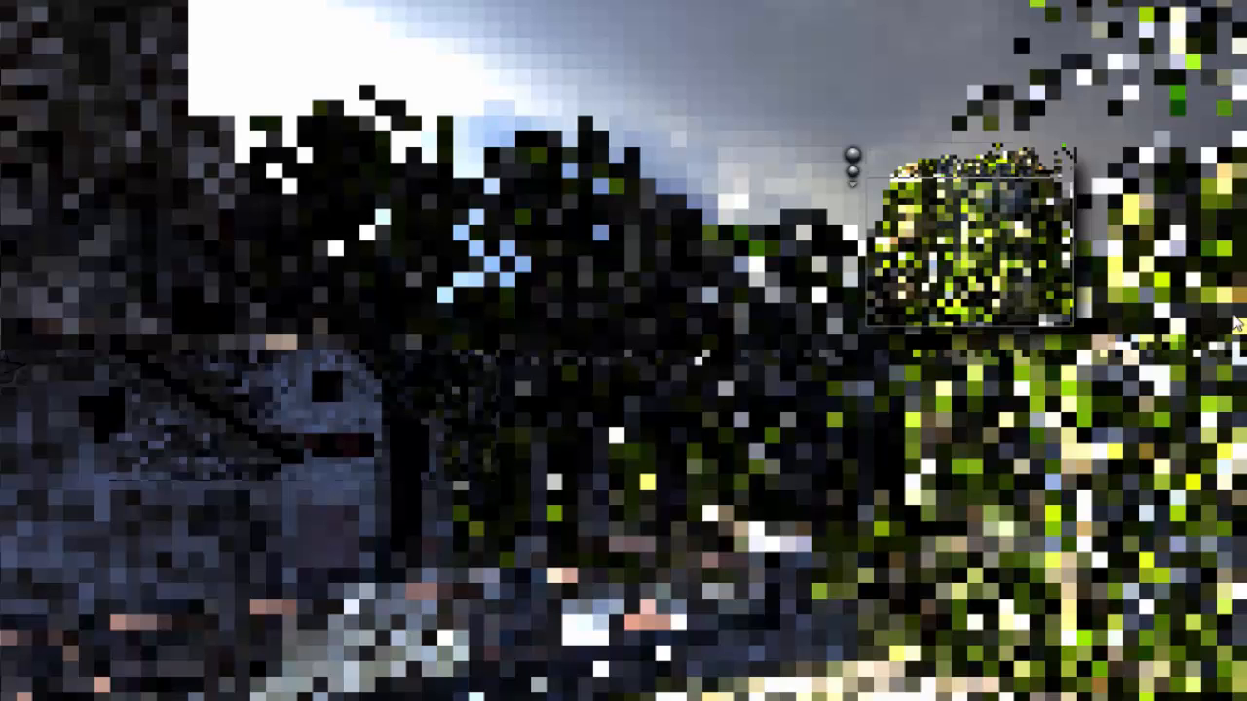
left_click_drag(1244, 325, 1138, 179)
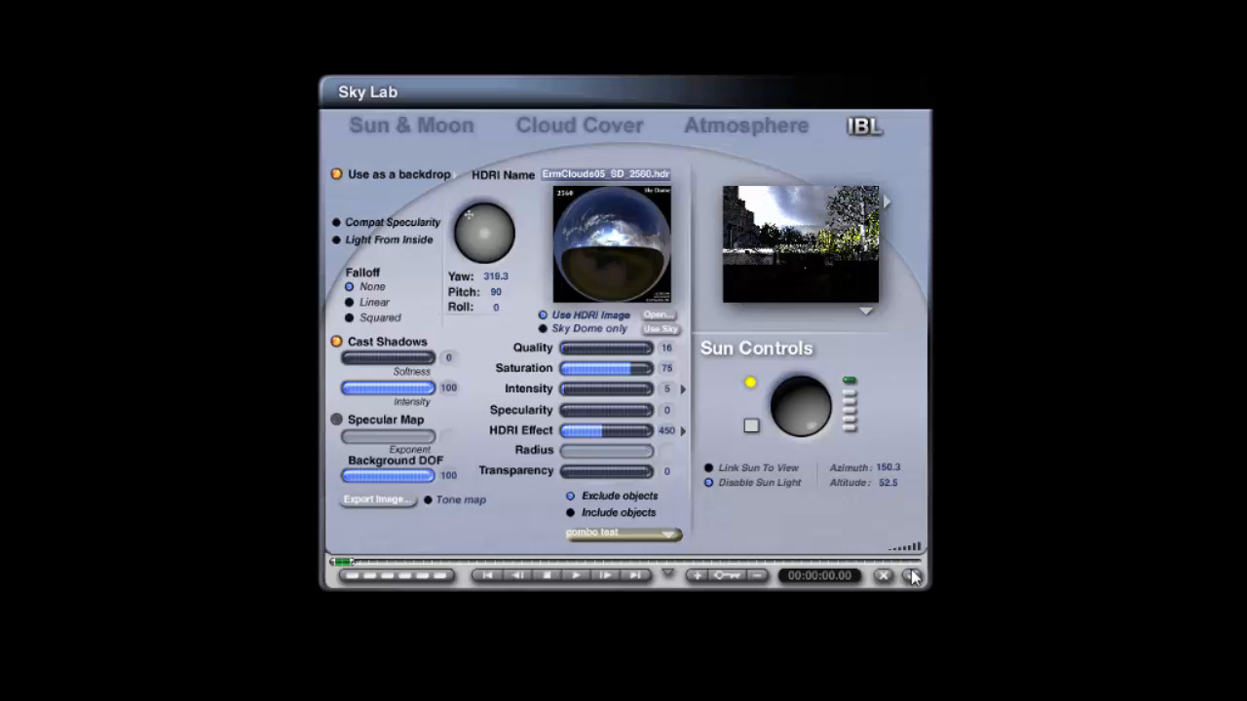
Step: Lower the HDRI intensity to 3
left_click(671, 394)
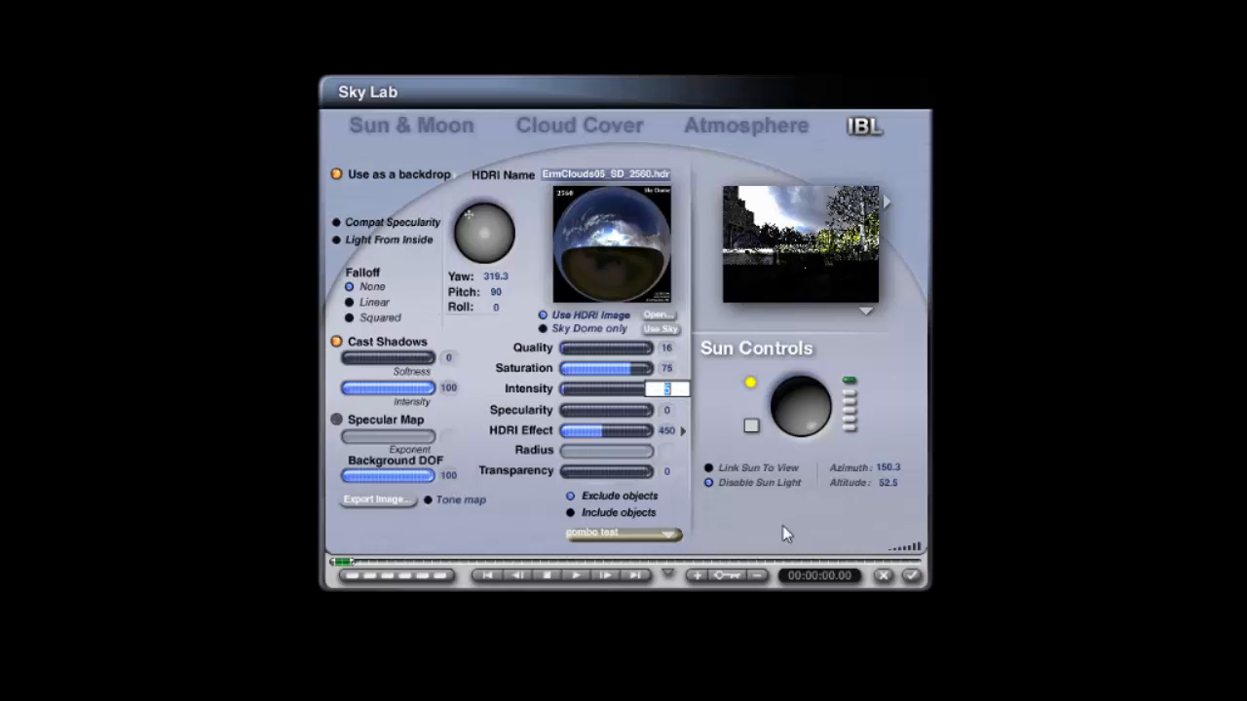
type("4")
key("Return")
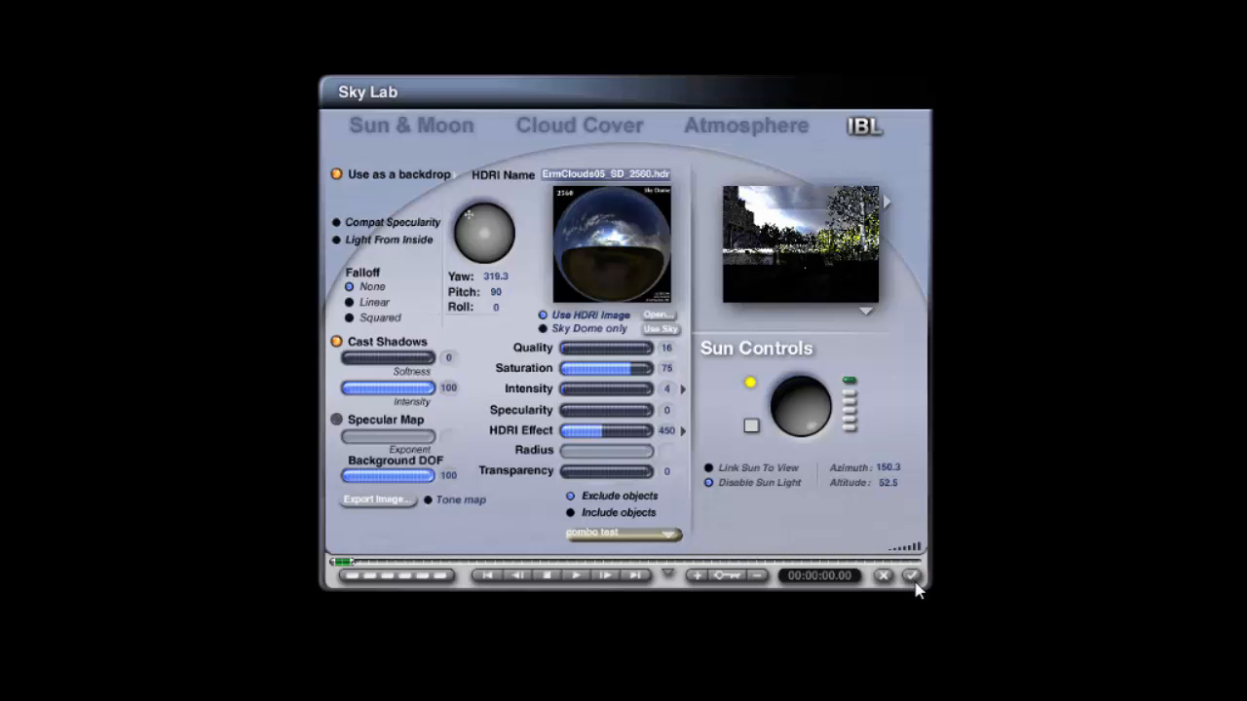
left_click(671, 389)
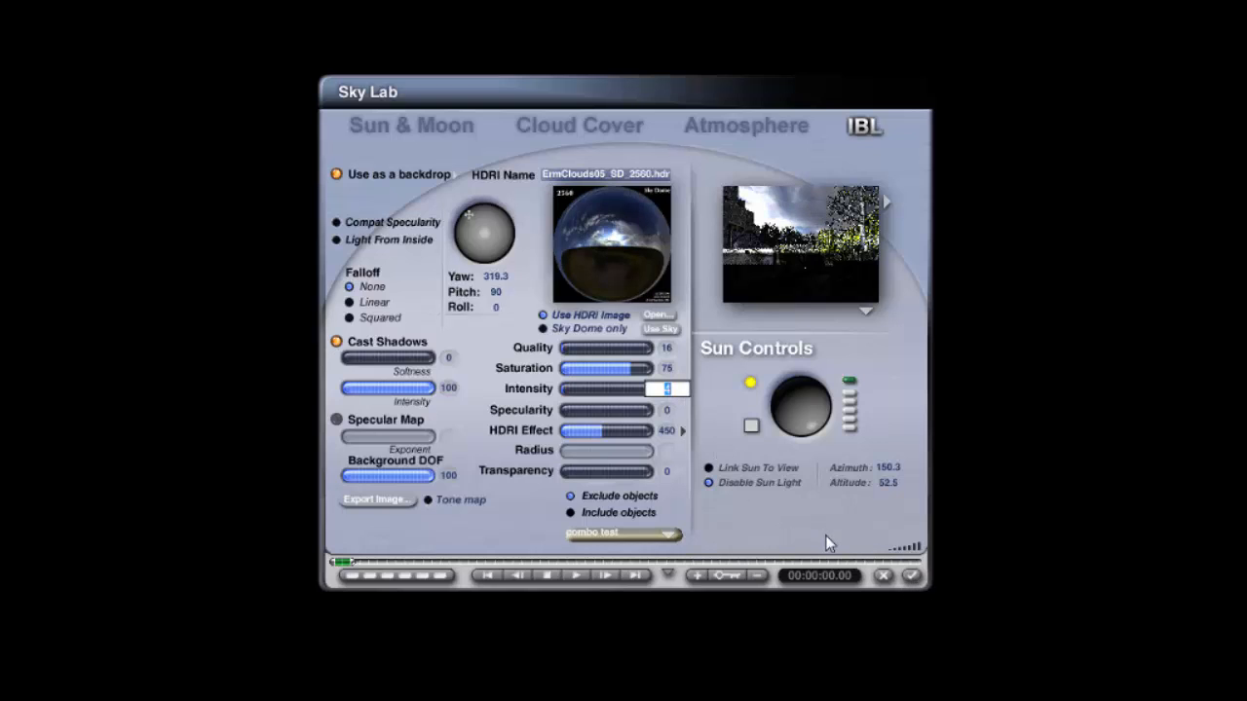
type("3")
key("Return")
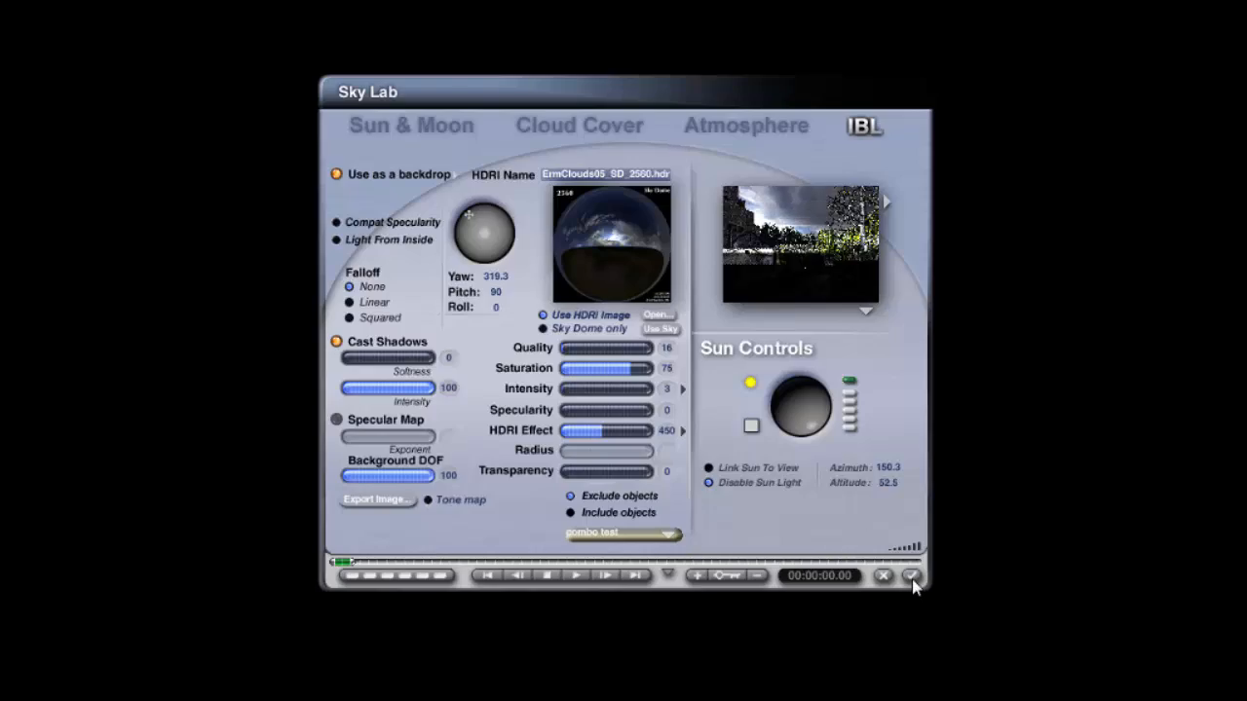
Step: Close the Sky Lab and render the scene
left_click(912, 577)
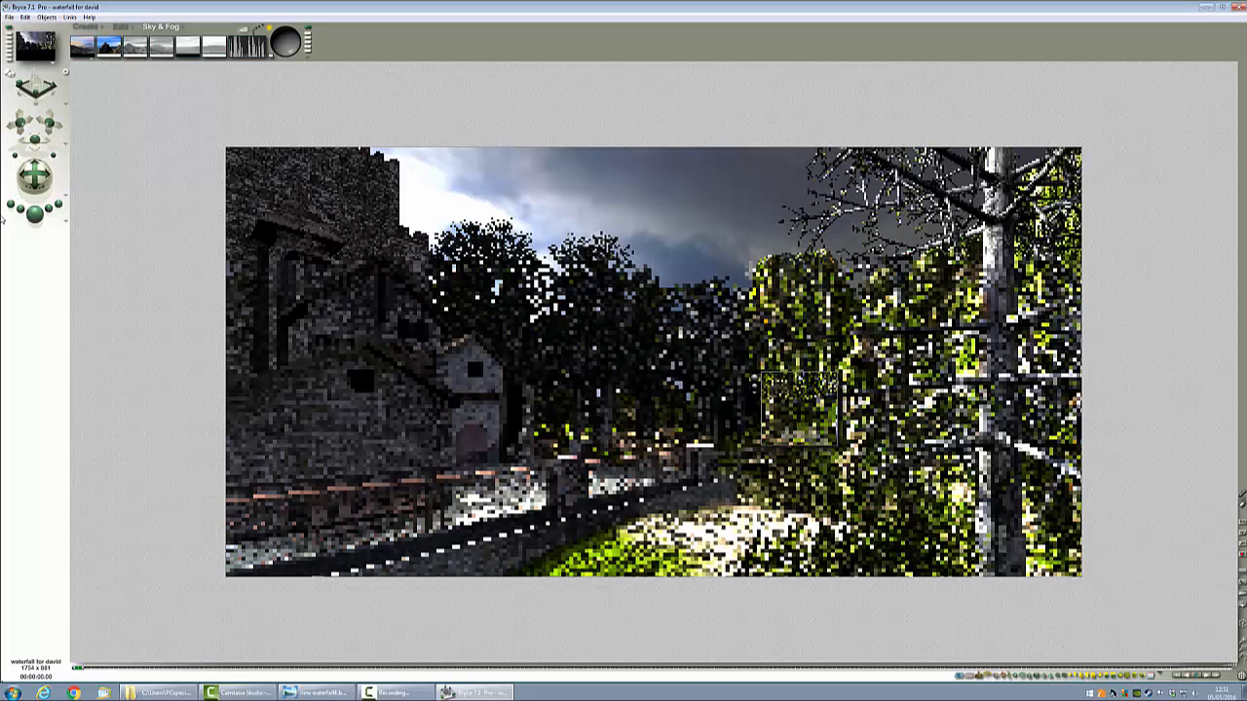
left_click(34, 213)
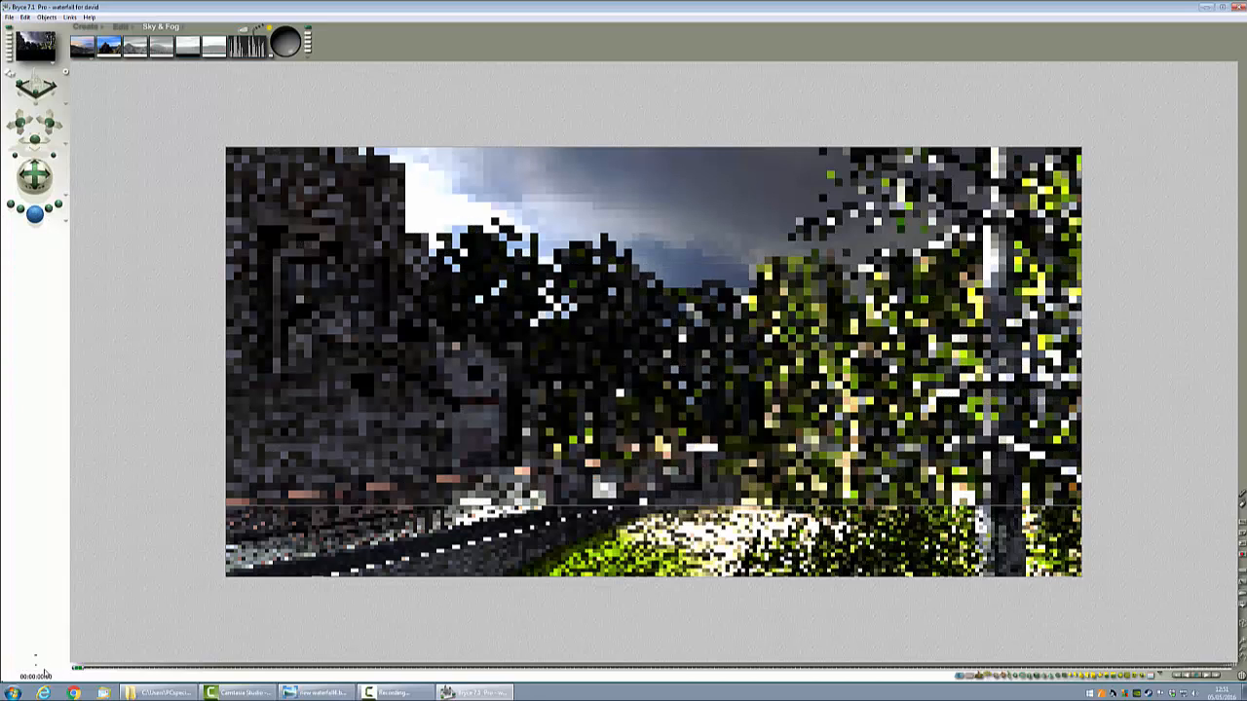
left_click(314, 466)
Step: Save the scene under a new name, waterfall for david_1
left_click(10, 18)
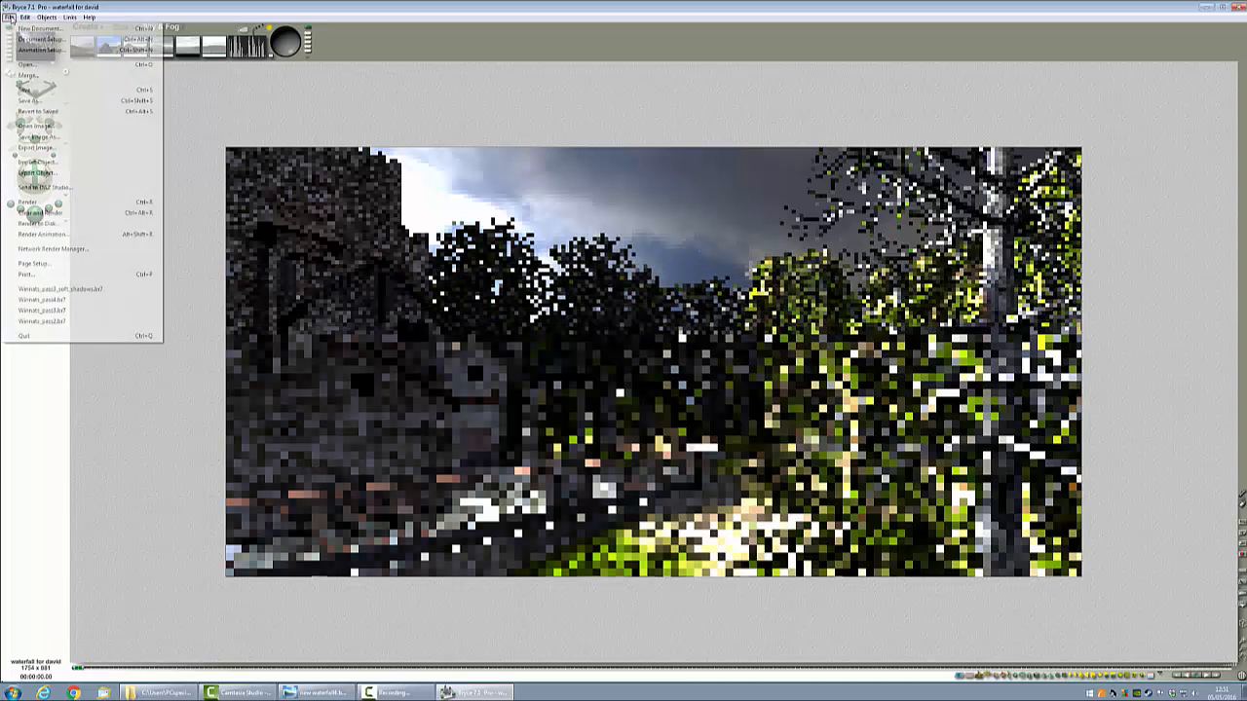
left_click(29, 102)
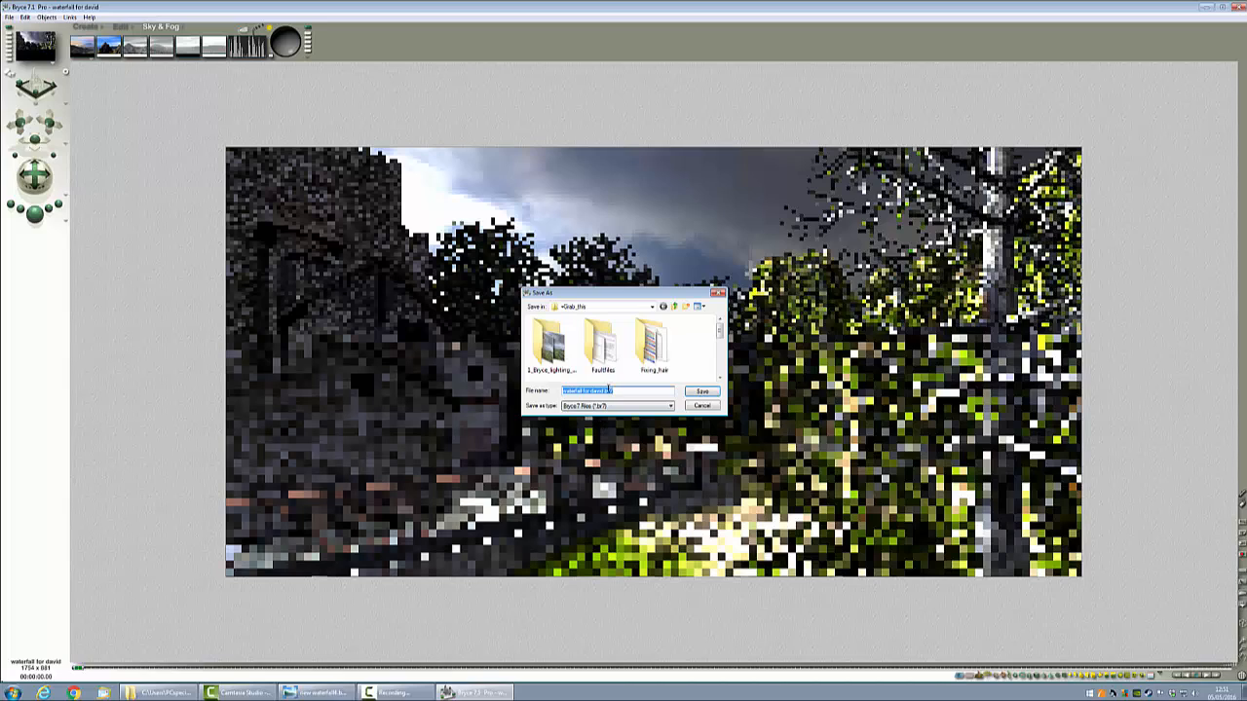
left_click(603, 391)
type("_1")
key("Return")
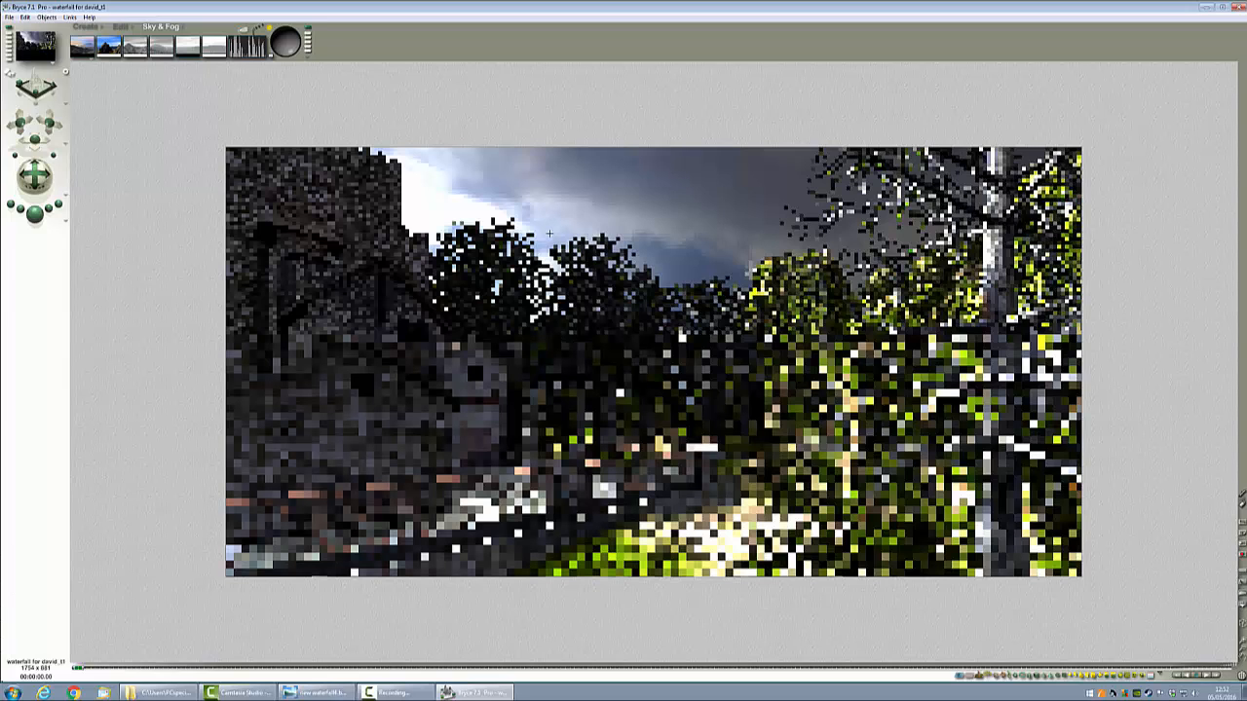
Step: Return to the wireframe view, create a new light in the scene and name it Background
key("Escape")
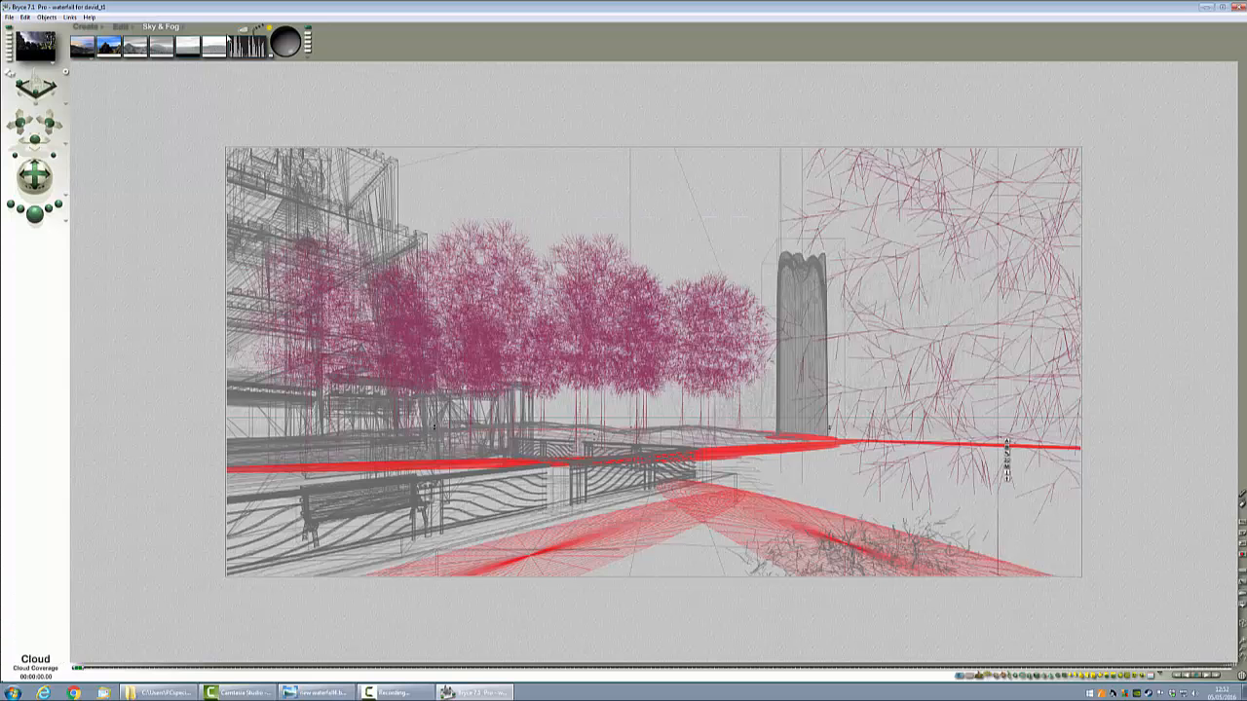
left_click(86, 27)
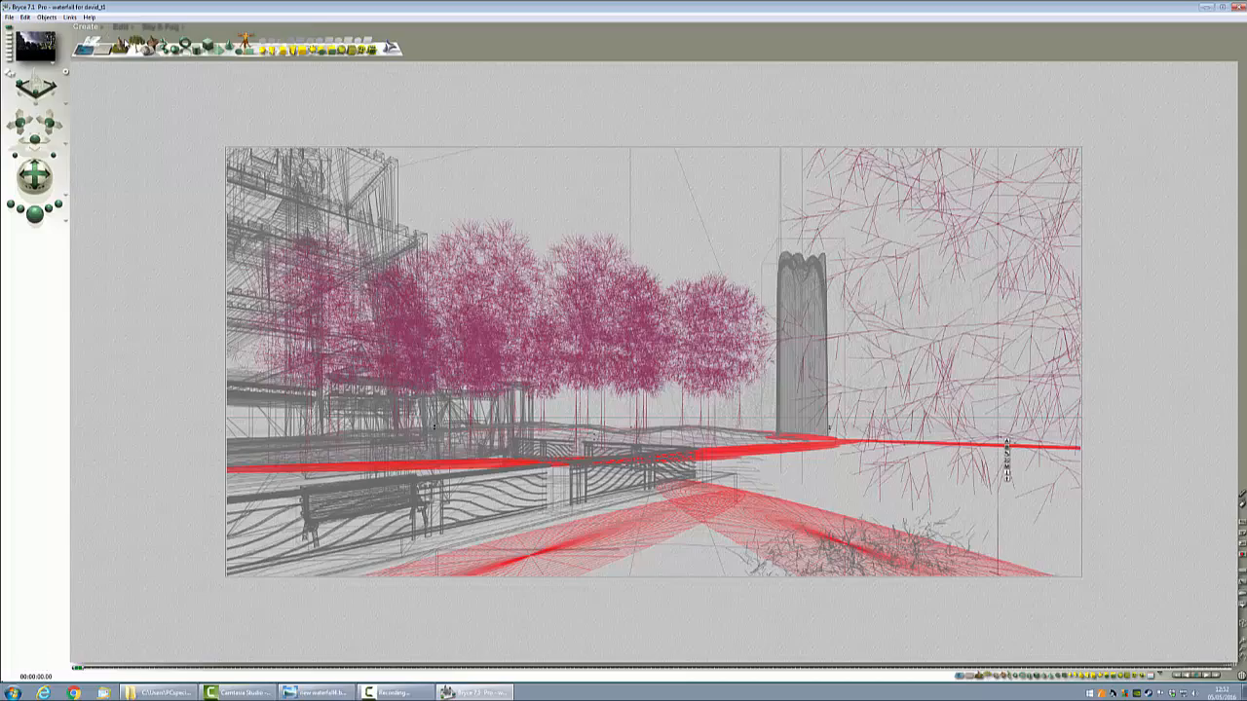
left_click(263, 51)
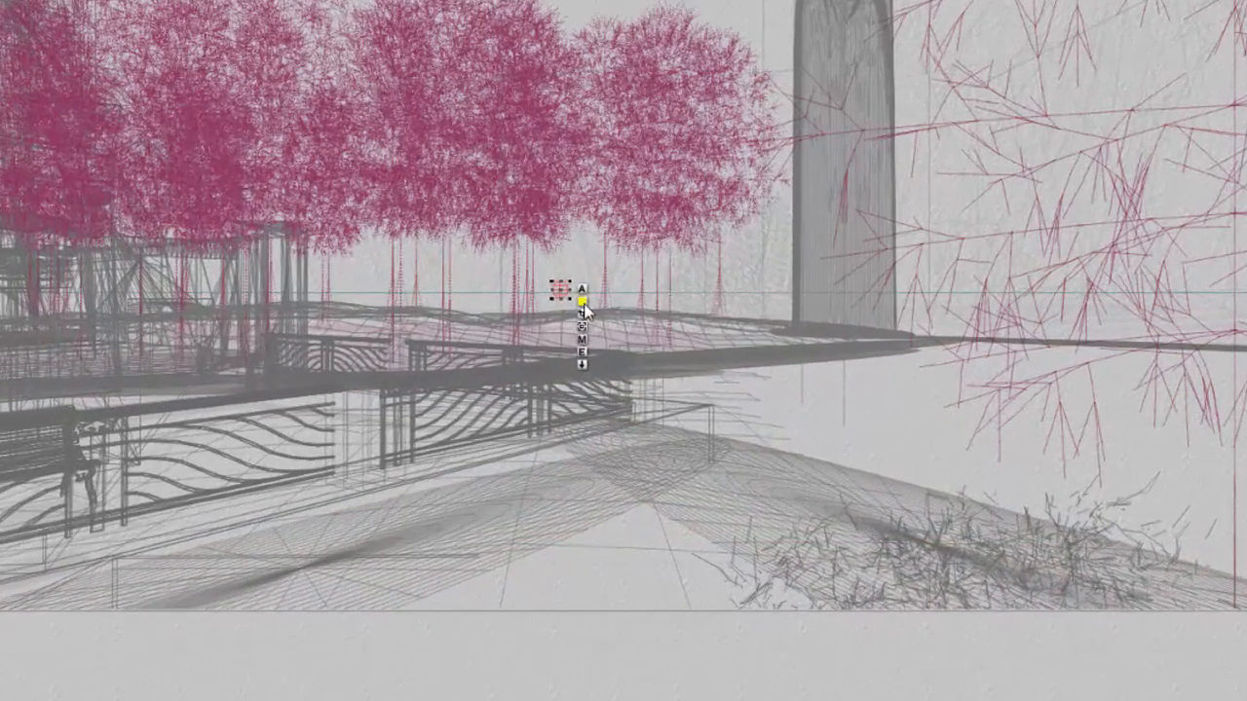
left_click(674, 426)
left_click(741, 409)
left_click(745, 470)
left_click(582, 290)
type("Bac")
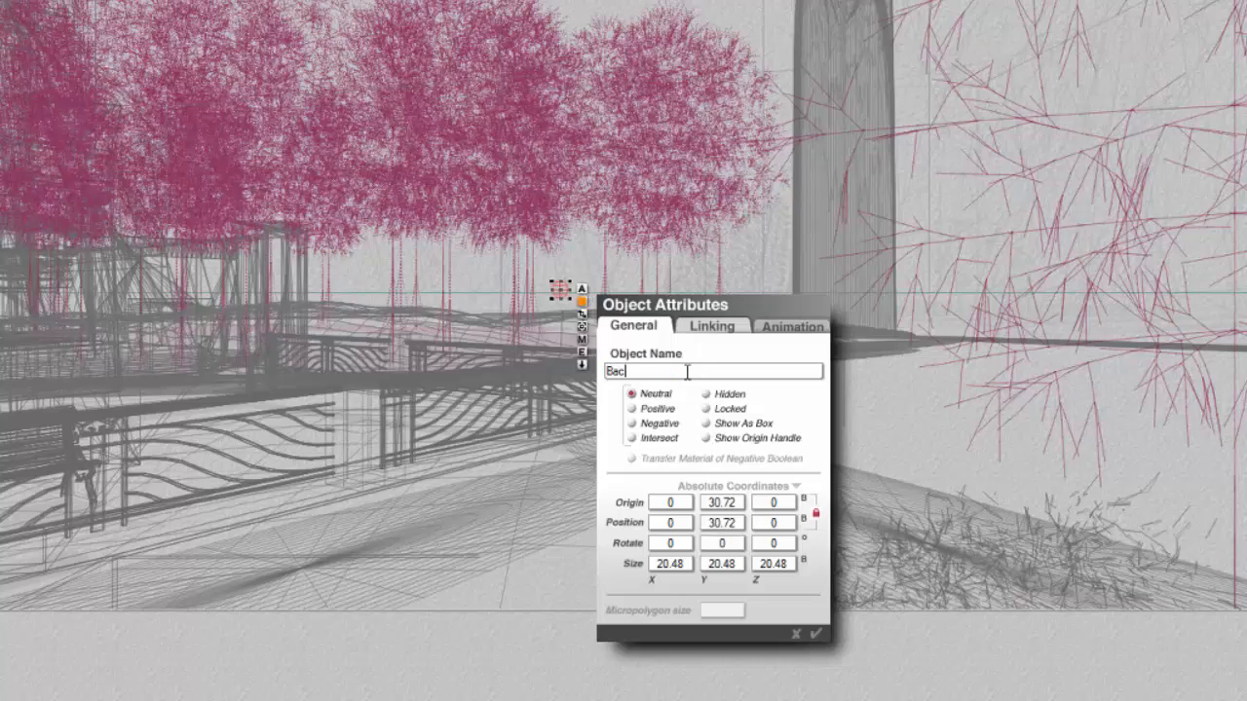
type("kground")
key("Return")
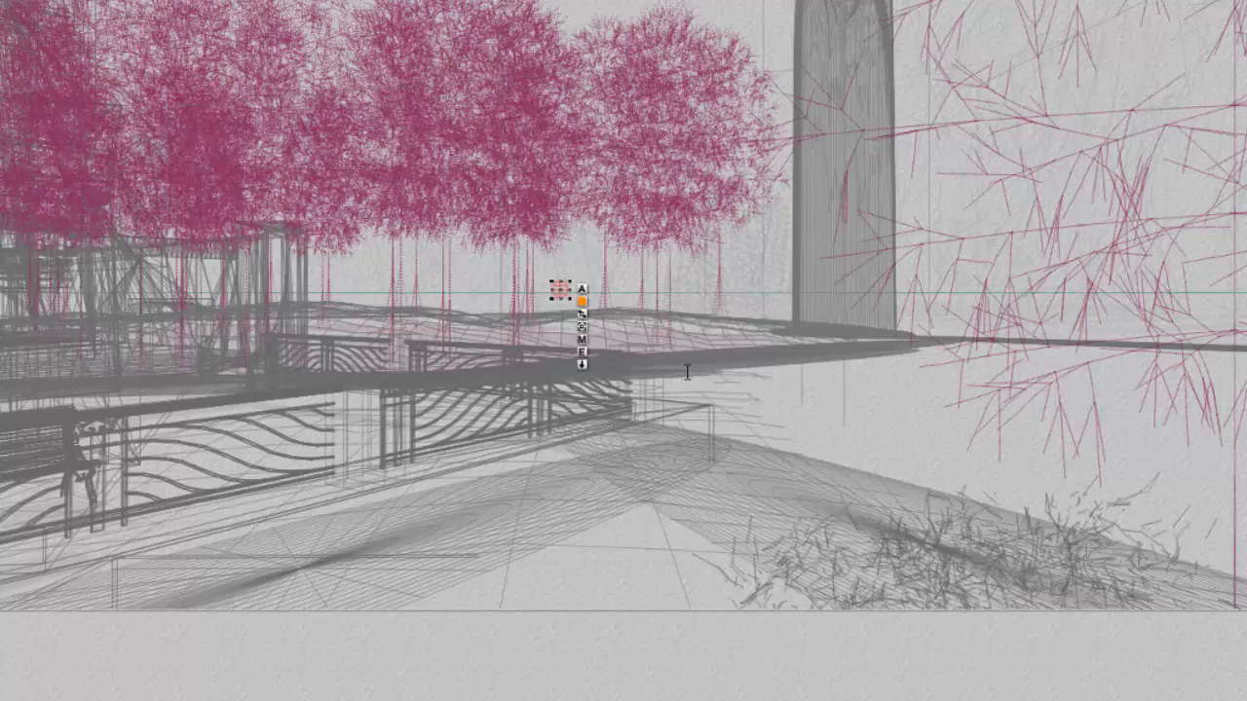
Step: Open the Background light in Light Lab and set its diffuse and specular intensity to 0
left_click(581, 351)
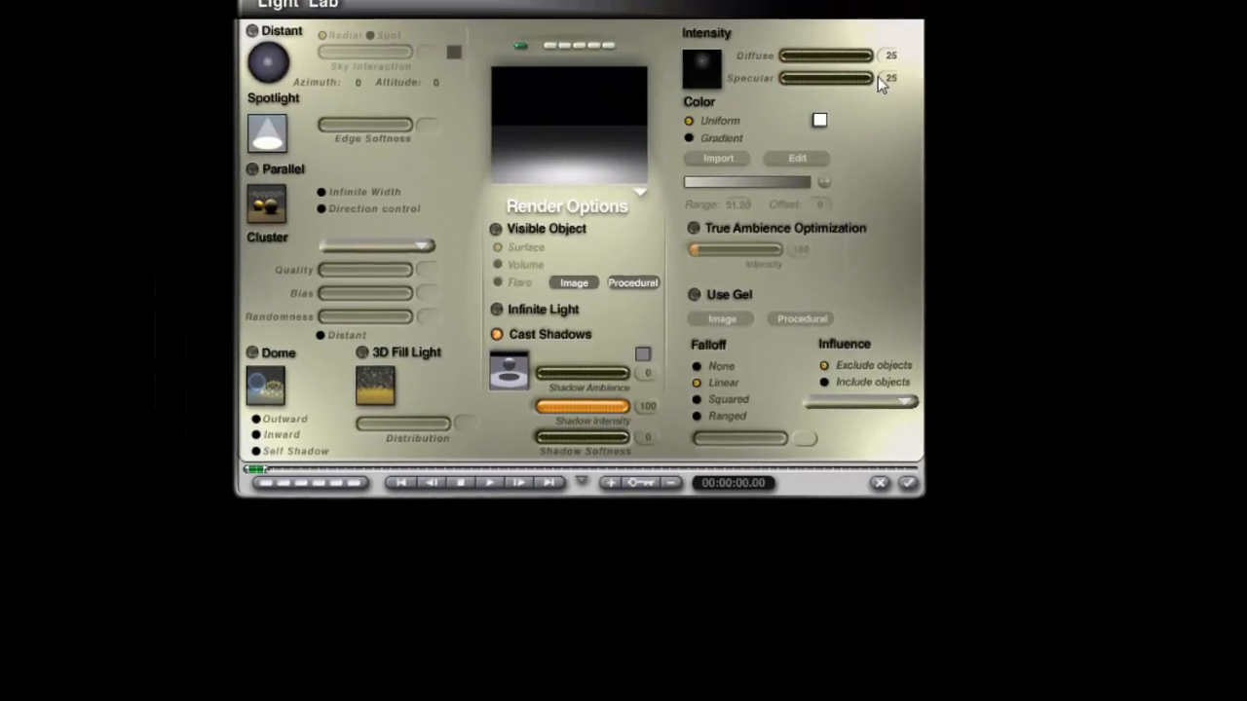
left_click(935, 107)
key("Return")
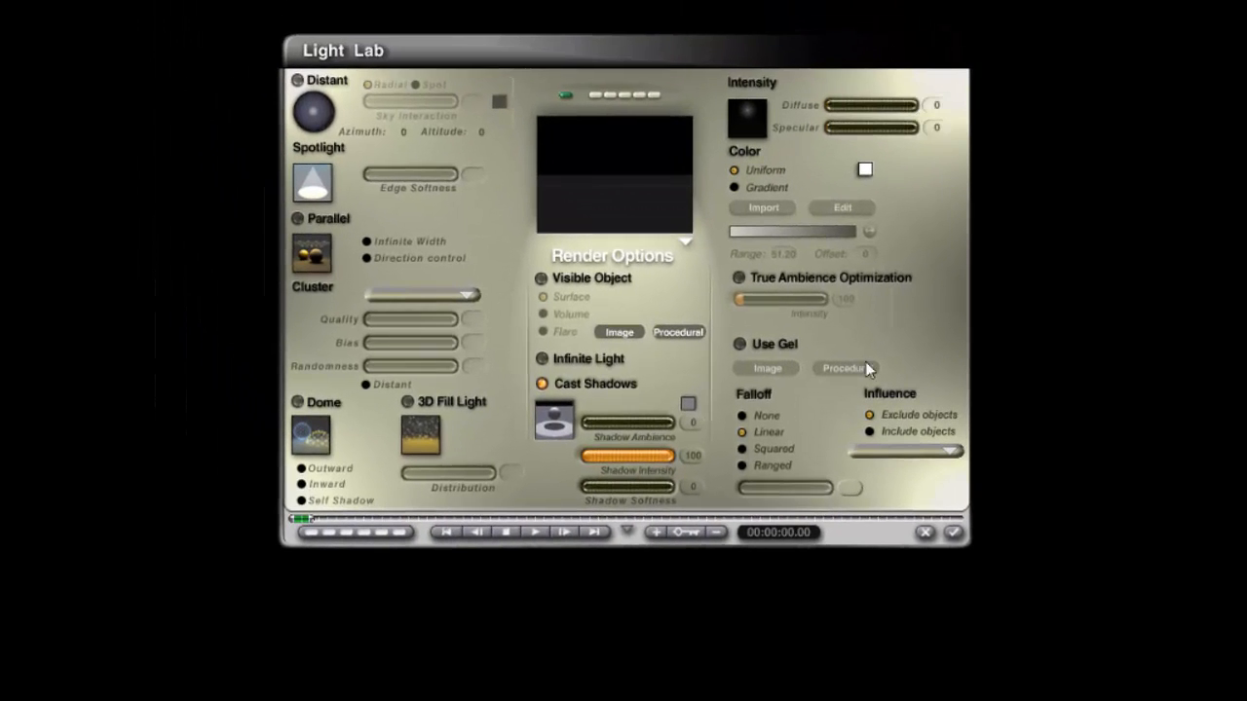
Step: Enable True Ambience Optimization and a procedural gel with 0 transparency for the light, then apply
left_click(738, 278)
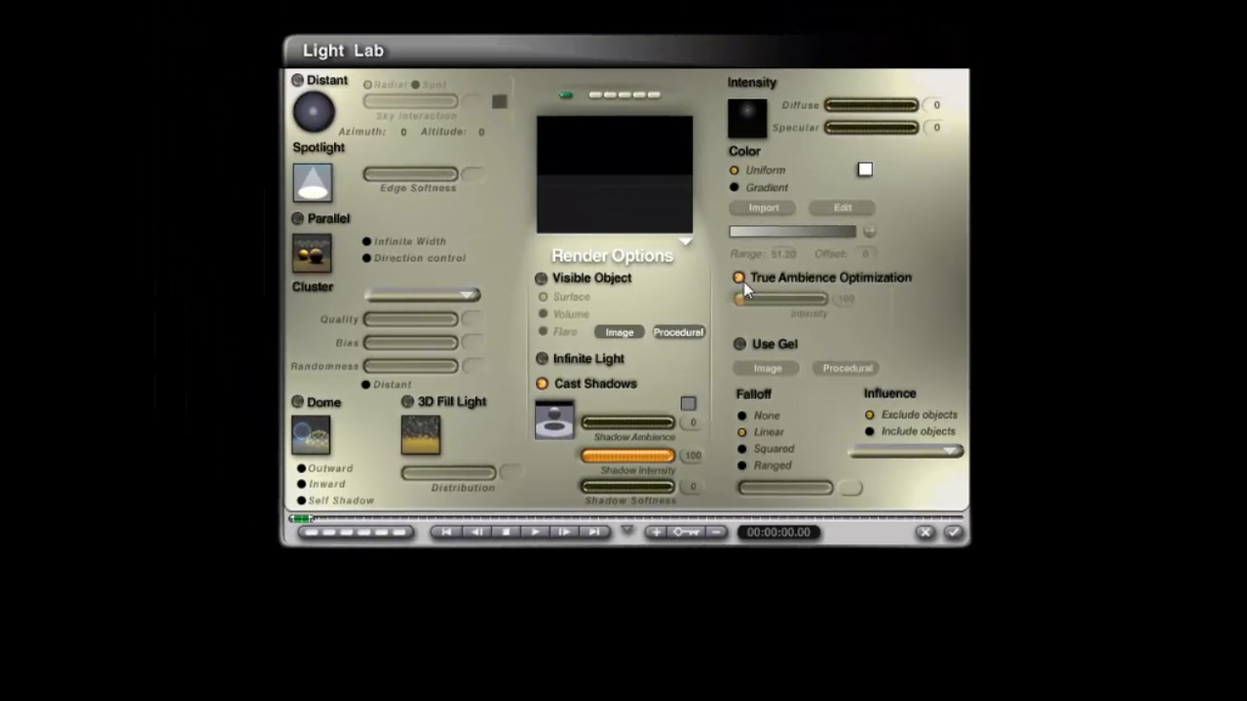
left_click(739, 344)
left_click(847, 368)
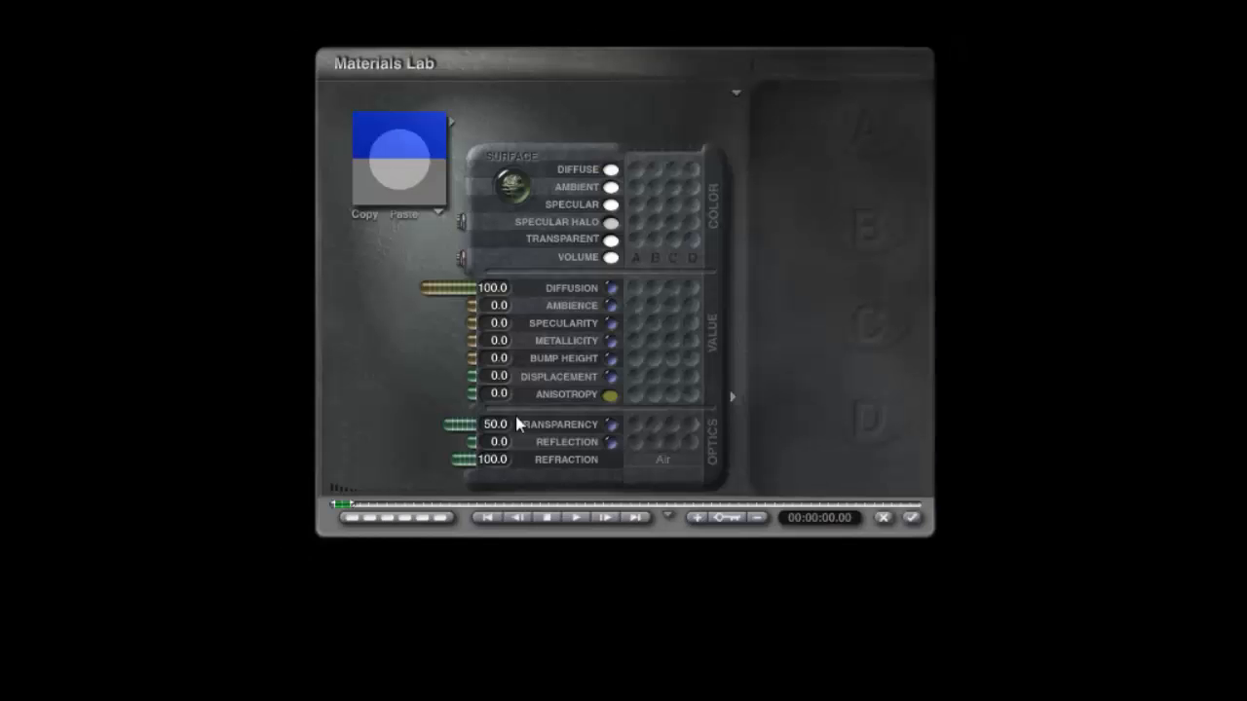
left_click(460, 259)
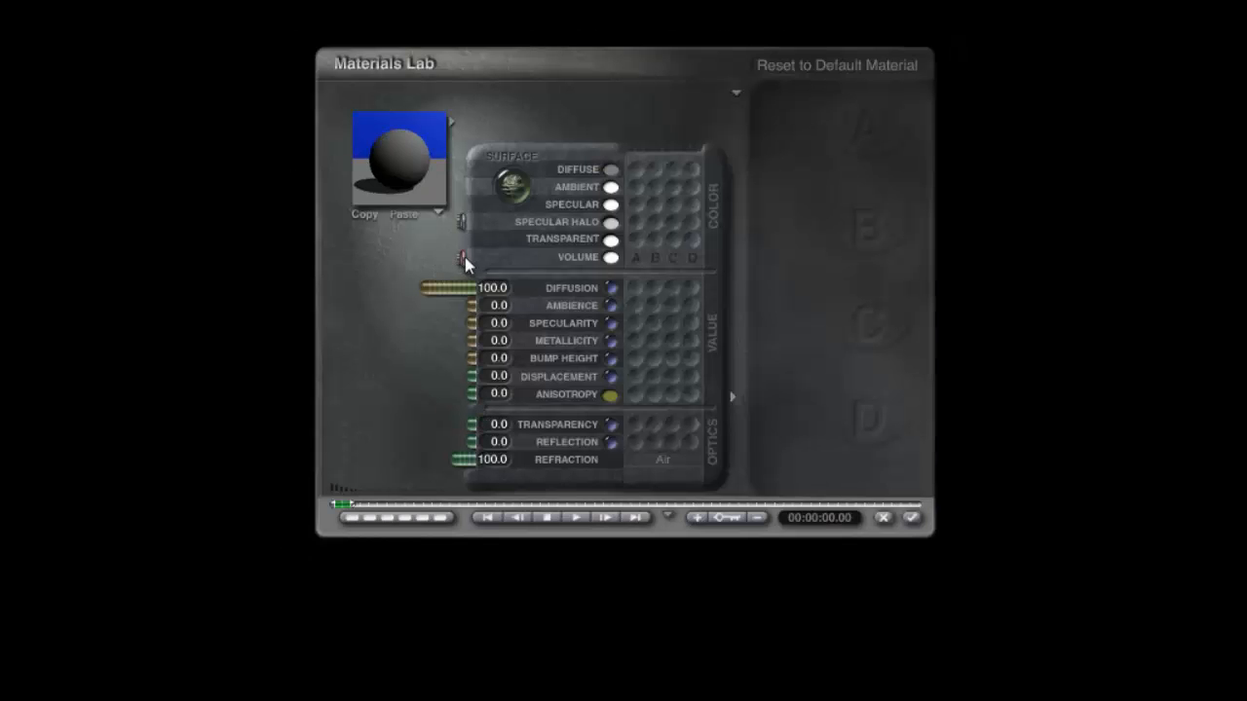
left_click(916, 517)
left_click(953, 522)
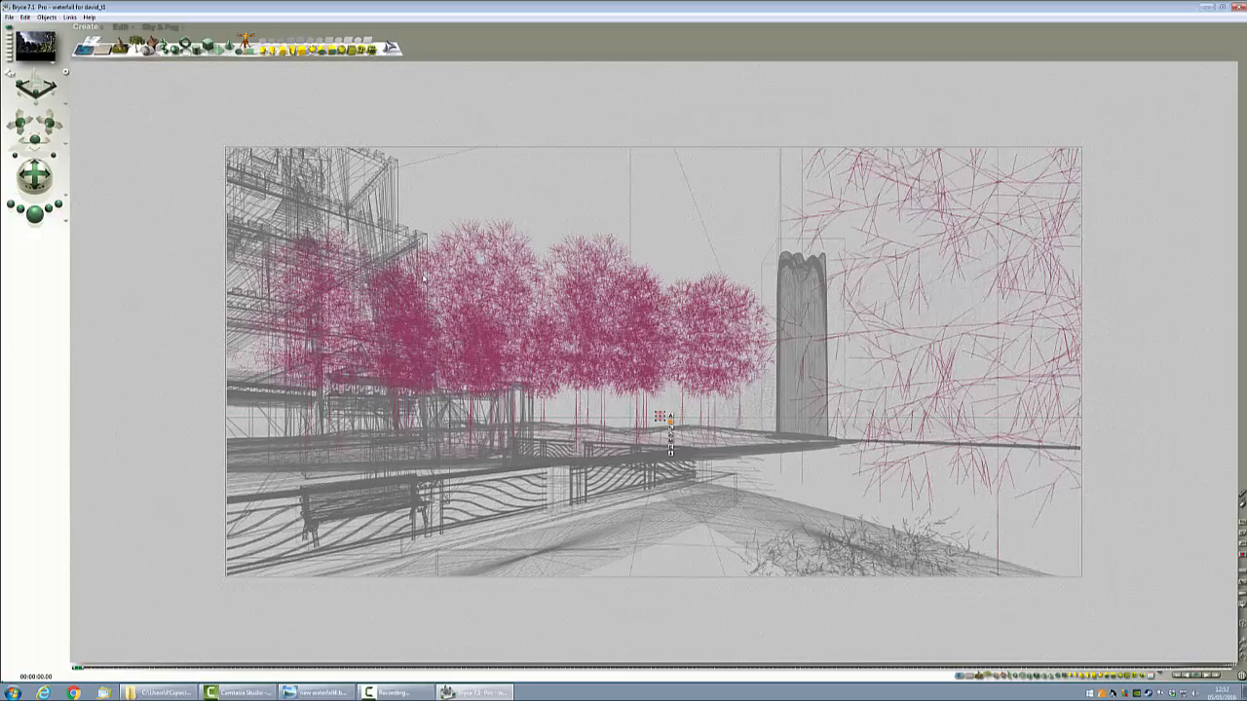
Step: Open the Sky Lab's IBL settings, enable Light From Inside and turn off Cast Shadows
left_click(118, 27)
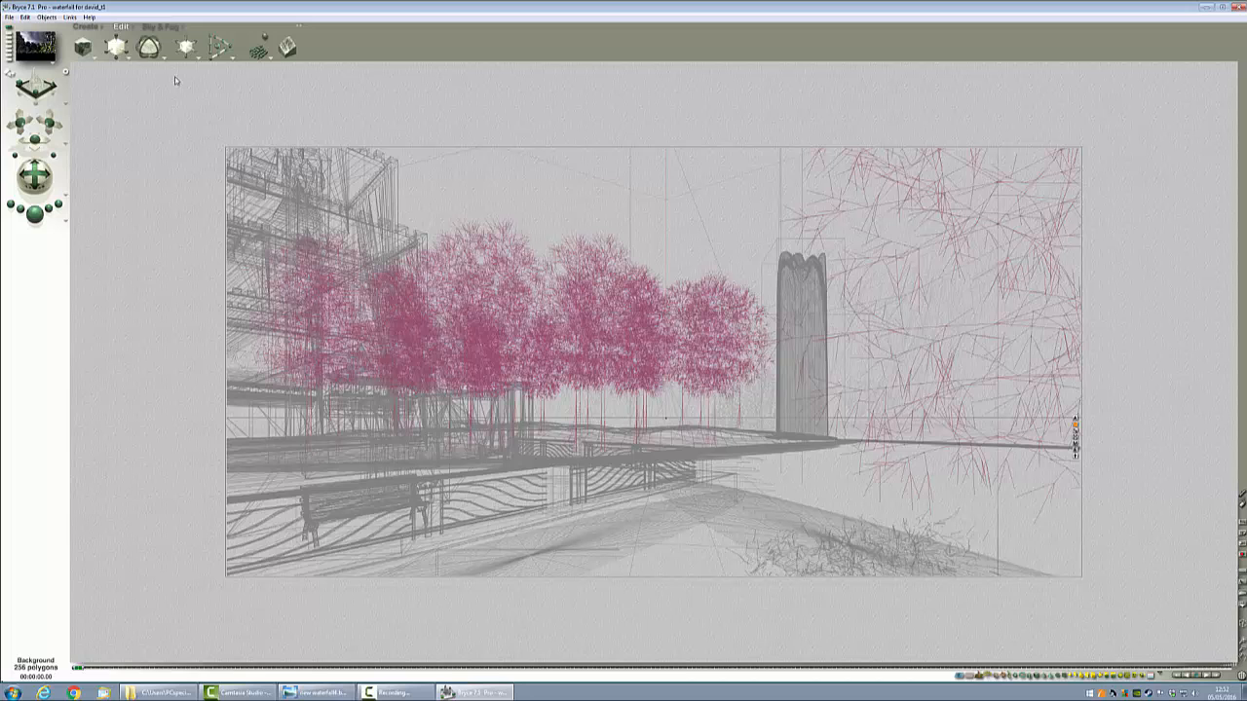
left_click(157, 28)
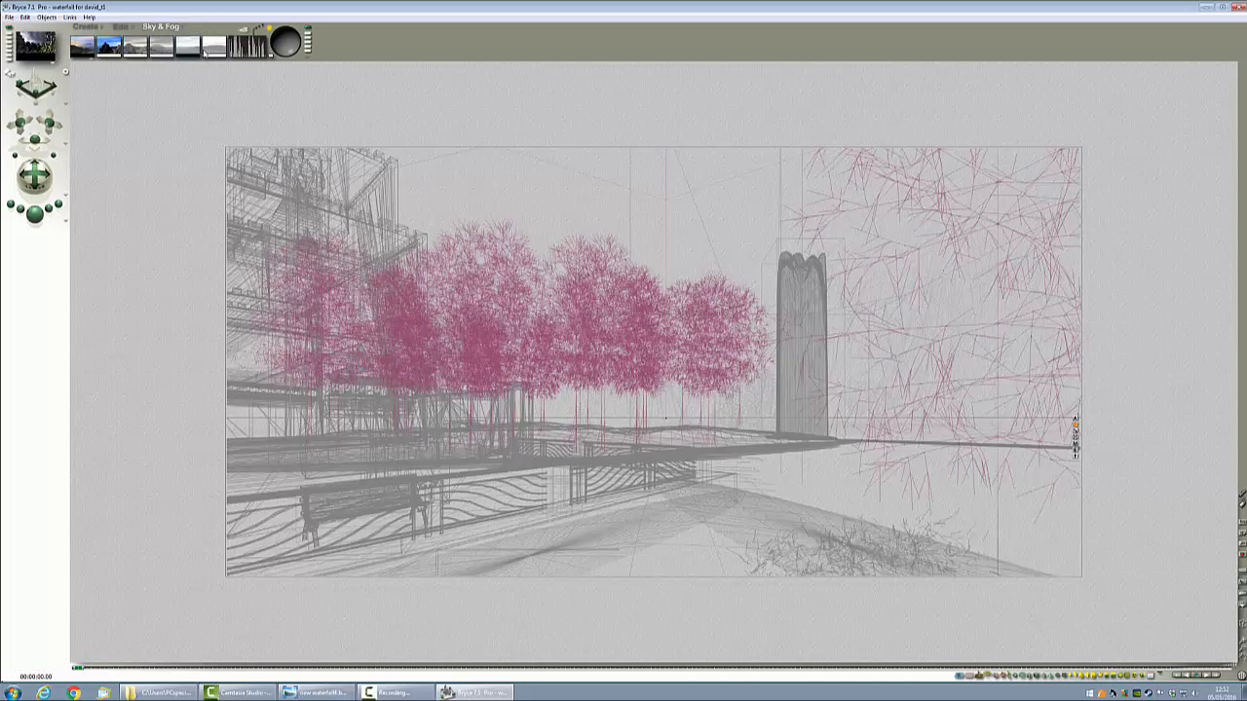
left_click(243, 30)
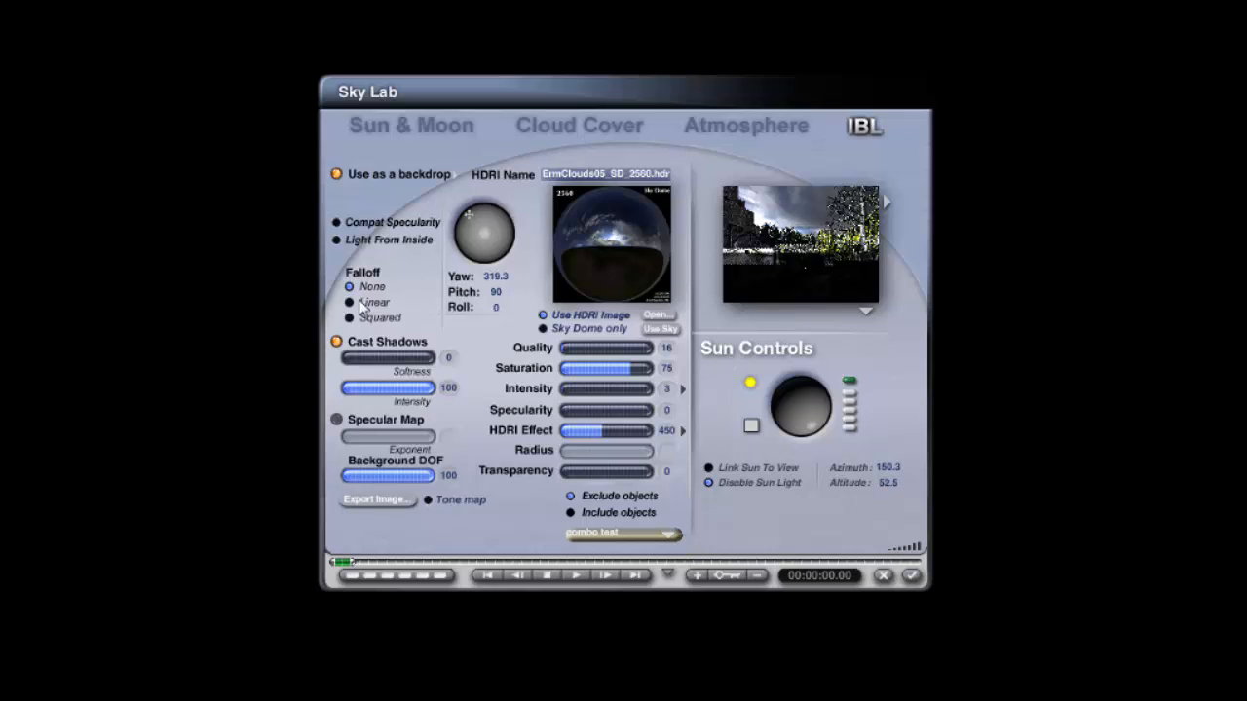
left_click(337, 240)
left_click(336, 341)
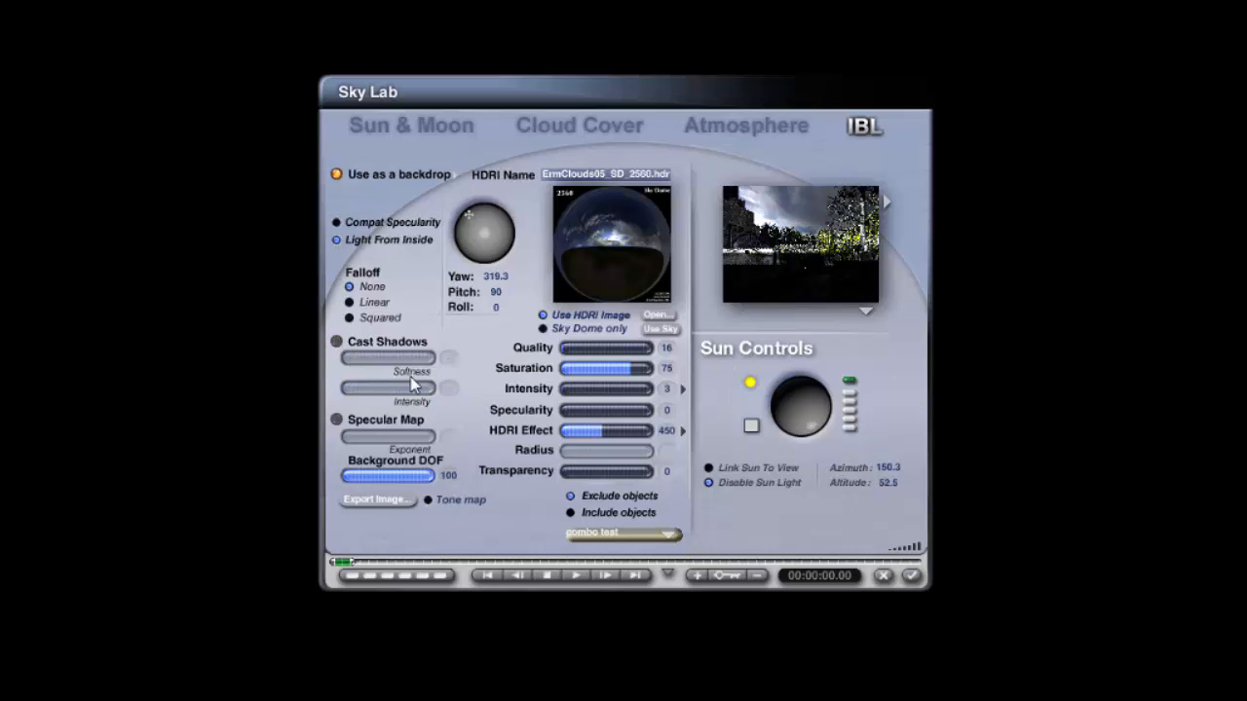
Step: Refresh the sky preview and set the IBL to include only the Background object
left_click(683, 430)
left_click(697, 462)
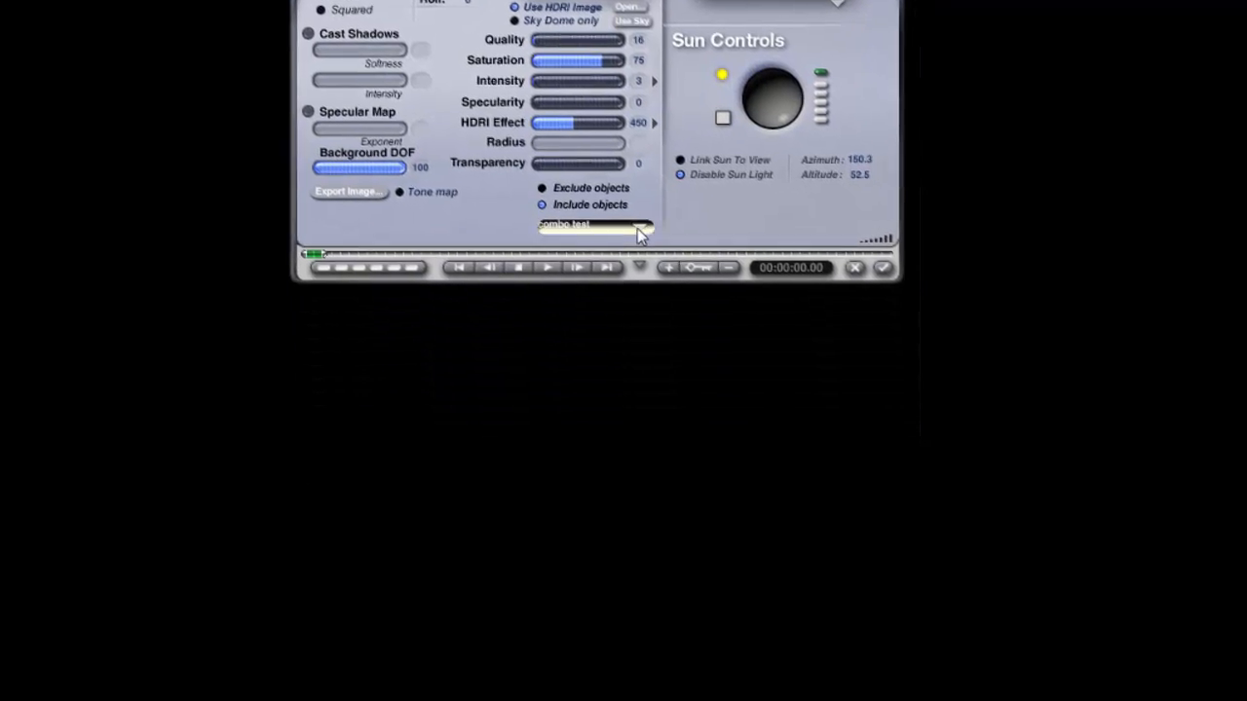
left_click(668, 534)
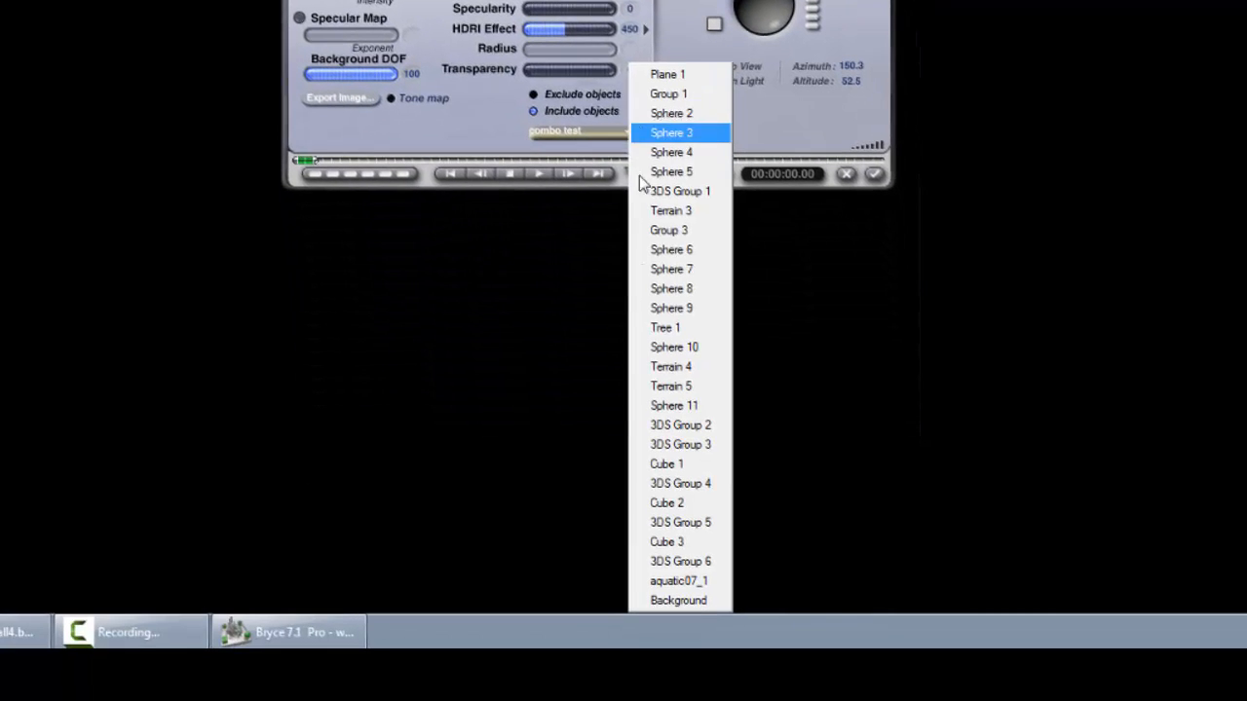
left_click(681, 598)
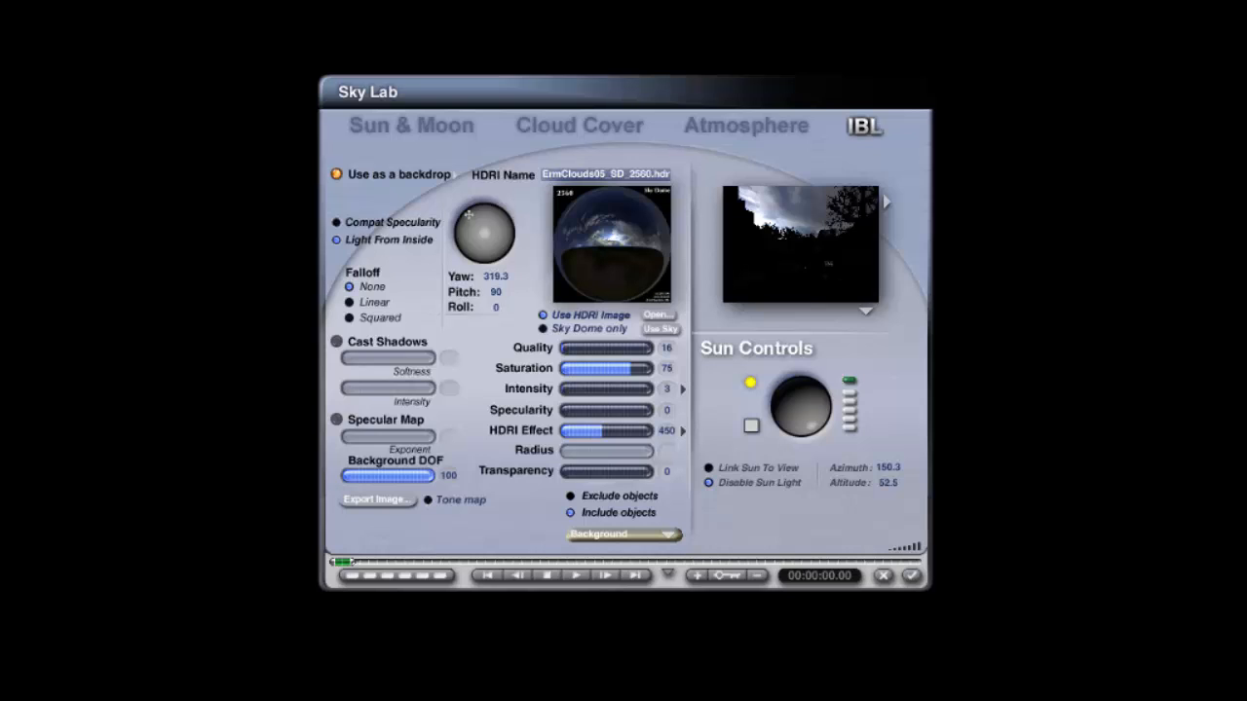
left_click(672, 535)
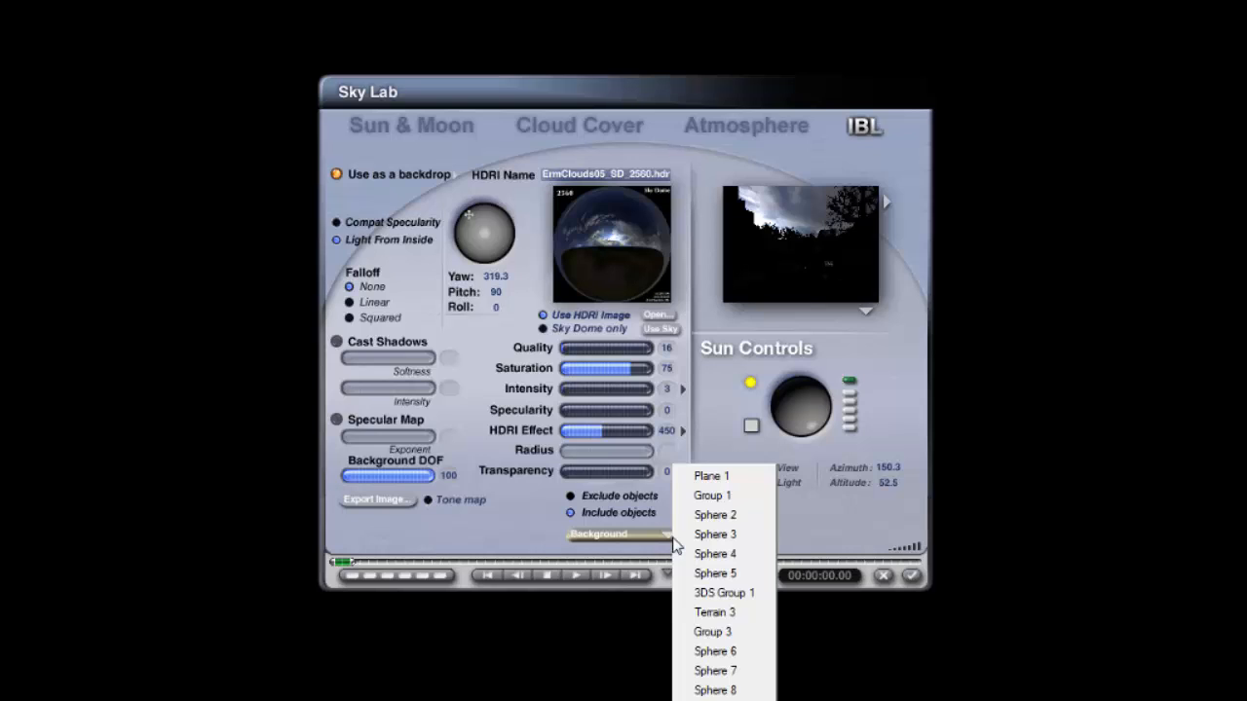
left_click(958, 503)
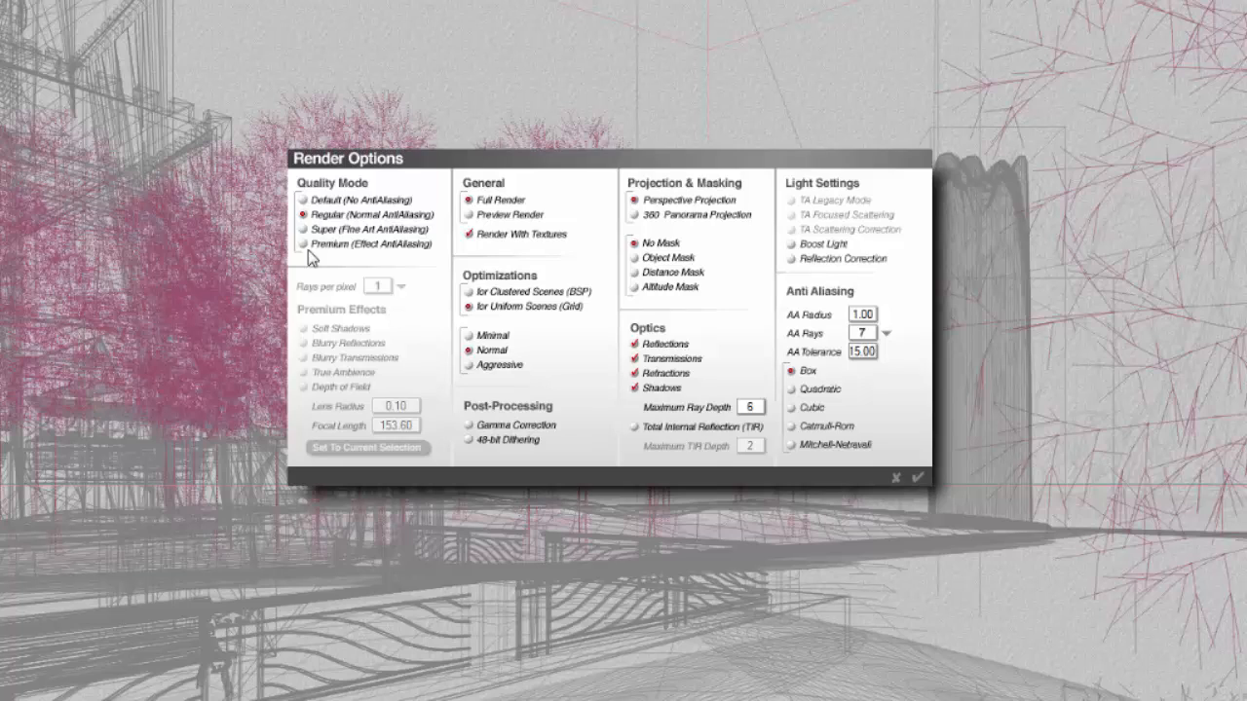
Step: Set Premium render quality with 4 rays per pixel, enabling Soft Shadows and True Ambience
left_click(306, 245)
left_click(304, 328)
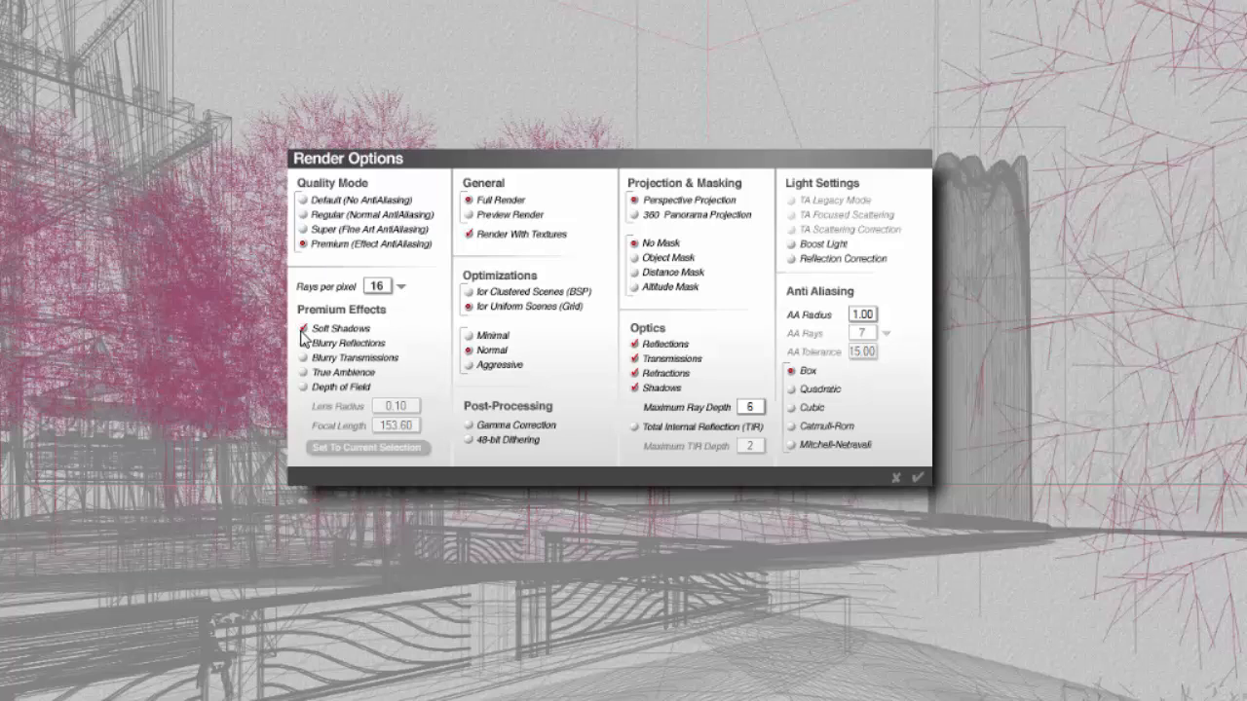
left_click(400, 286)
left_click(407, 300)
left_click(308, 374)
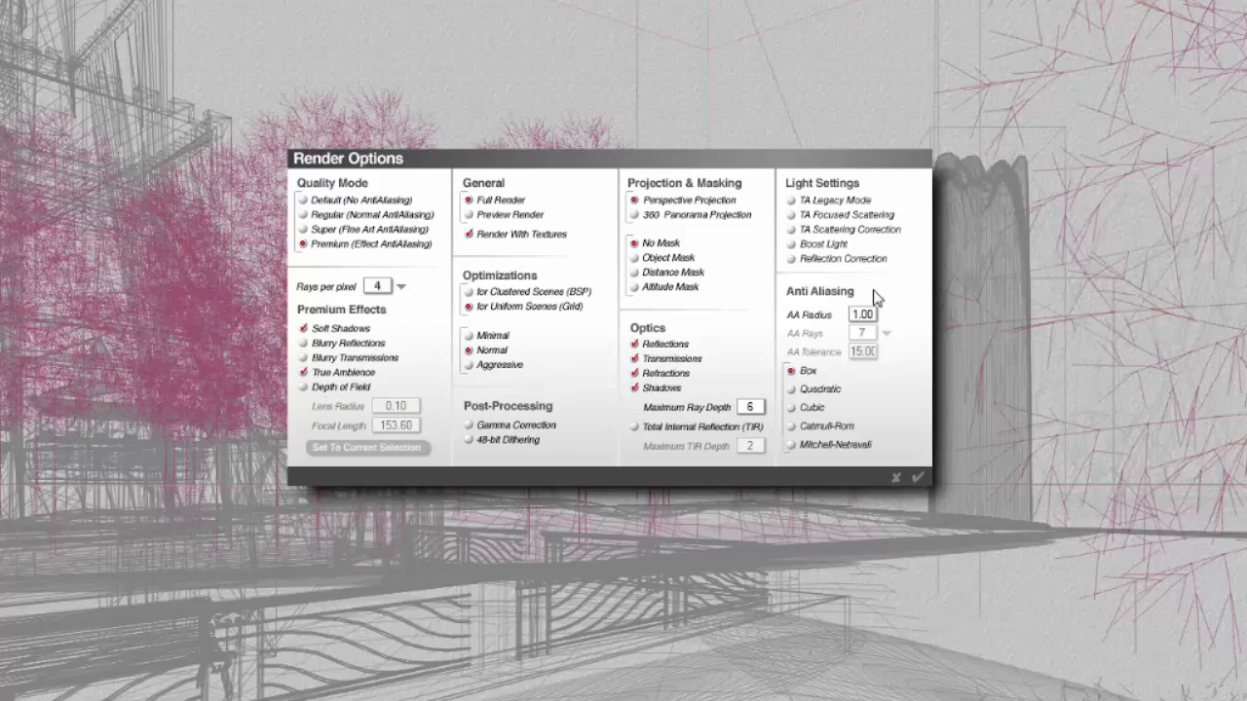
Step: Enable TA Scattering Correction, adjust the maximum ray depth and confirm the render options
left_click(794, 231)
left_click(752, 407)
left_click(917, 479)
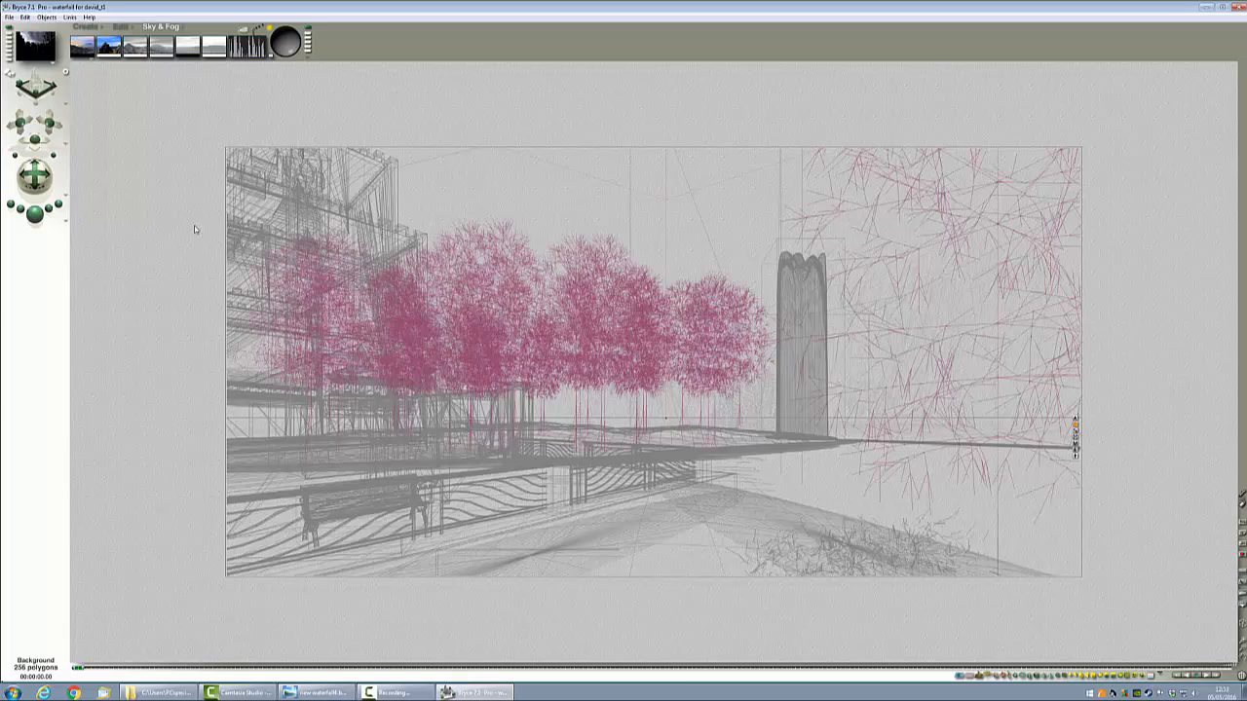
Step: Open the Sky Lab's Sun & Moon settings and close the dialog
left_click(243, 30)
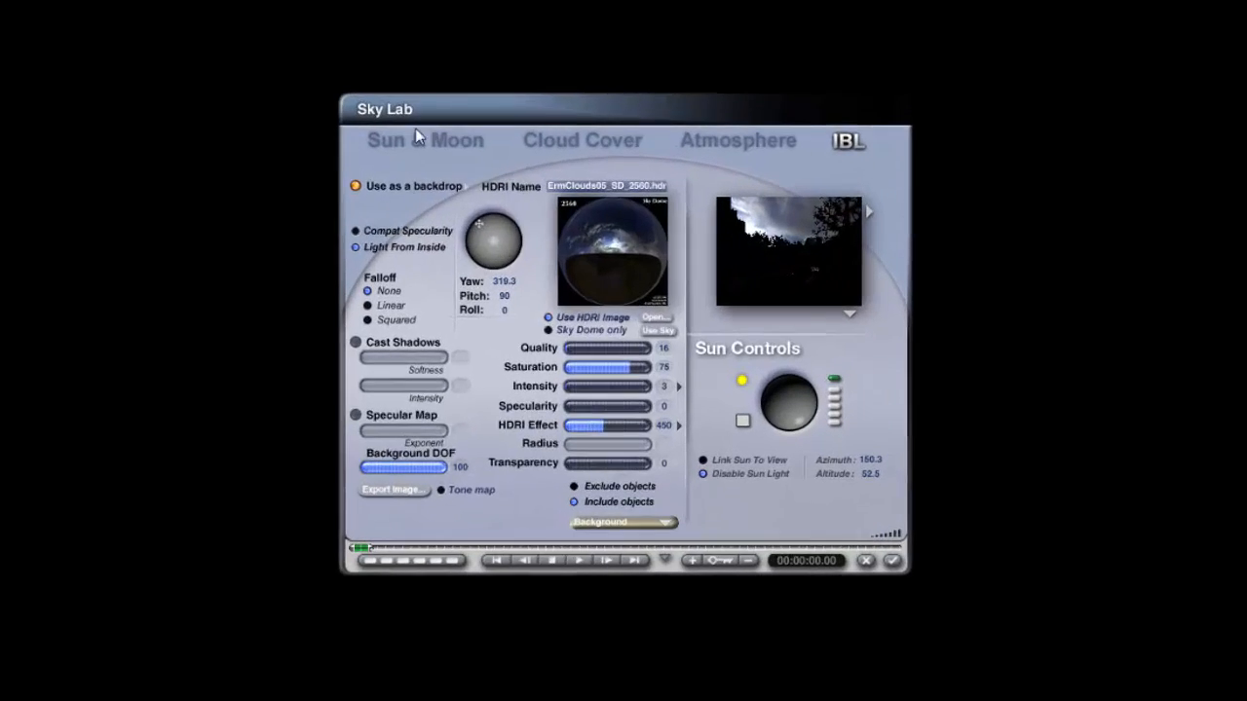
left_click(415, 132)
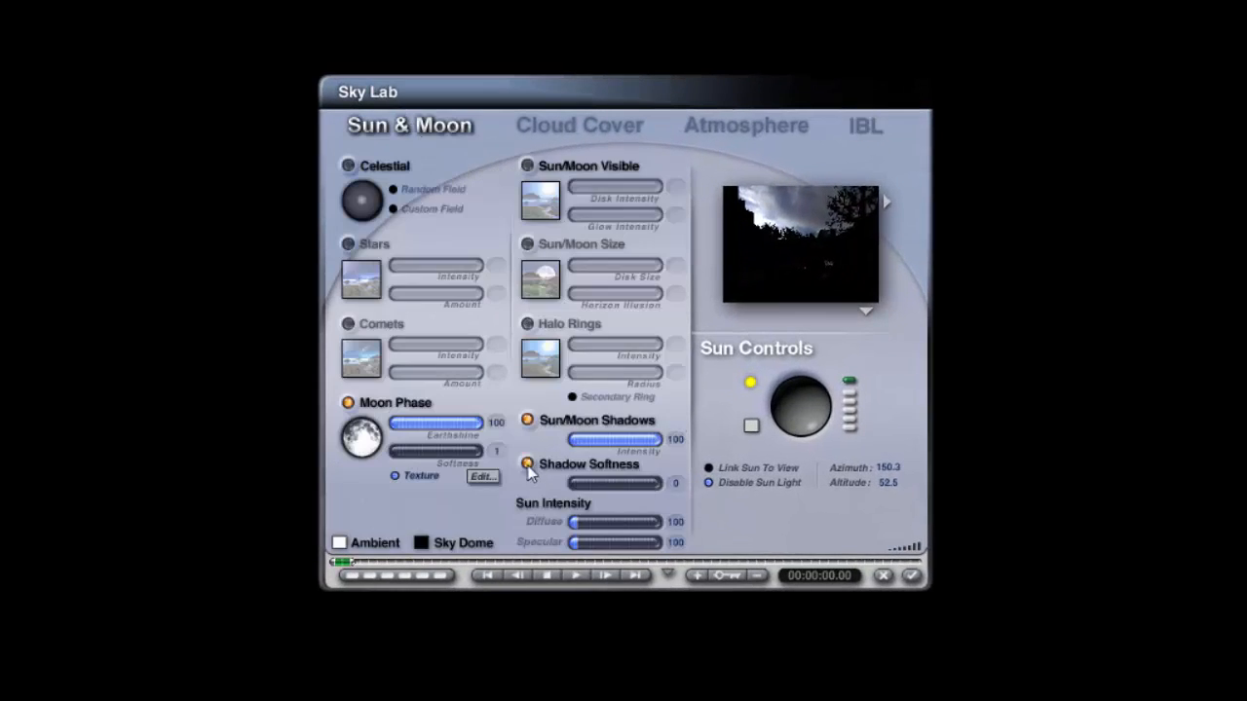
key("Return")
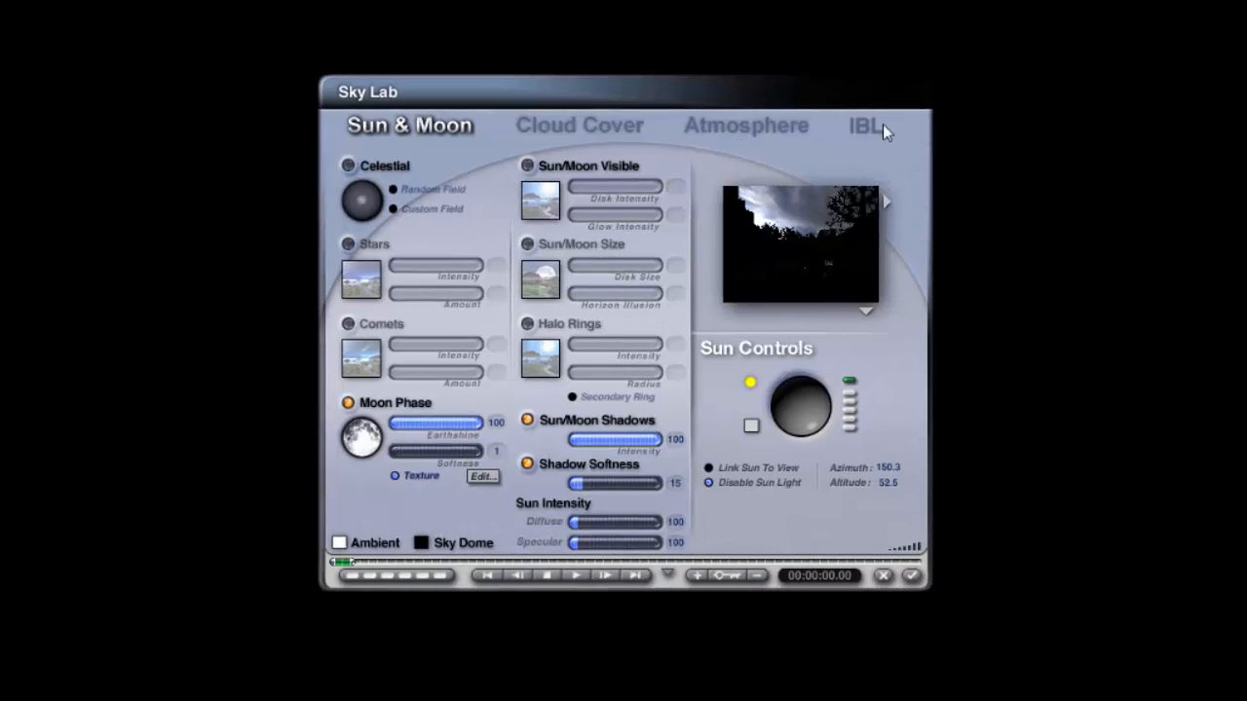
Step: Rotate the sun to about azimuth 317 and altitude 37, then switch to the Sun & Moon settings
left_click(867, 127)
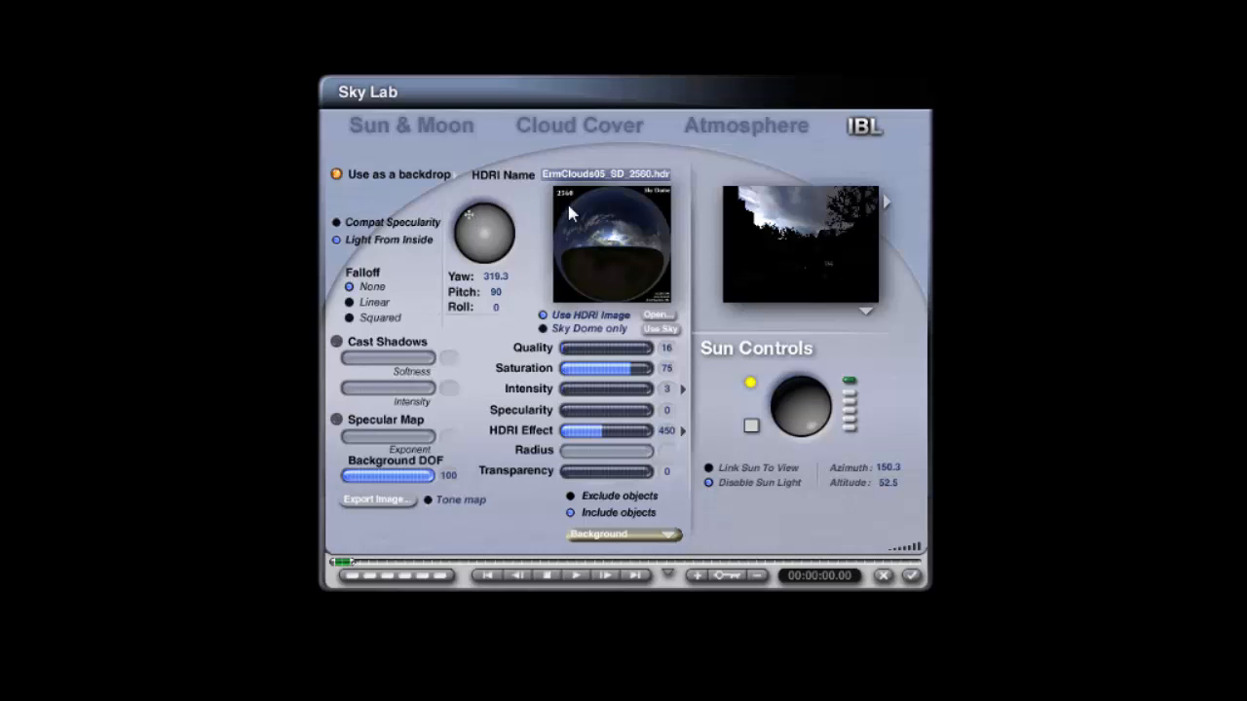
left_click_drag(825, 422, 786, 391)
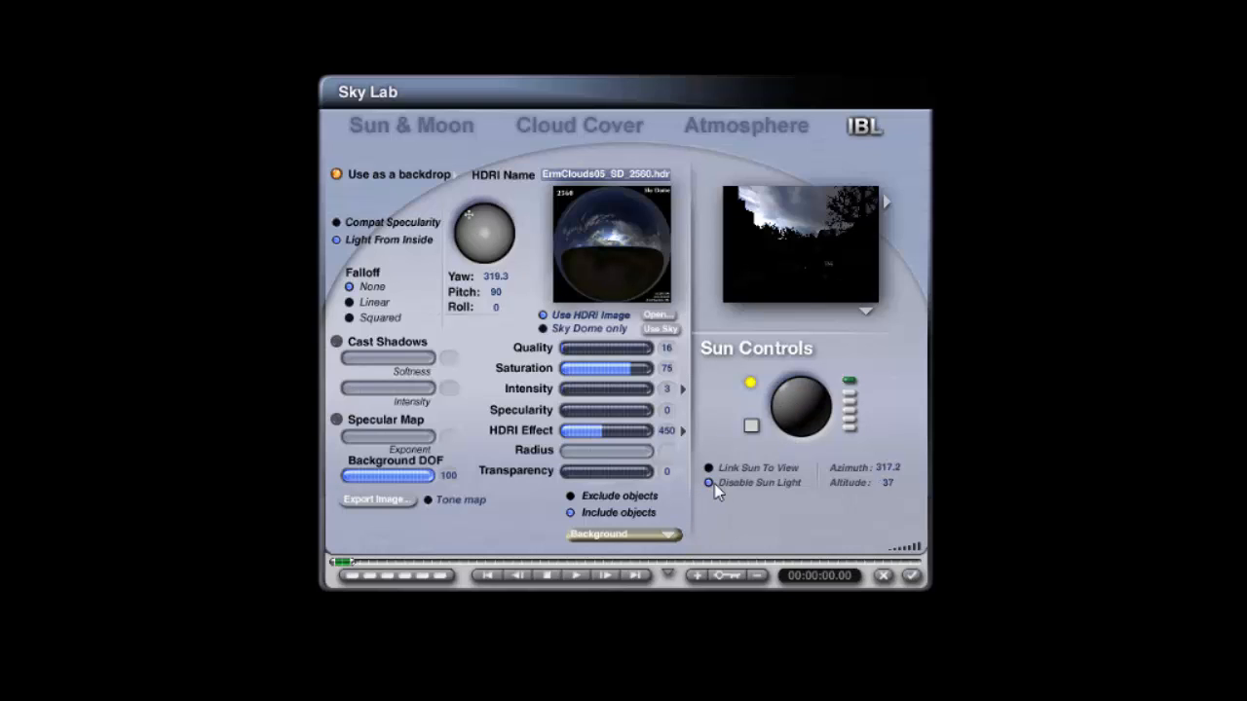
left_click(380, 128)
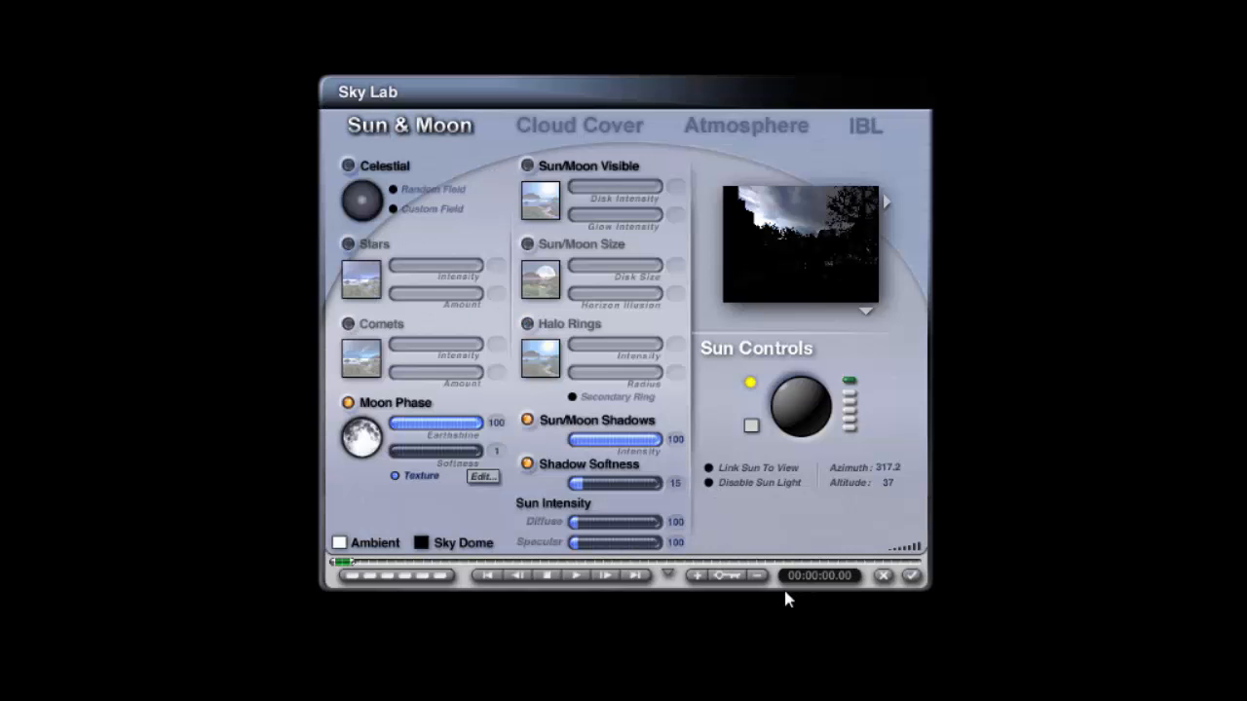
Step: Set the sun's diffuse intensity to 450 and its specular intensity to 0
left_click(676, 522)
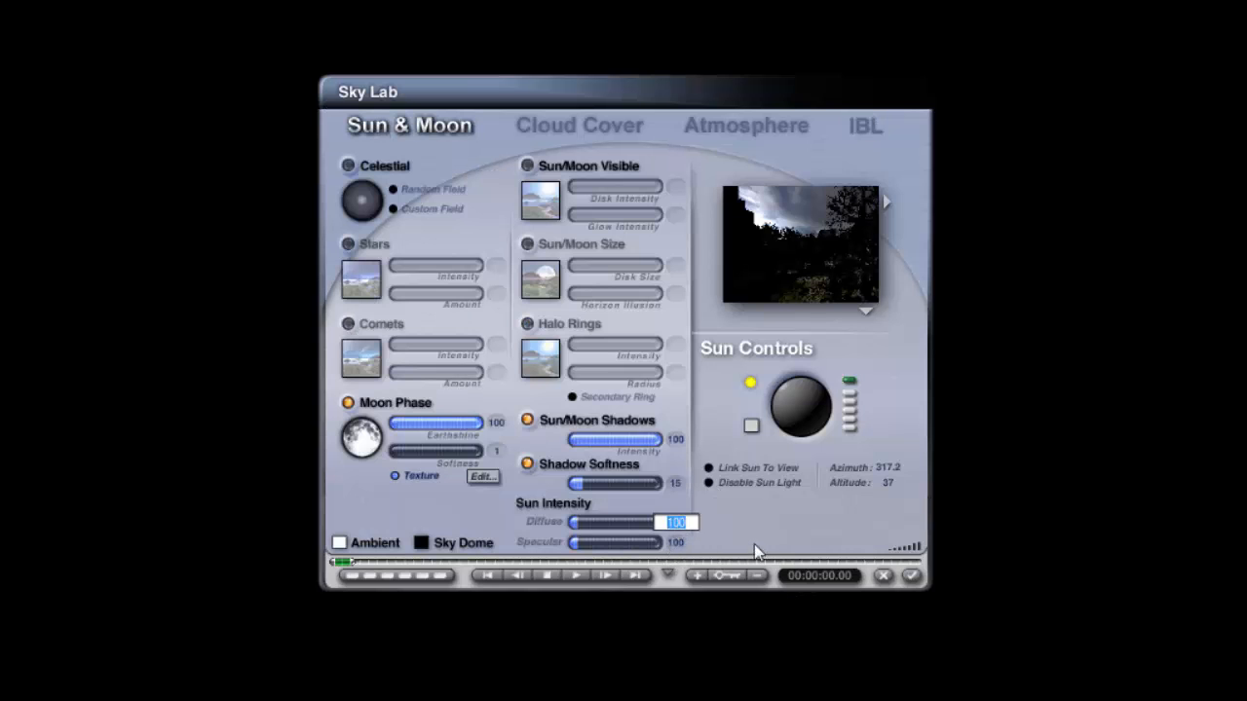
type("450")
key("Return")
left_click(675, 543)
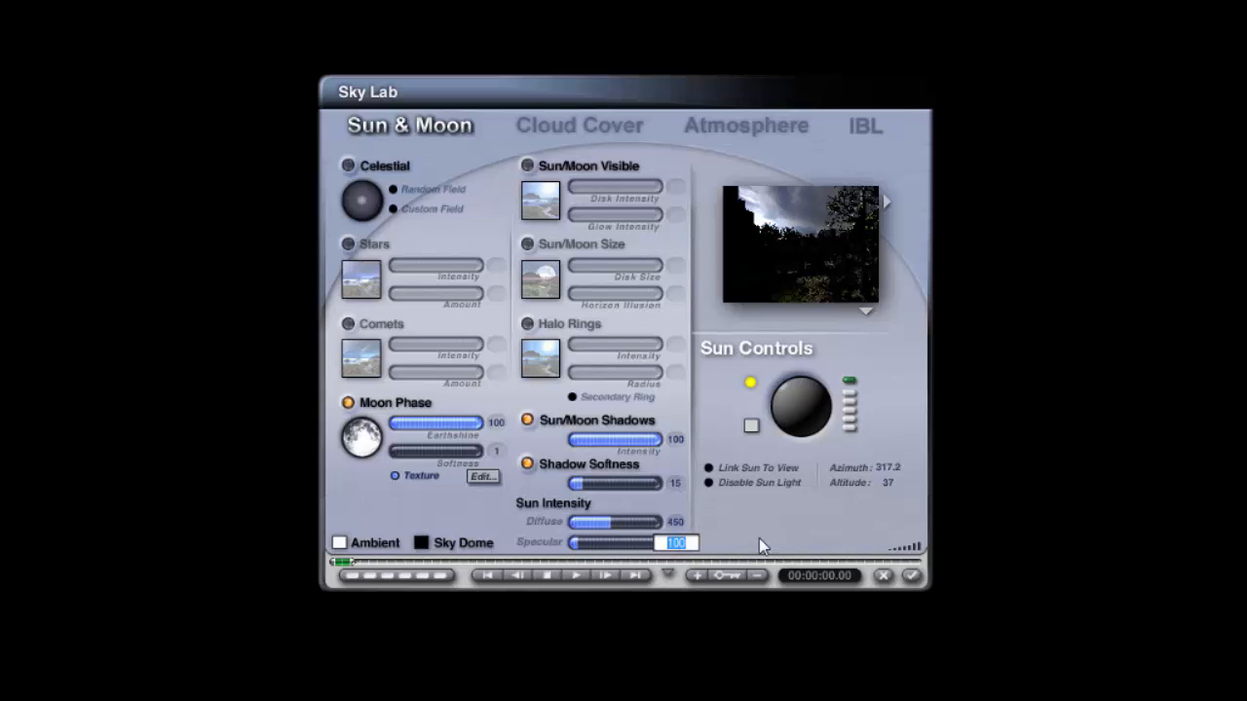
type("0")
key("Return")
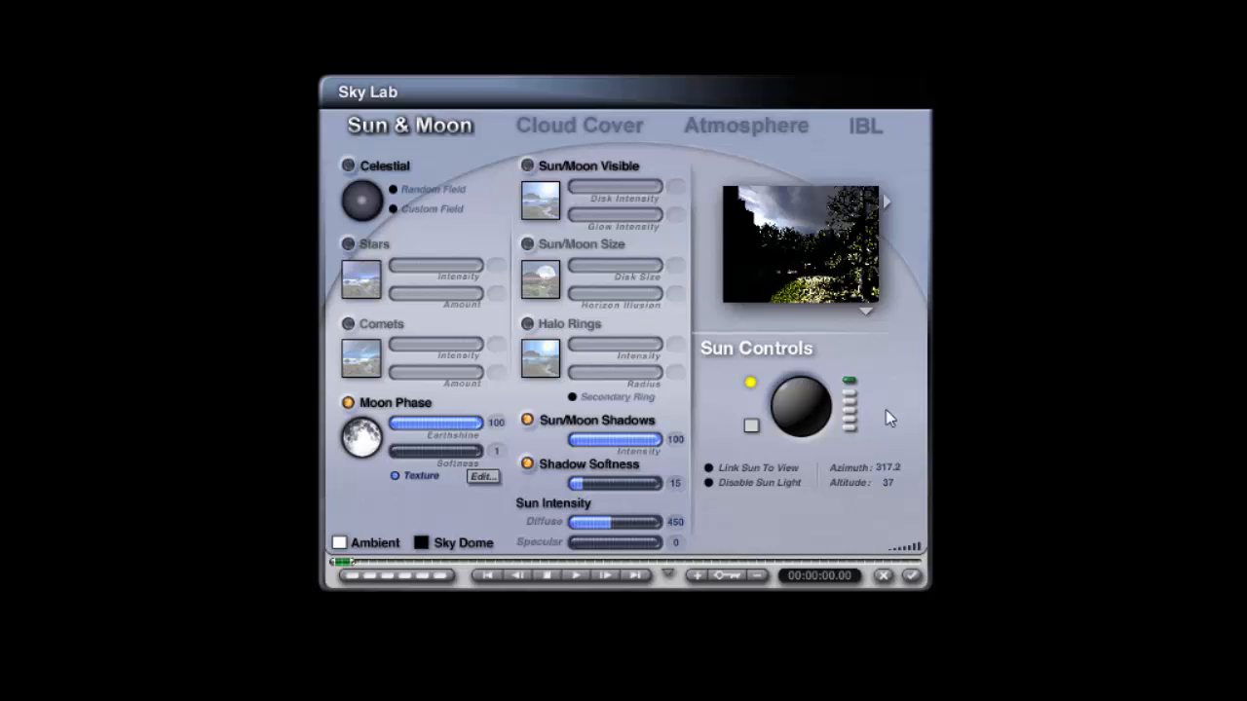
Step: Rotate the sun slightly to about azimuth 313 and altitude 34, and switch to the IBL settings
left_click_drag(797, 398, 811, 392)
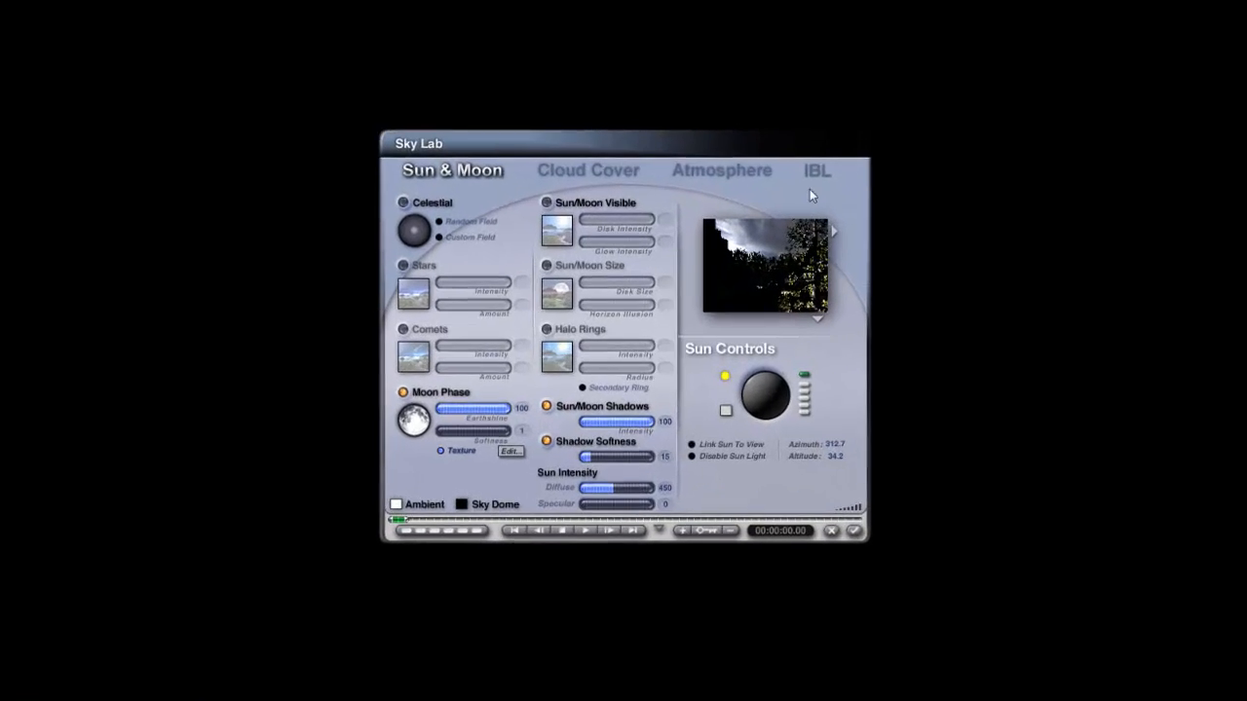
left_click(685, 388)
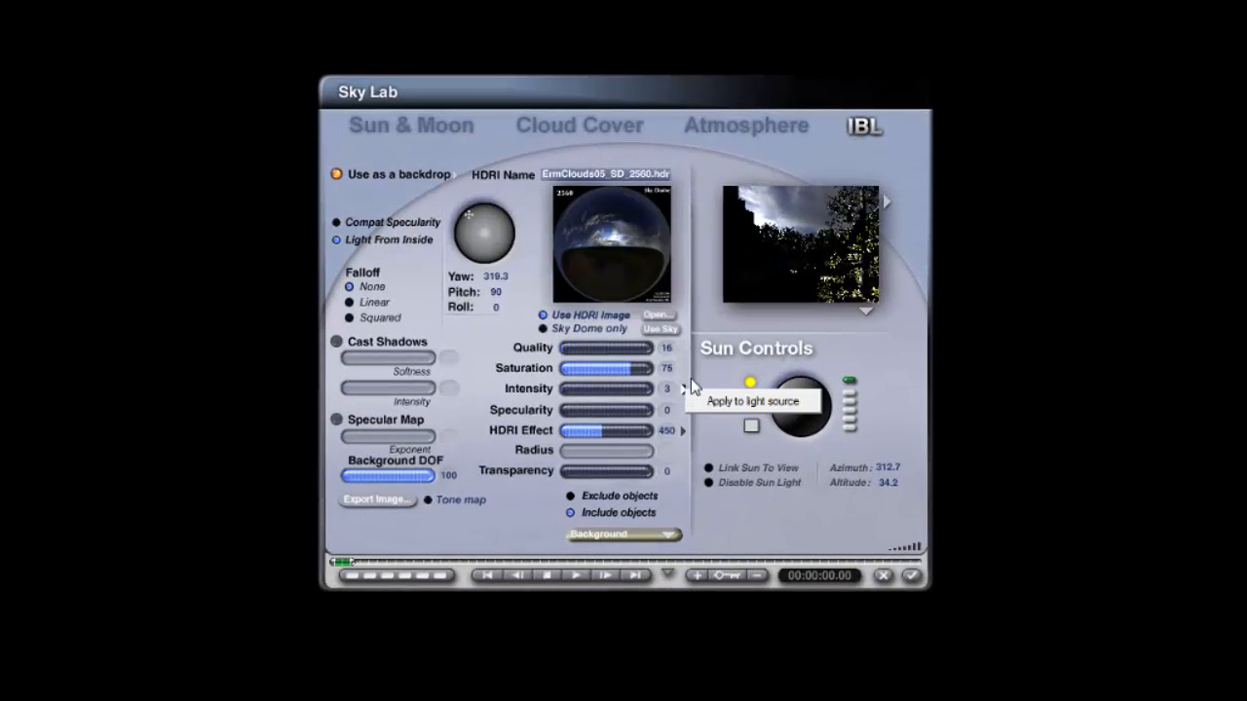
Step: Set the HDRI saturation to 100 and the HDRI Effect to 750, then confirm the Sky Lab
left_click(704, 359)
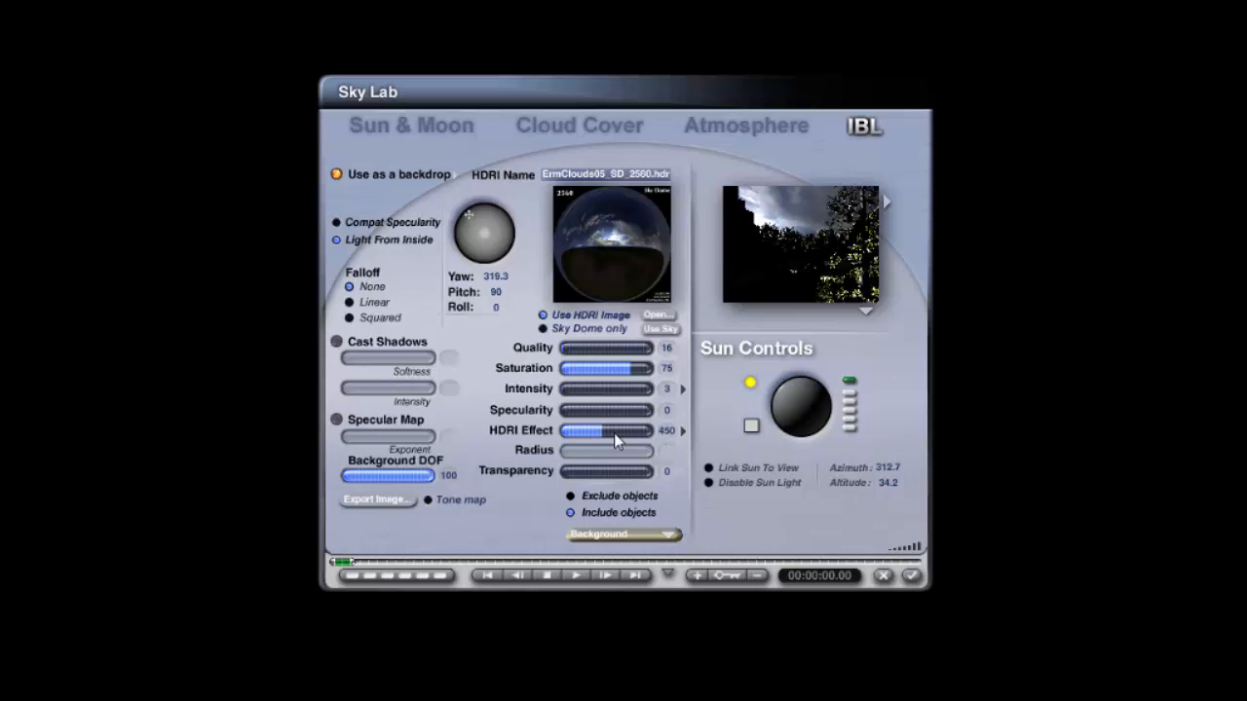
left_click_drag(612, 431, 624, 431)
type("750")
key("Return")
left_click(912, 576)
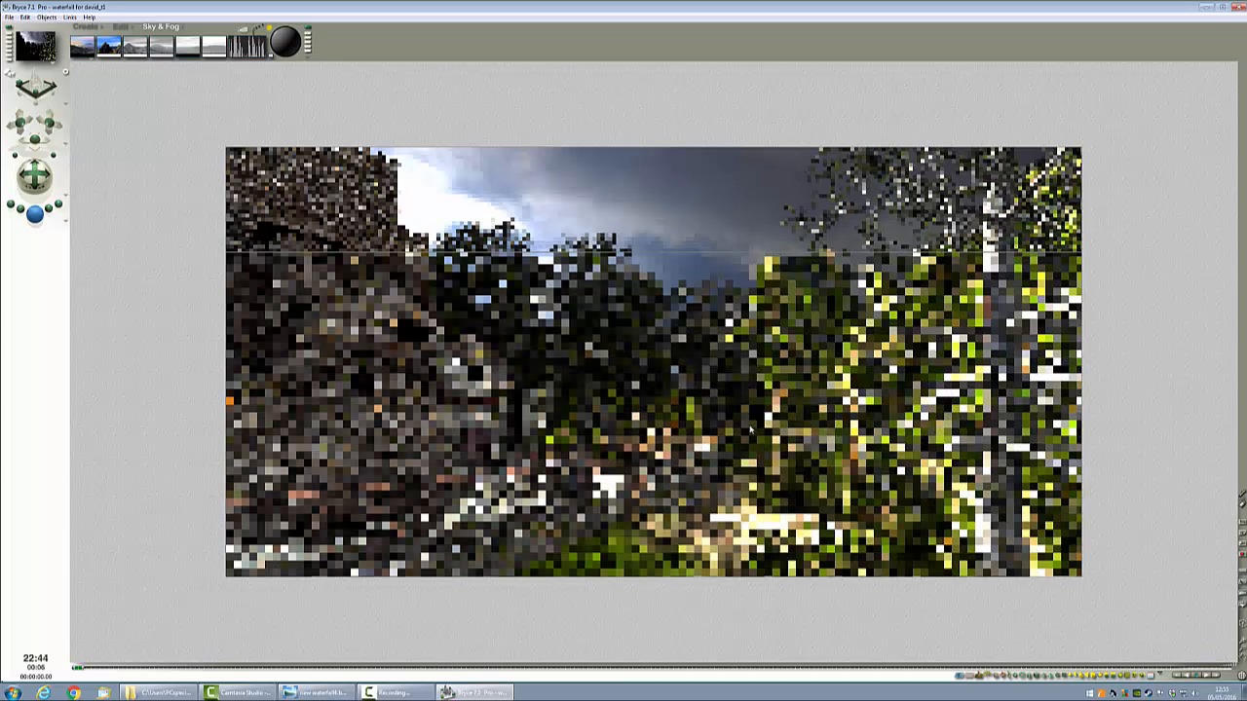
Step: Render small test regions on the left side of the scene to check the lighting
left_click(369, 304)
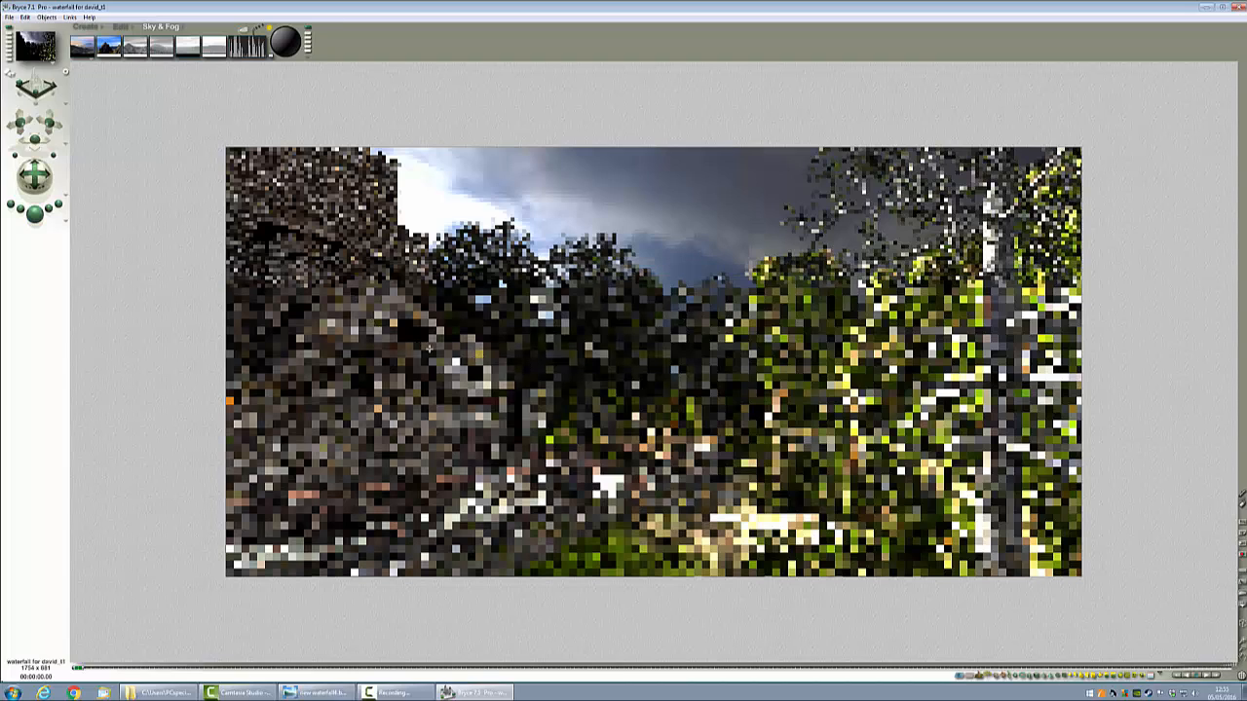
left_click_drag(369, 302, 429, 349)
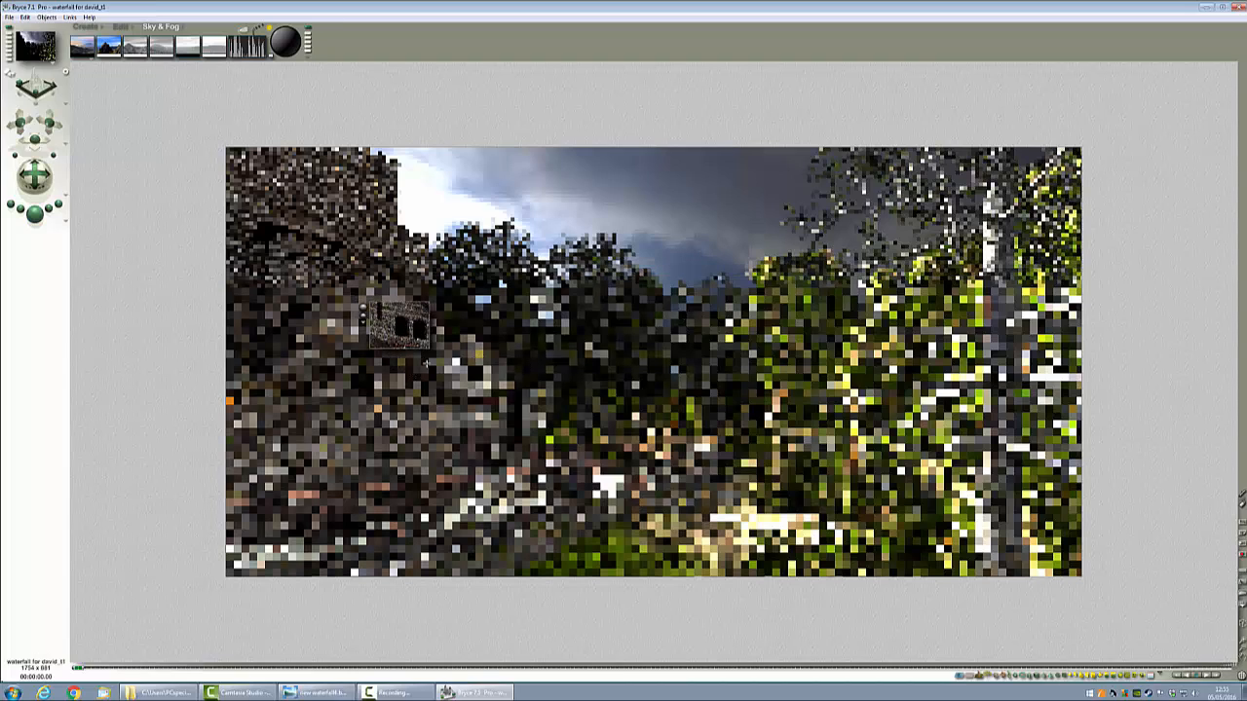
left_click_drag(407, 269, 486, 339)
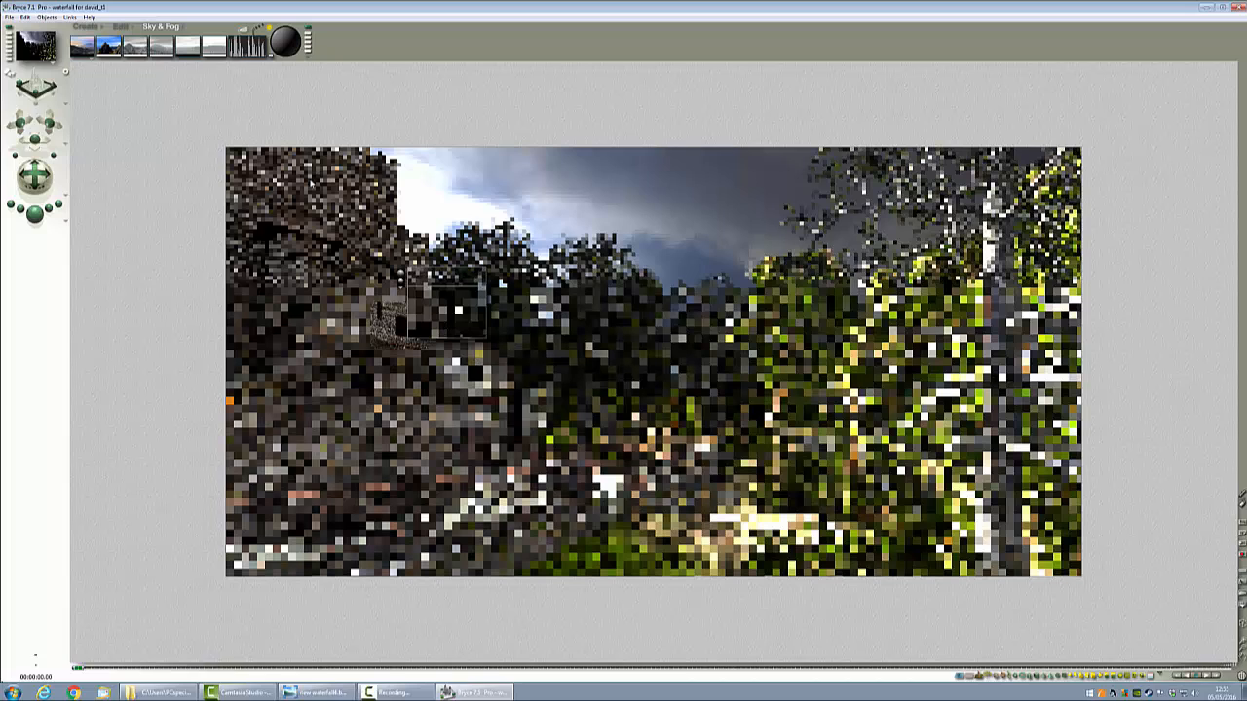
Step: Reopen the Sky Lab to review the IBL settings, close it and re-render the scene
left_click(243, 30)
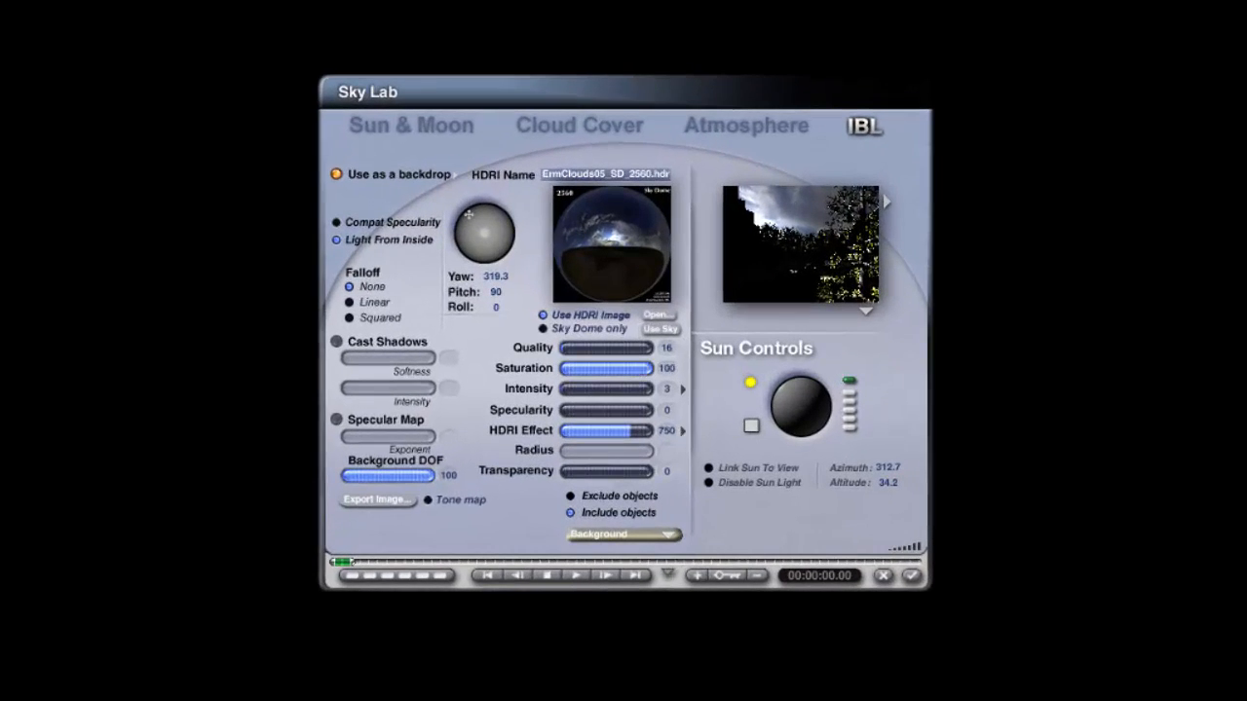
left_click(912, 575)
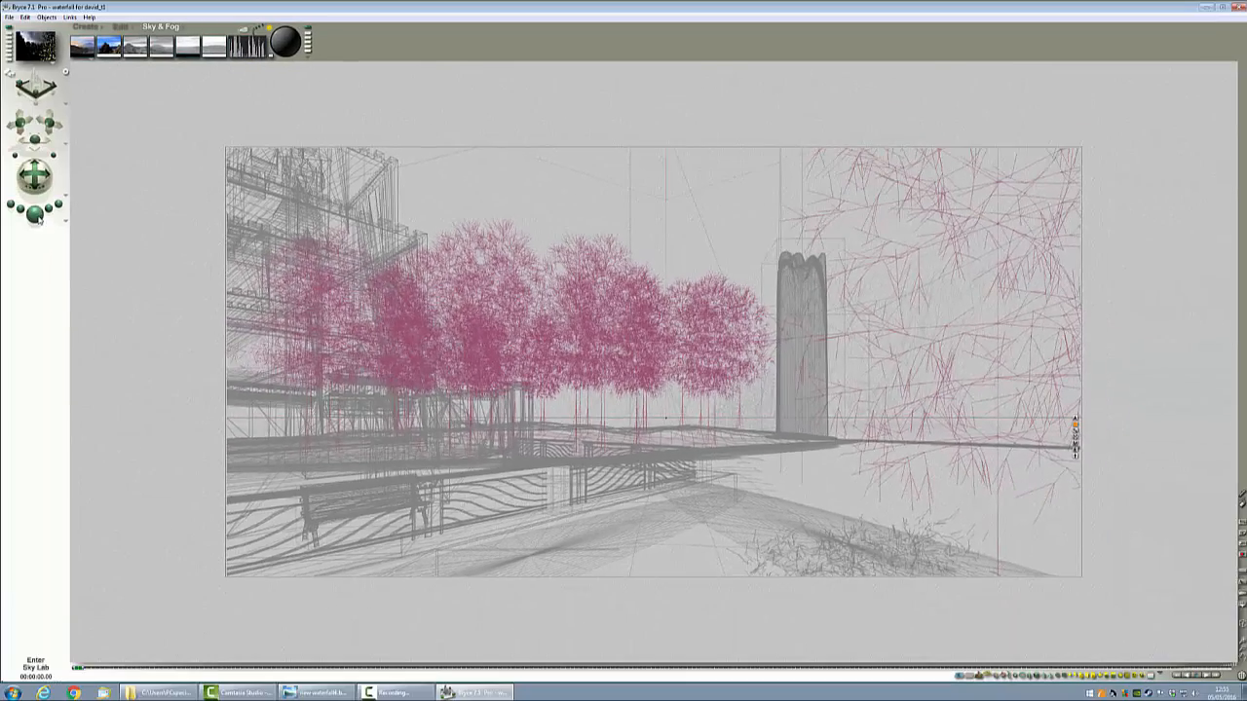
left_click(35, 216)
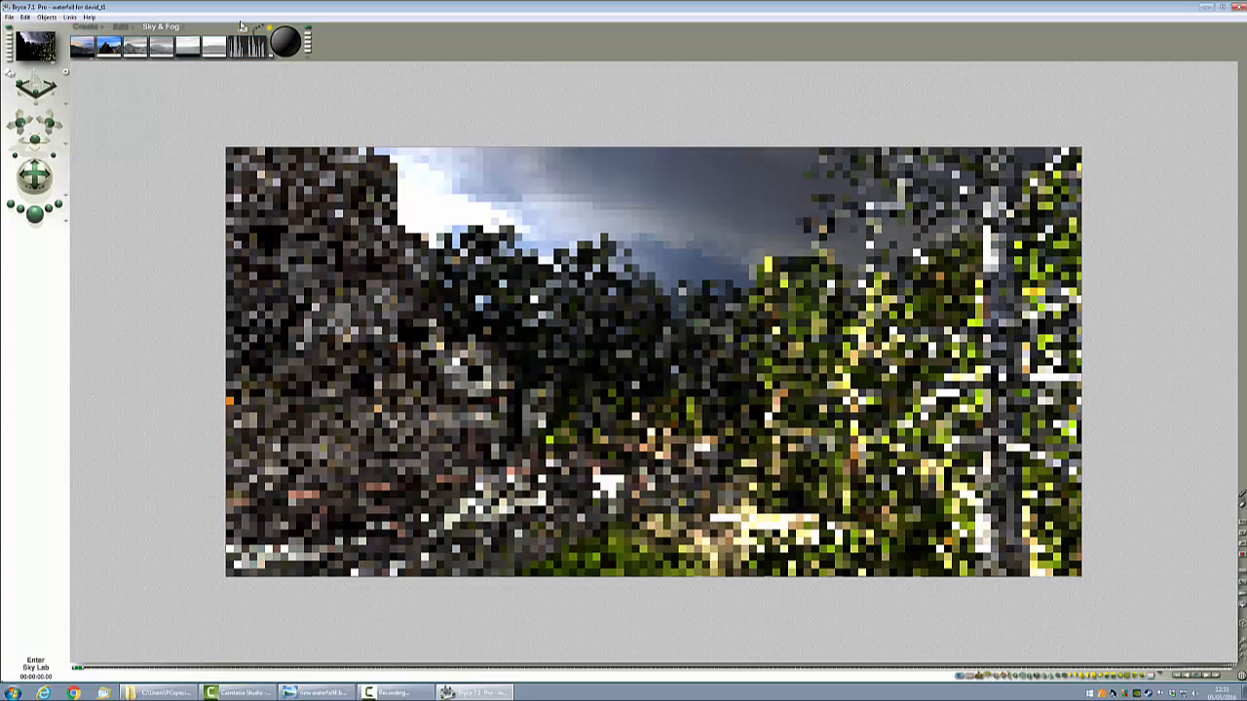
Step: Select the background object, shift its diffuse colour towards blue in the Materials Lab, and render the scene
left_click(830, 381)
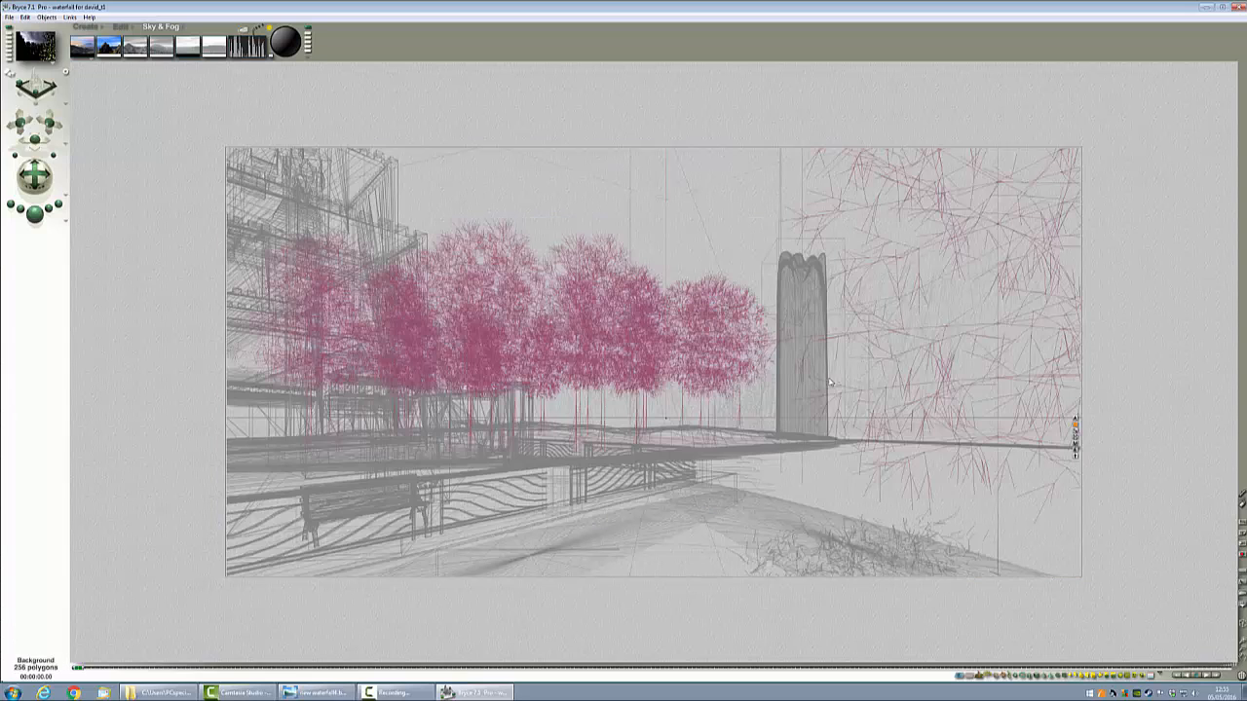
left_click(1075, 446)
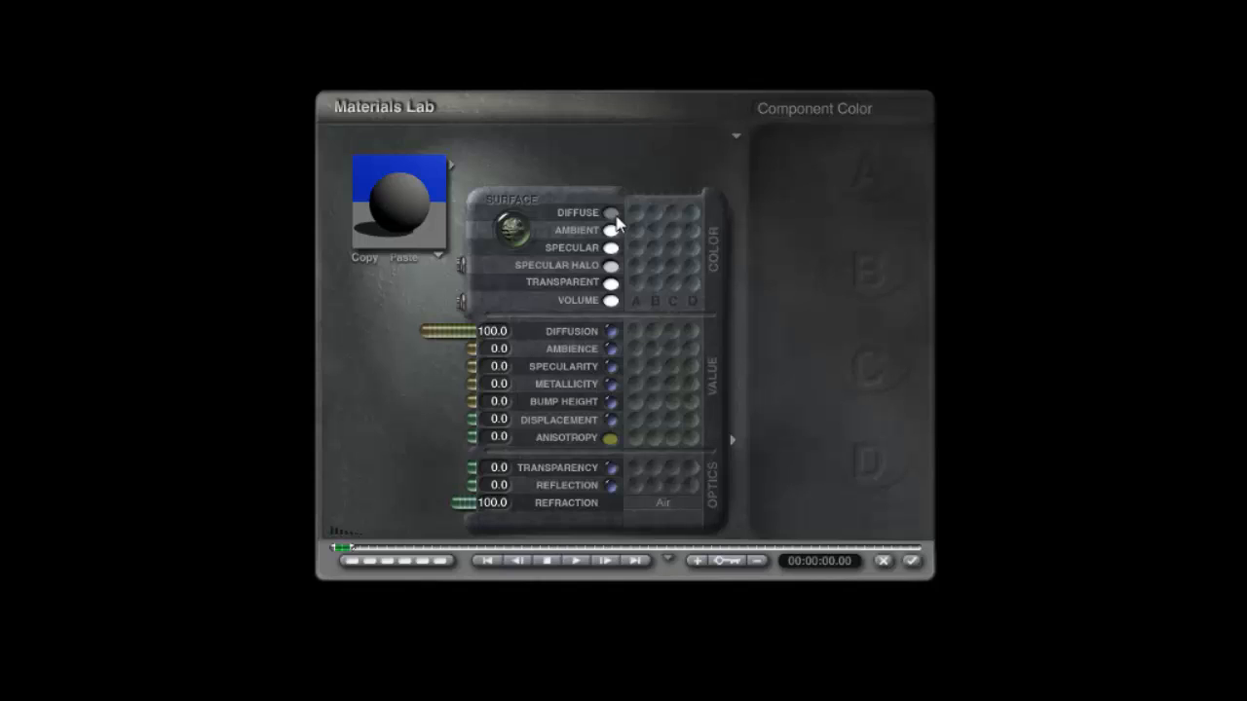
left_click(609, 214)
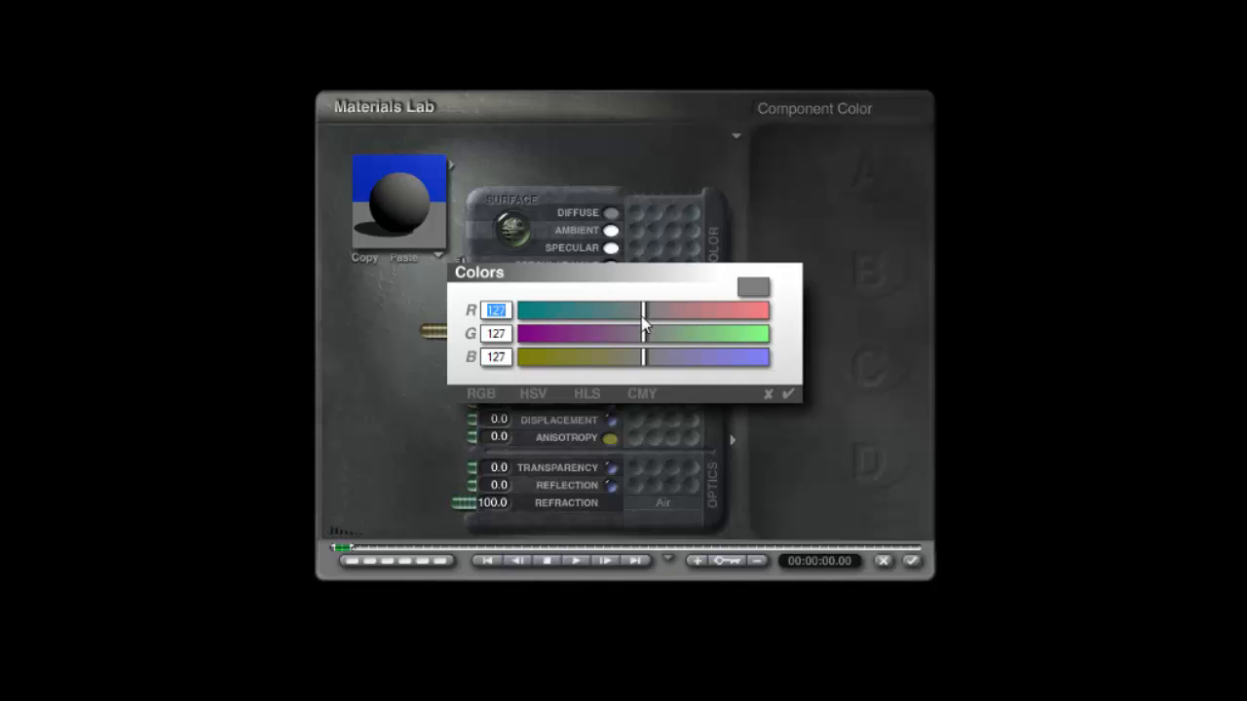
left_click_drag(643, 312, 623, 310)
left_click_drag(645, 356, 680, 358)
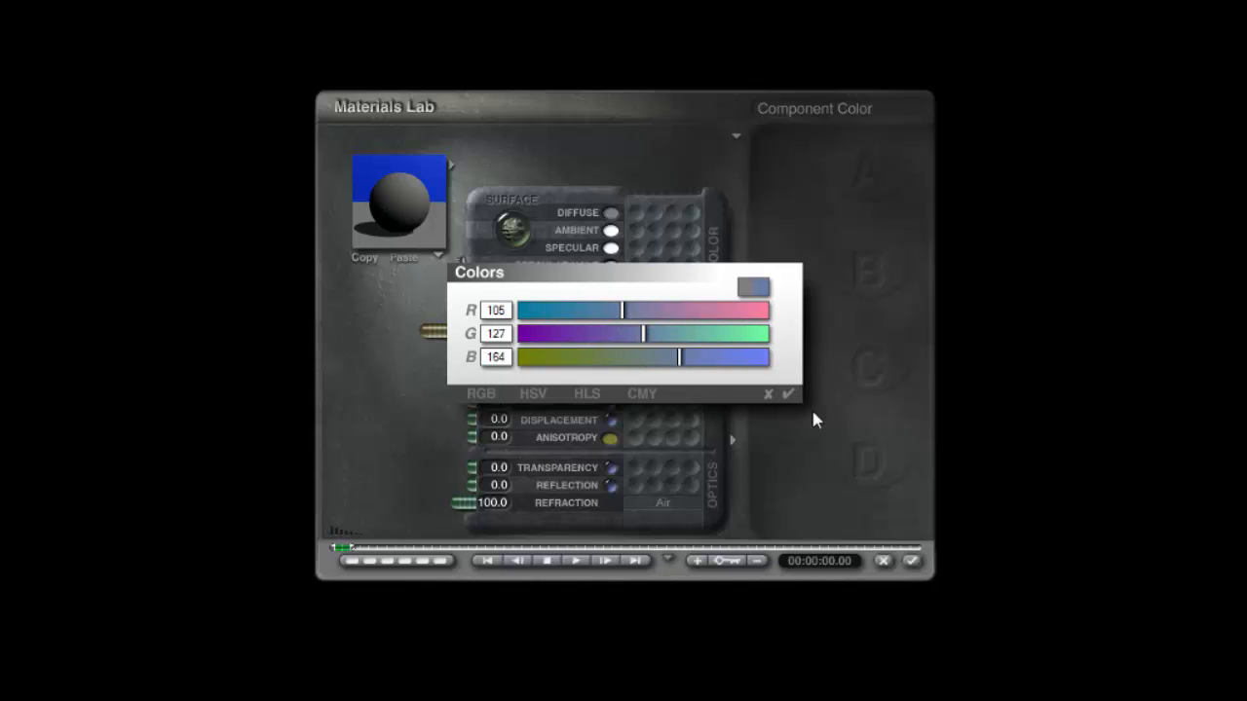
left_click(788, 394)
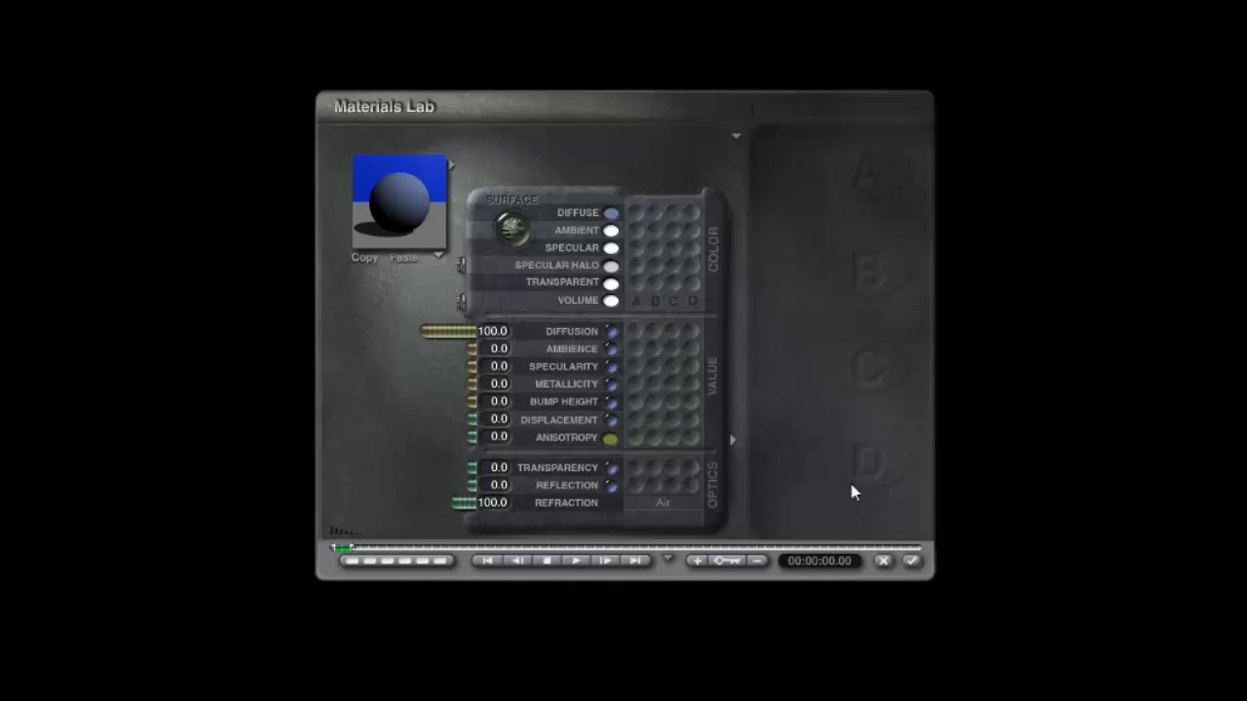
left_click(910, 563)
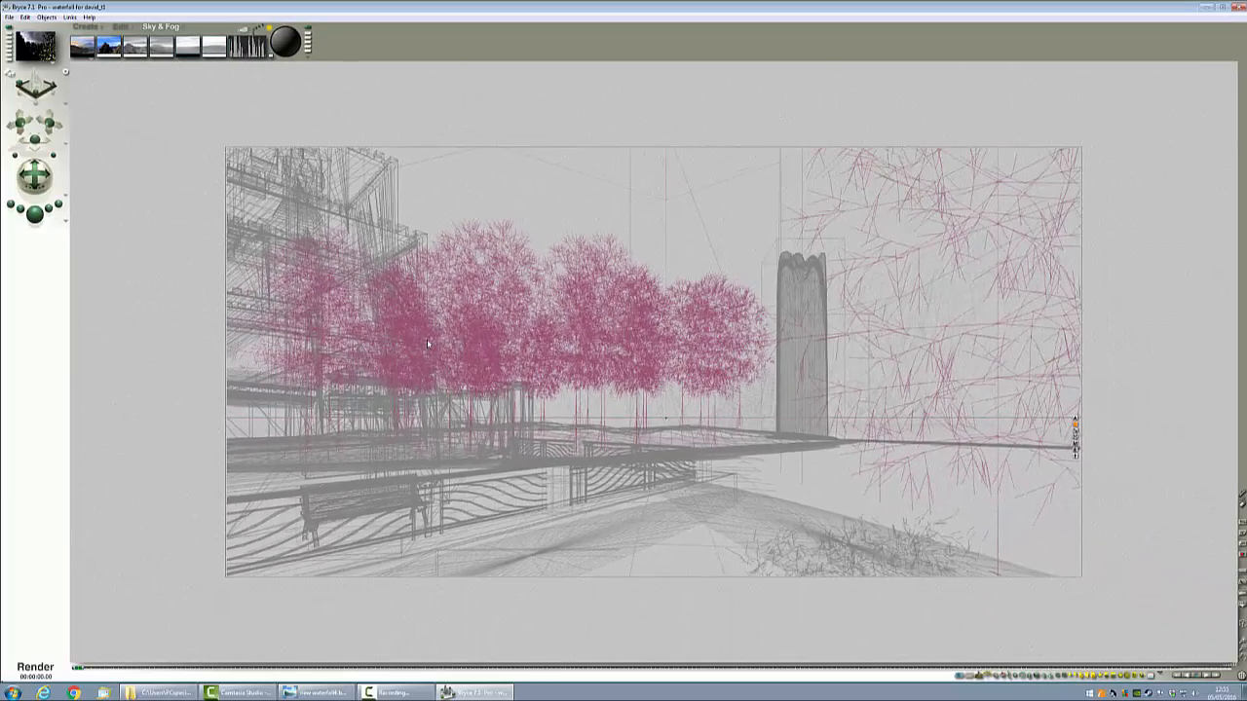
key("ctrl+r")
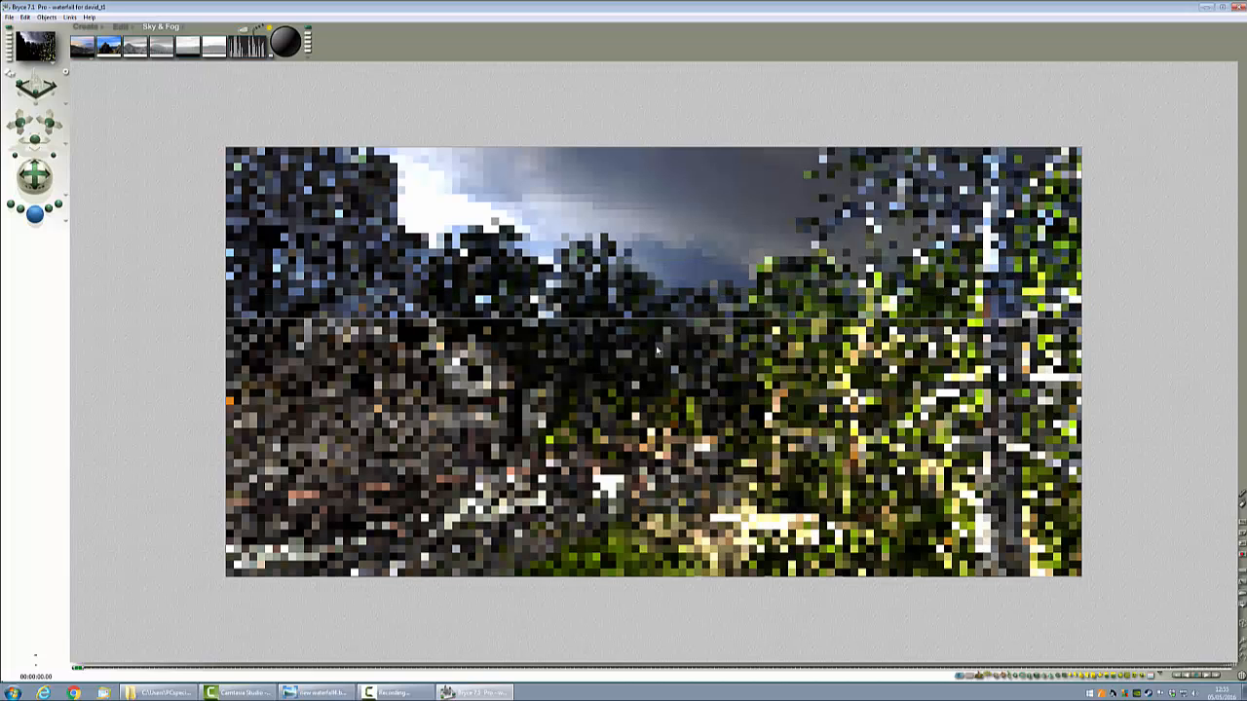
Step: Reselect the background, lower the saturation of its ambient colour in the Materials Lab, and start a test render
left_click(875, 399)
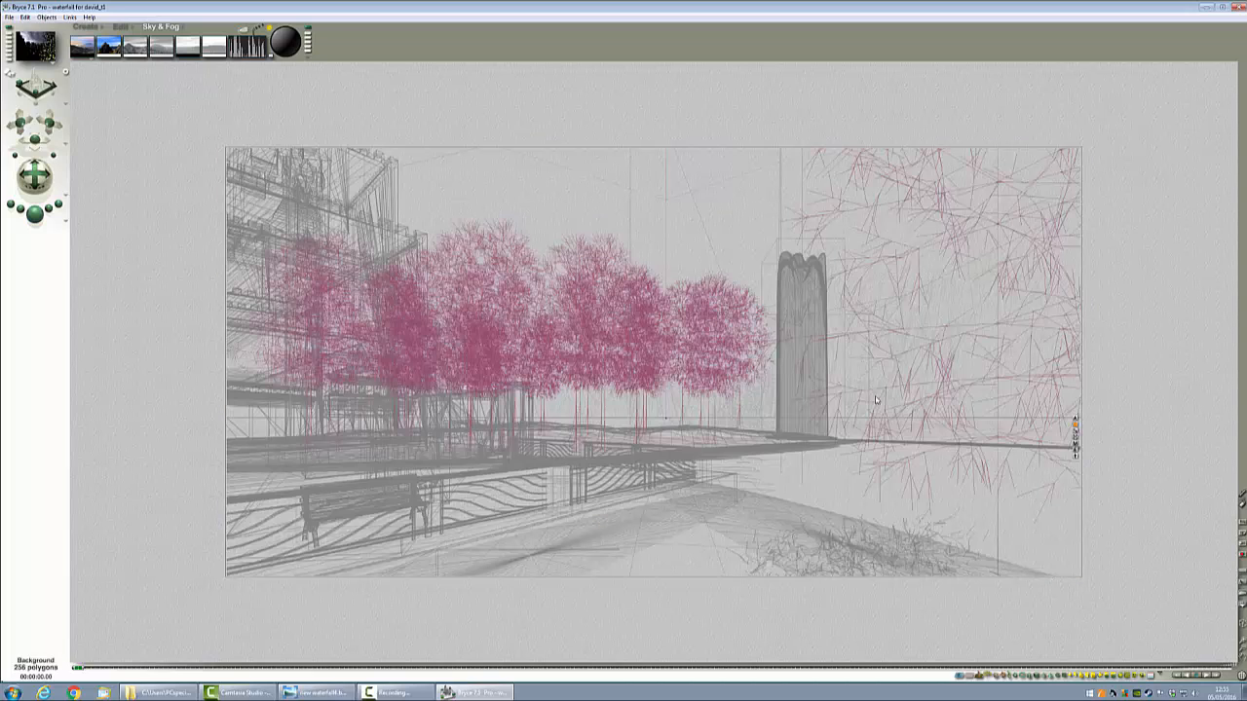
left_click(1077, 450)
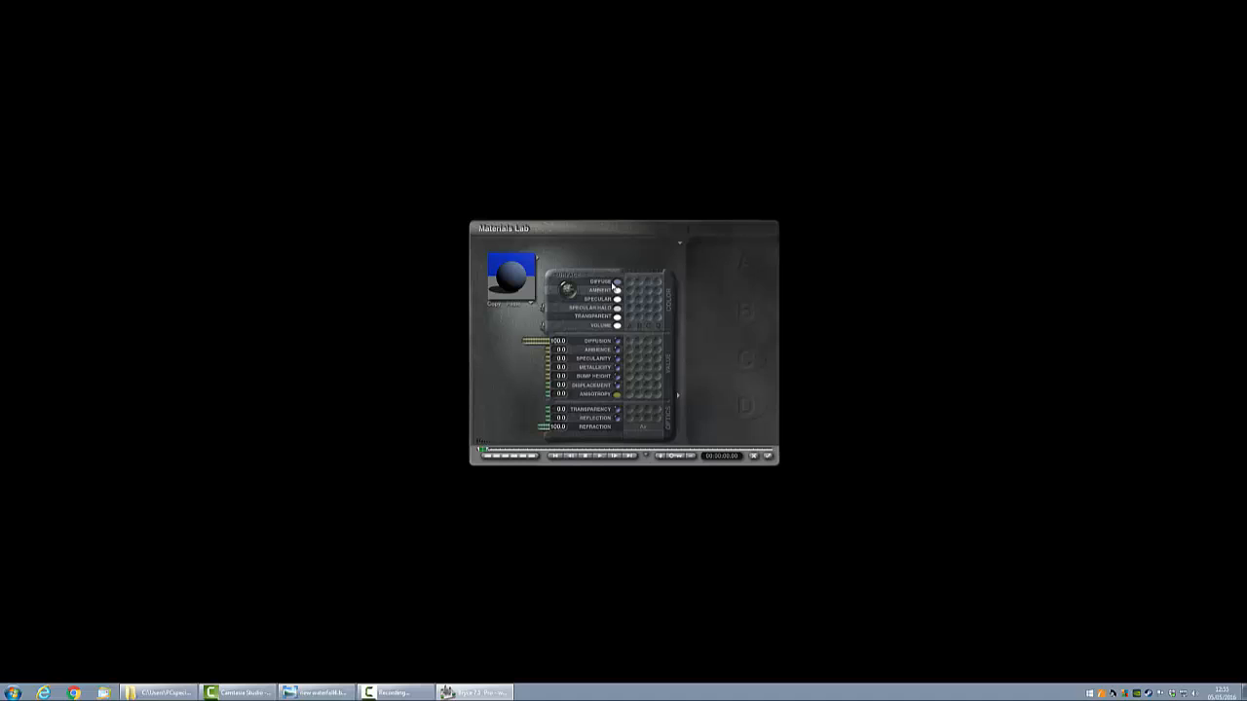
left_click(618, 290)
left_click(605, 372)
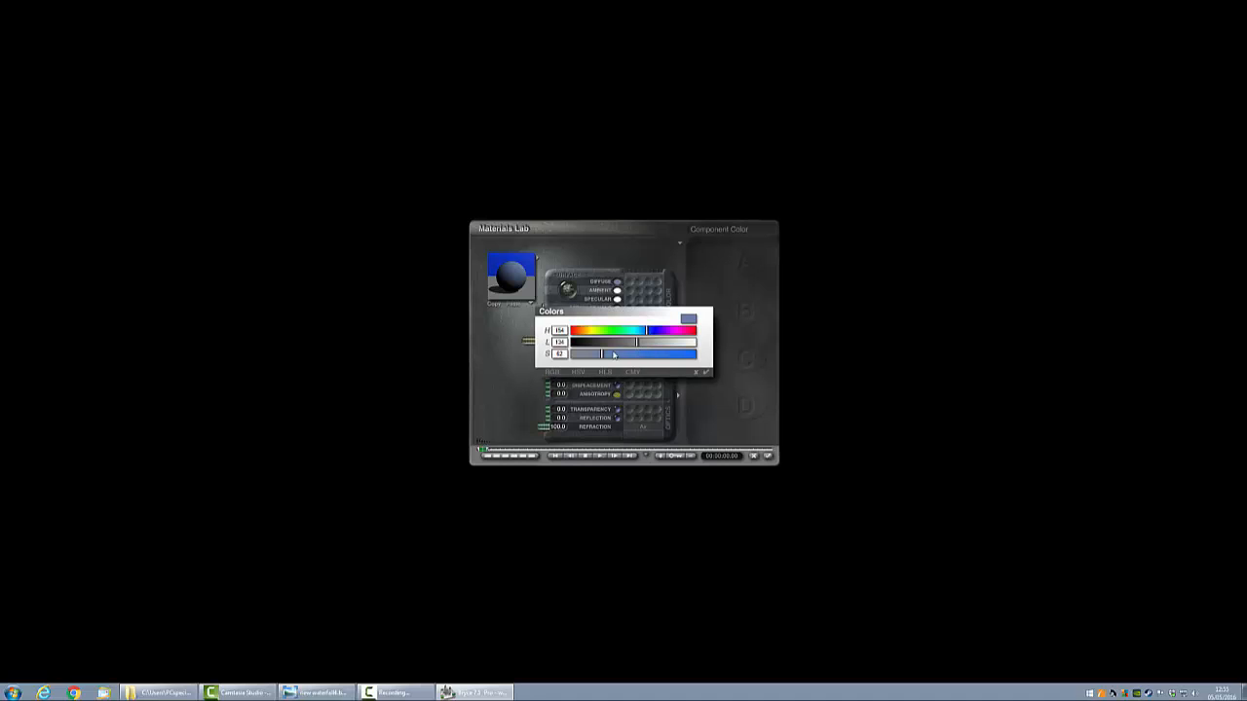
left_click_drag(614, 354, 587, 357)
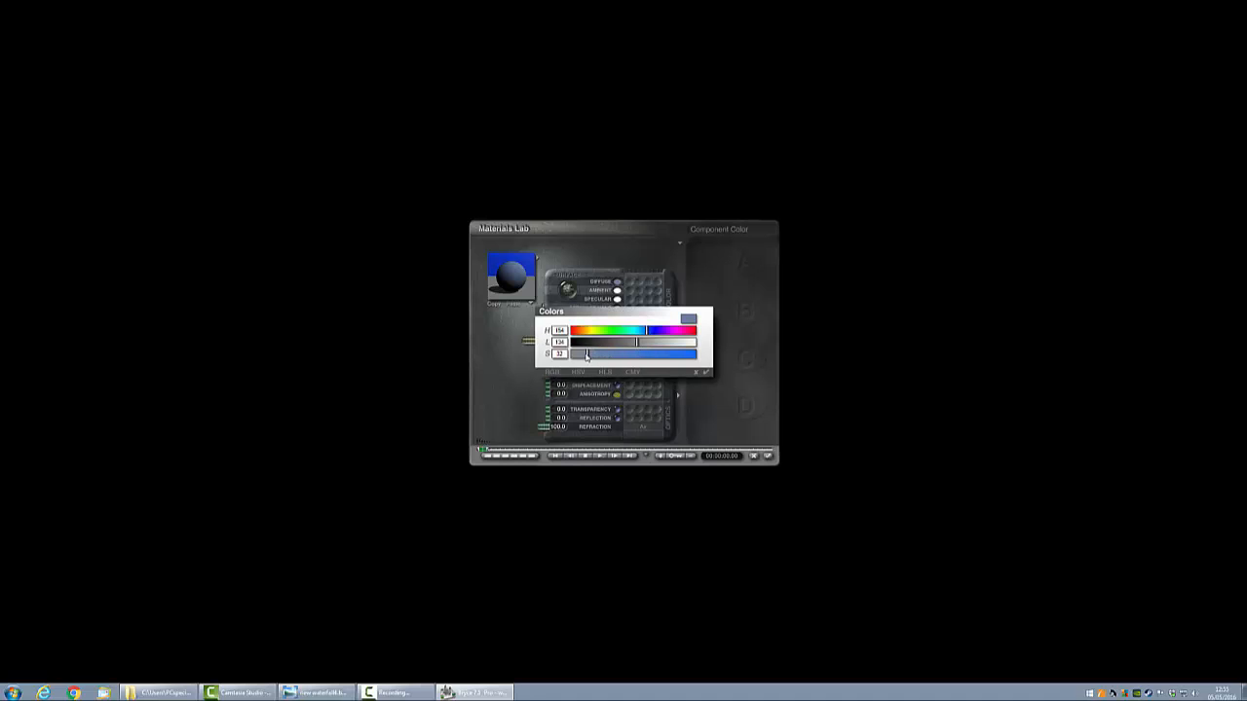
left_click(705, 371)
left_click(766, 456)
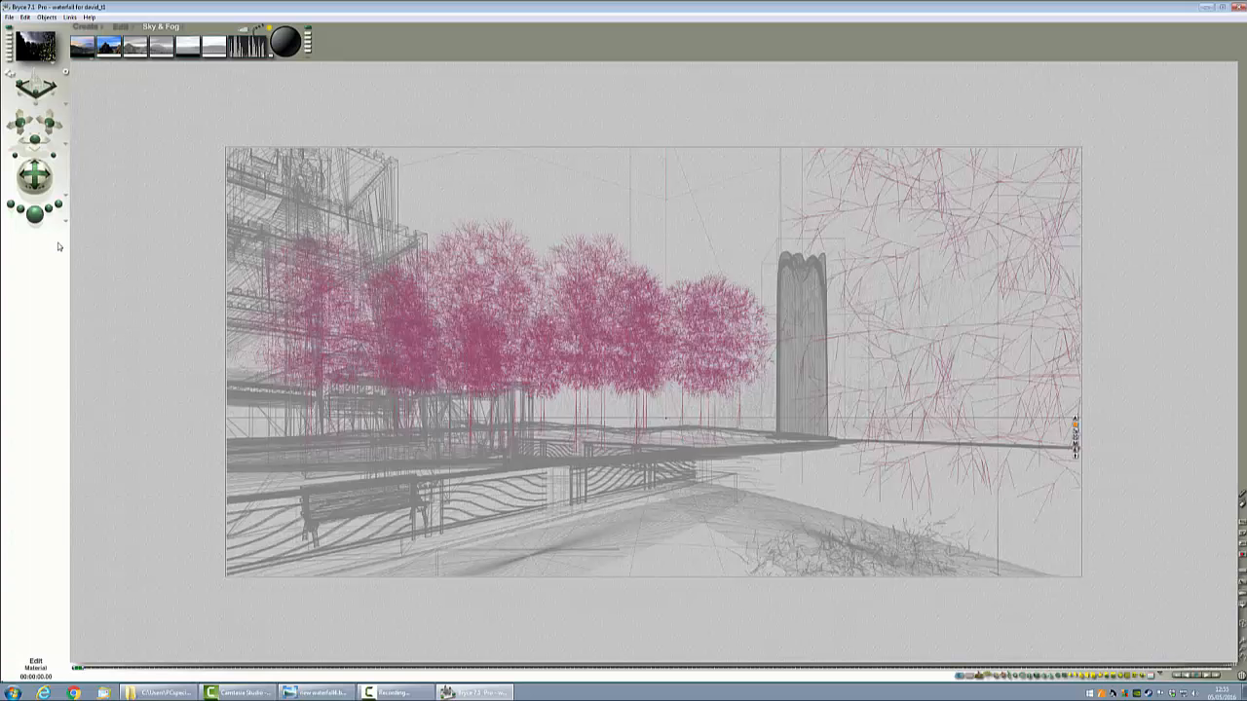
left_click(34, 213)
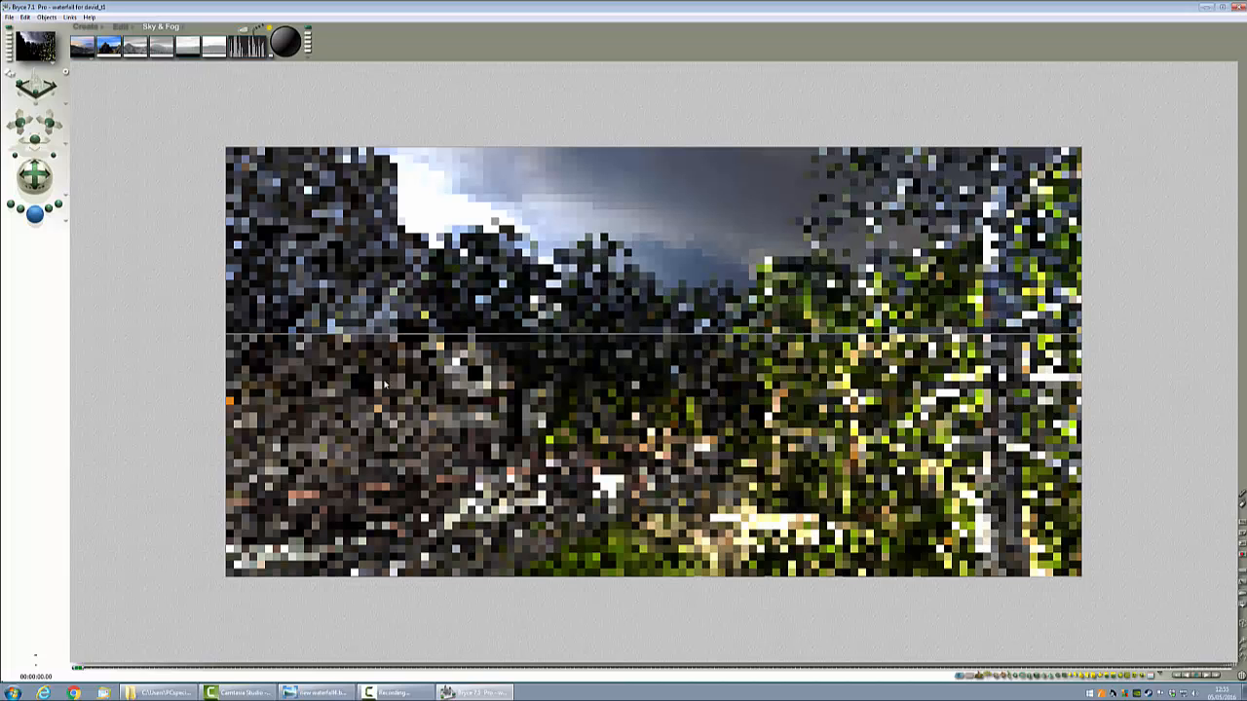
key("Escape")
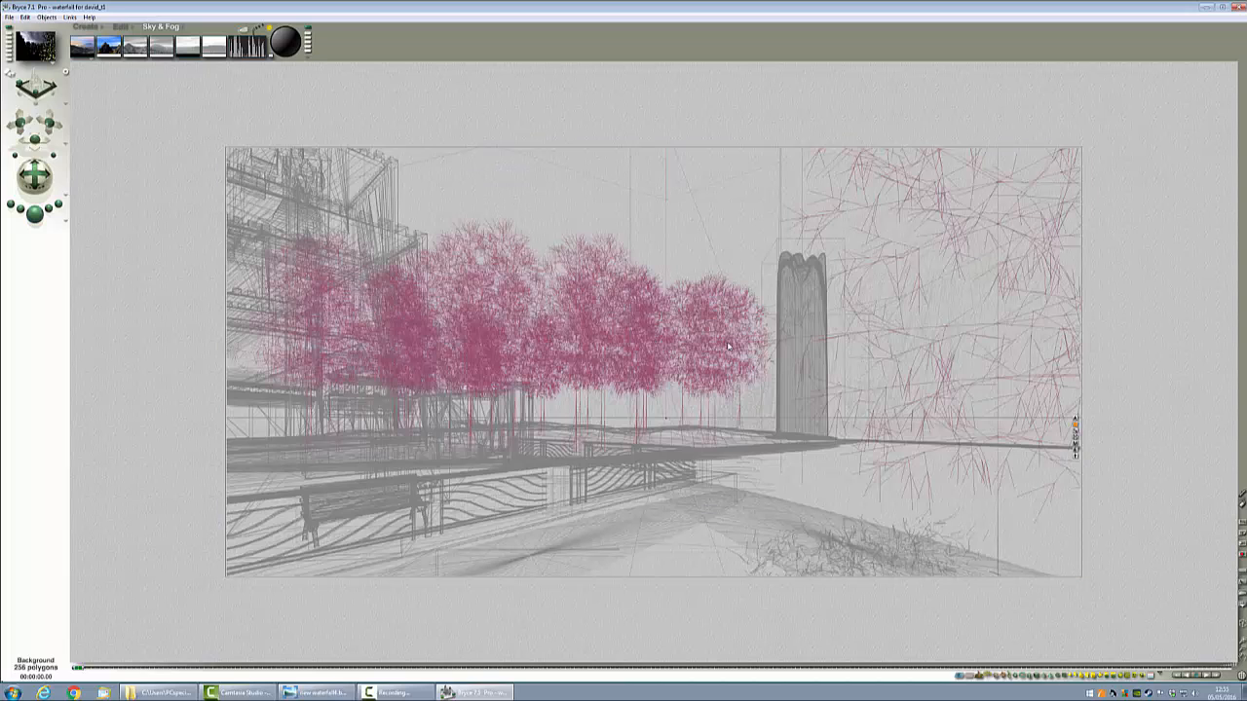
Step: Reduce the background's ambient colour saturation slightly further and re-render the scene
left_click(1077, 445)
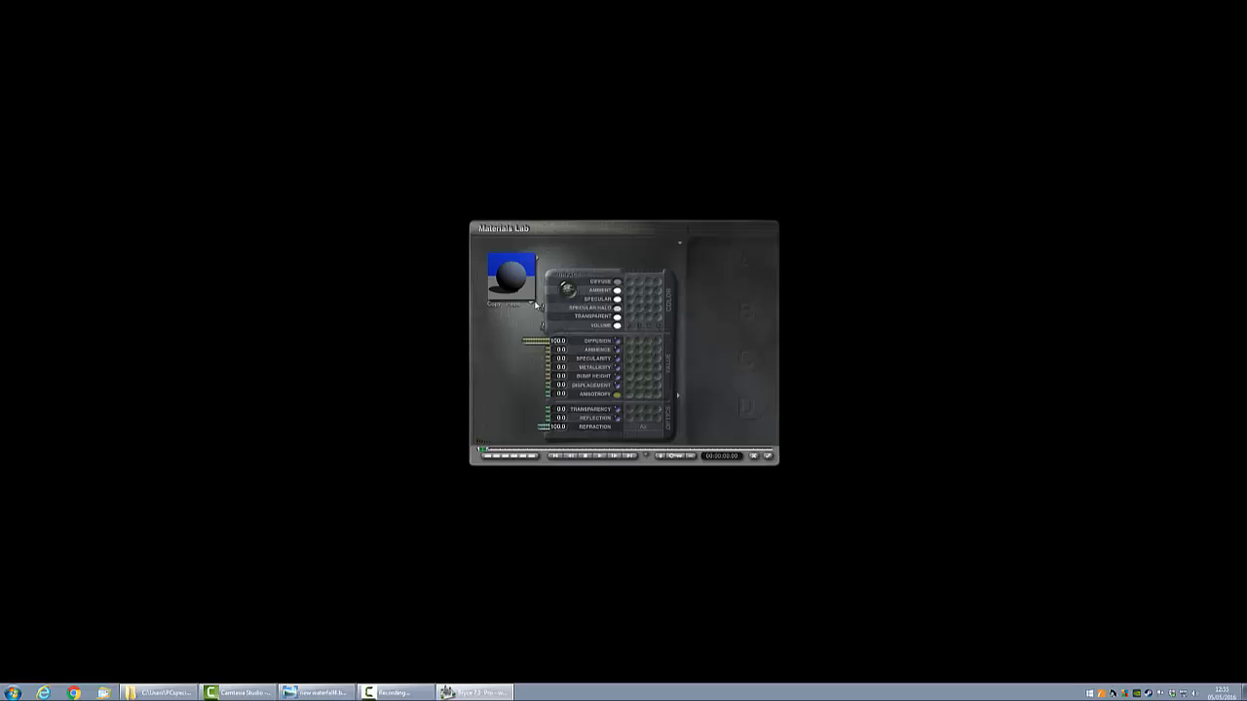
left_click(616, 290)
left_click_drag(591, 357, 586, 356)
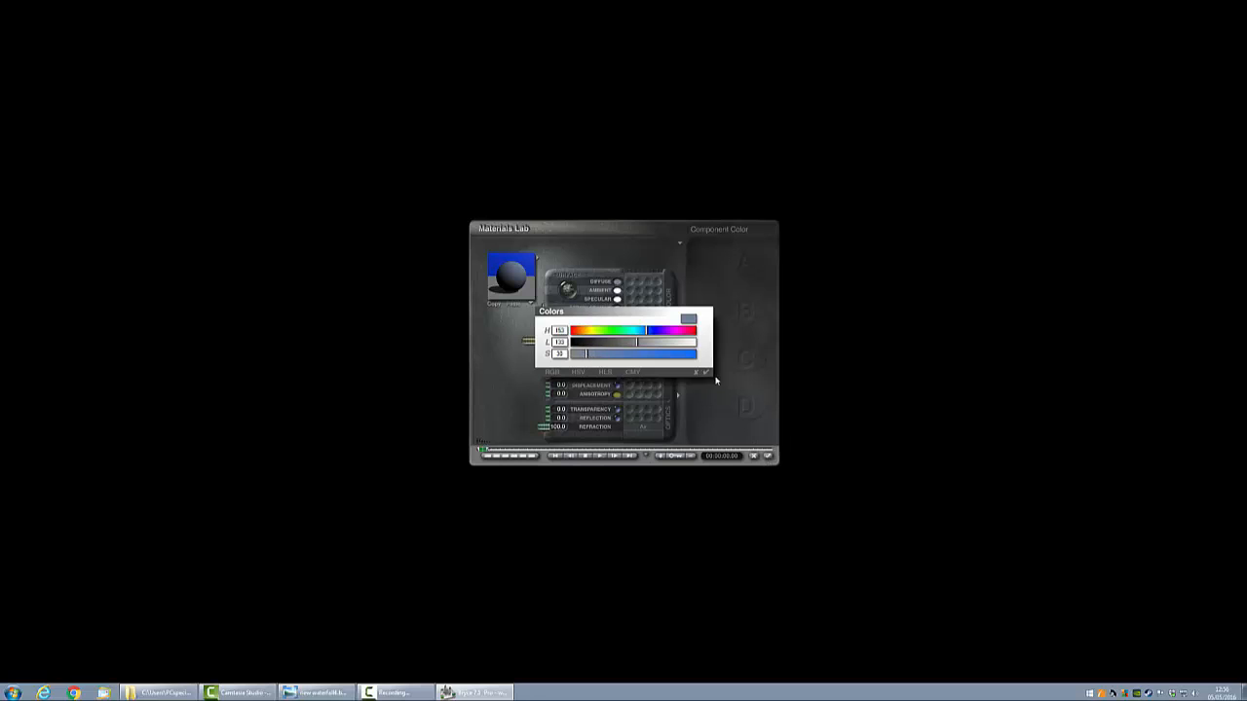
left_click(706, 372)
left_click(768, 455)
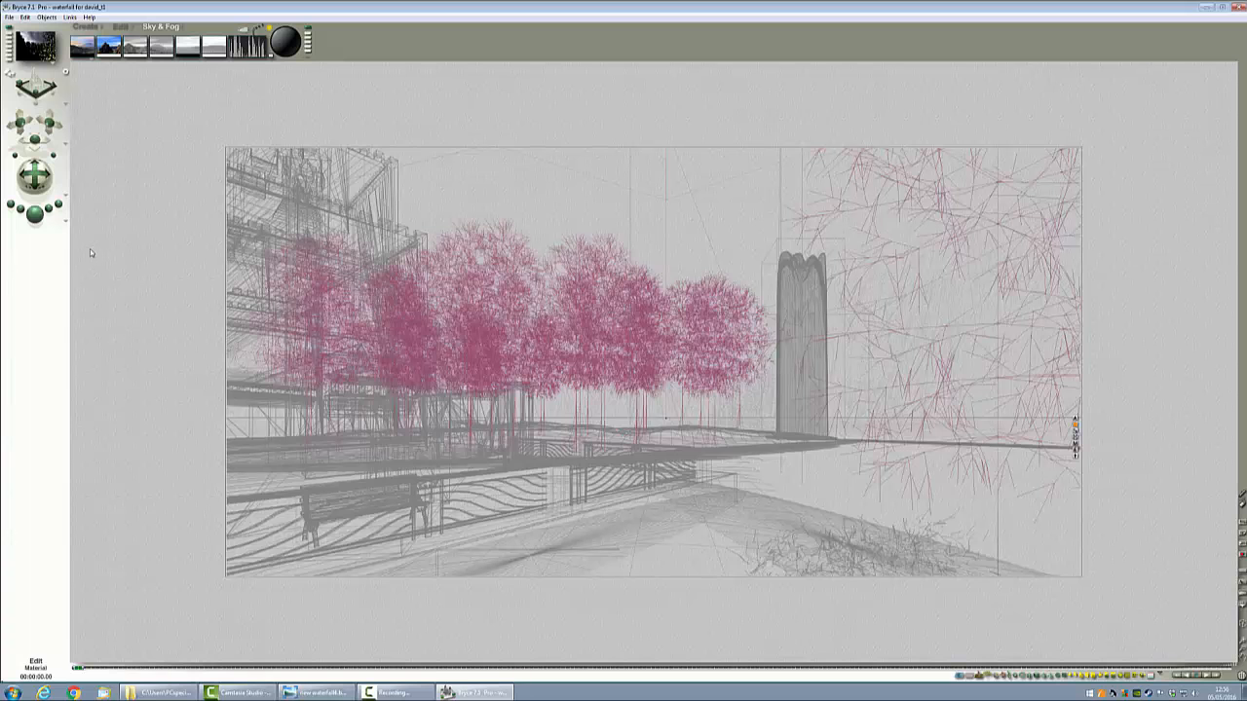
left_click(36, 213)
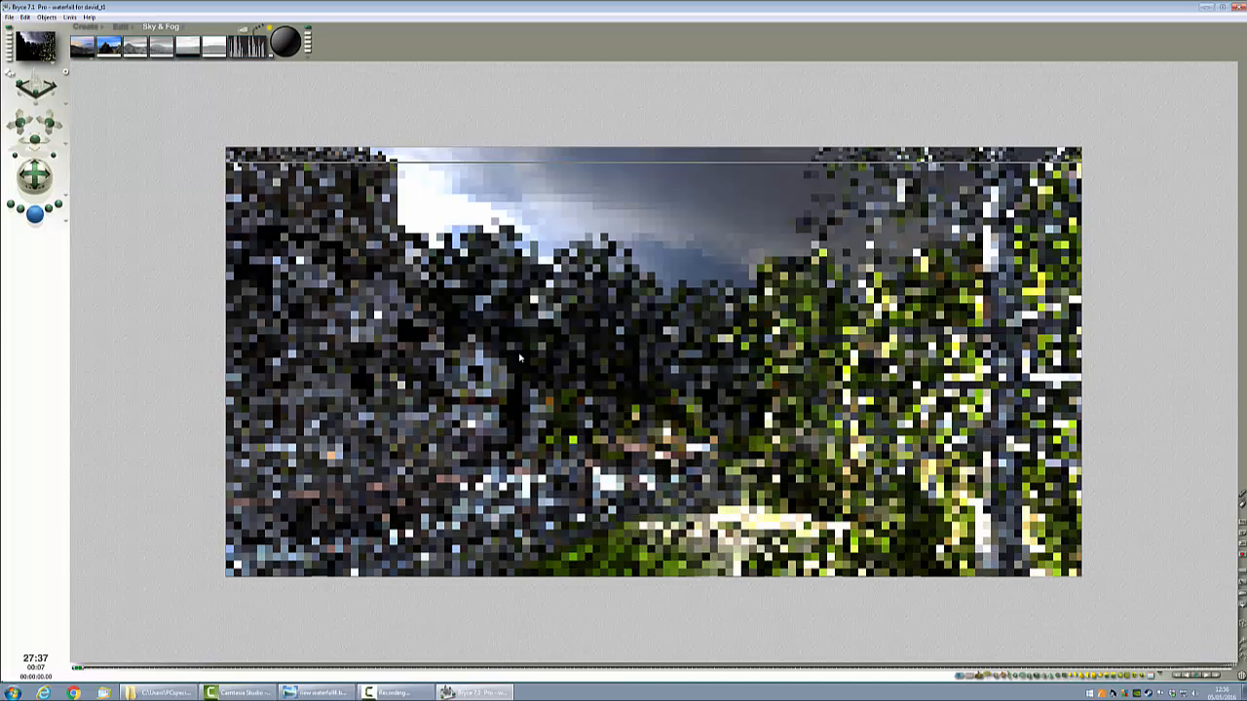
Step: Reselect the background, review its diffuse colour in the Materials Lab, and re-render the scene
left_click(568, 329)
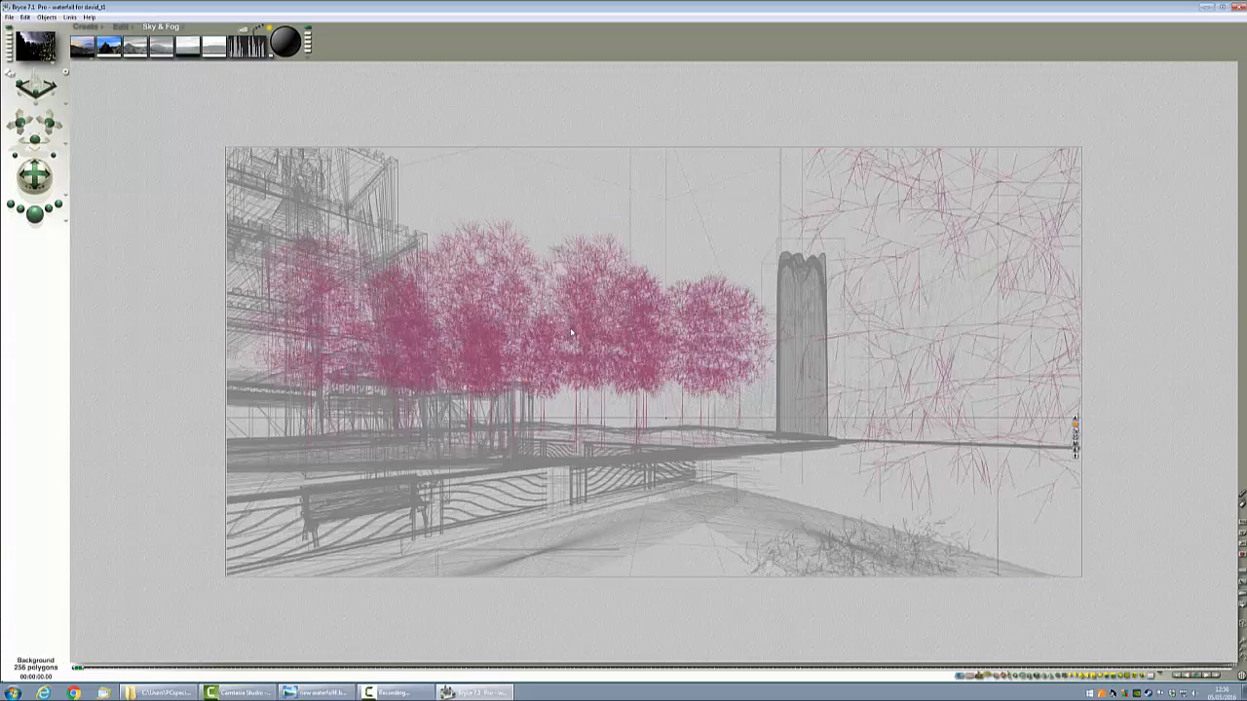
left_click(1075, 443)
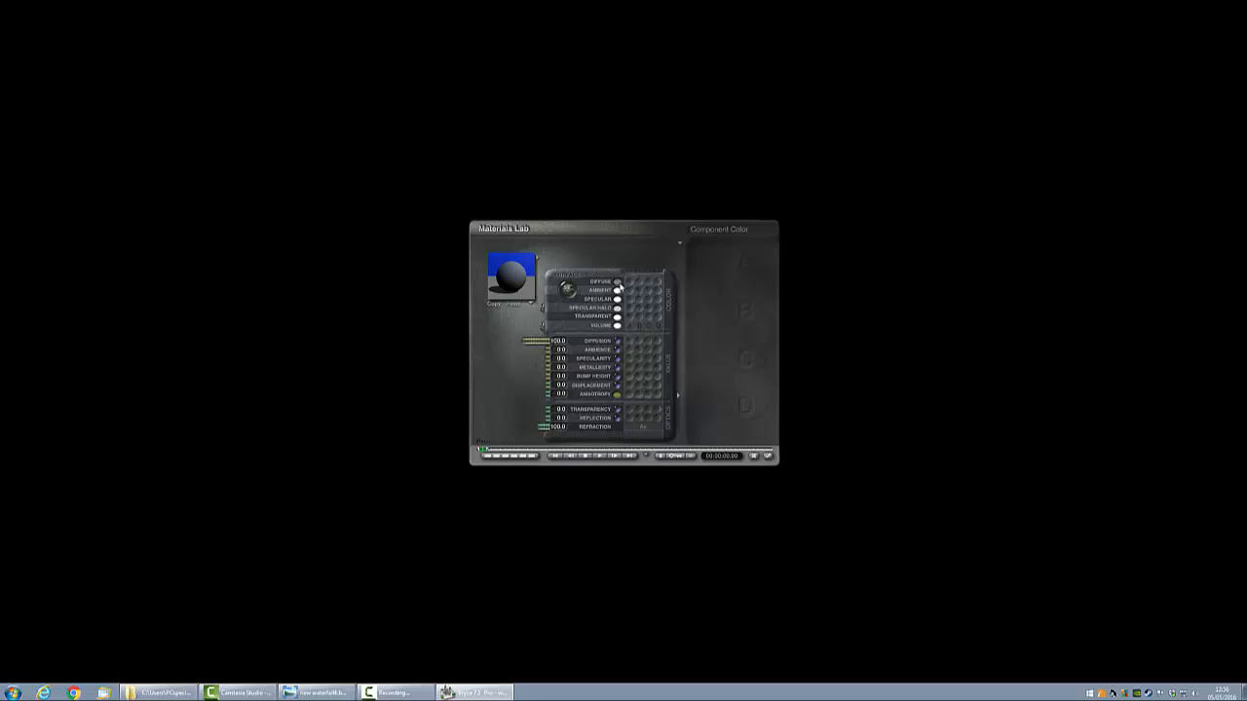
left_click(619, 281)
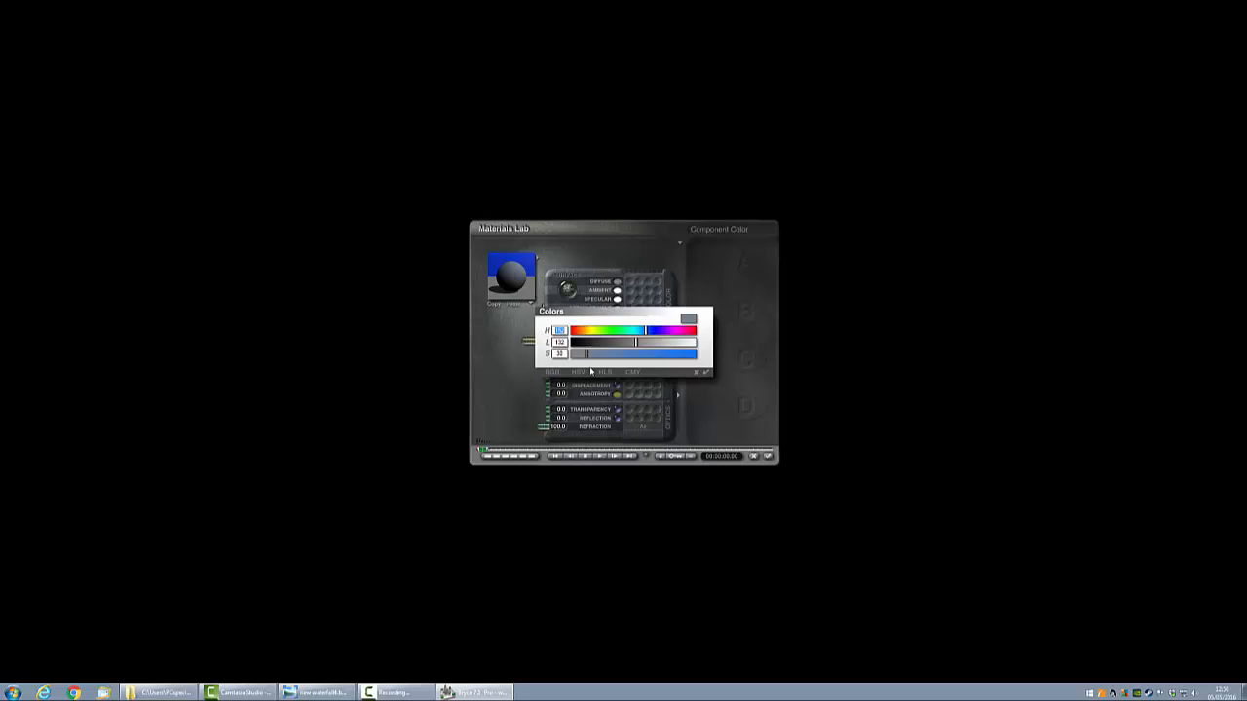
left_click(706, 374)
left_click(769, 457)
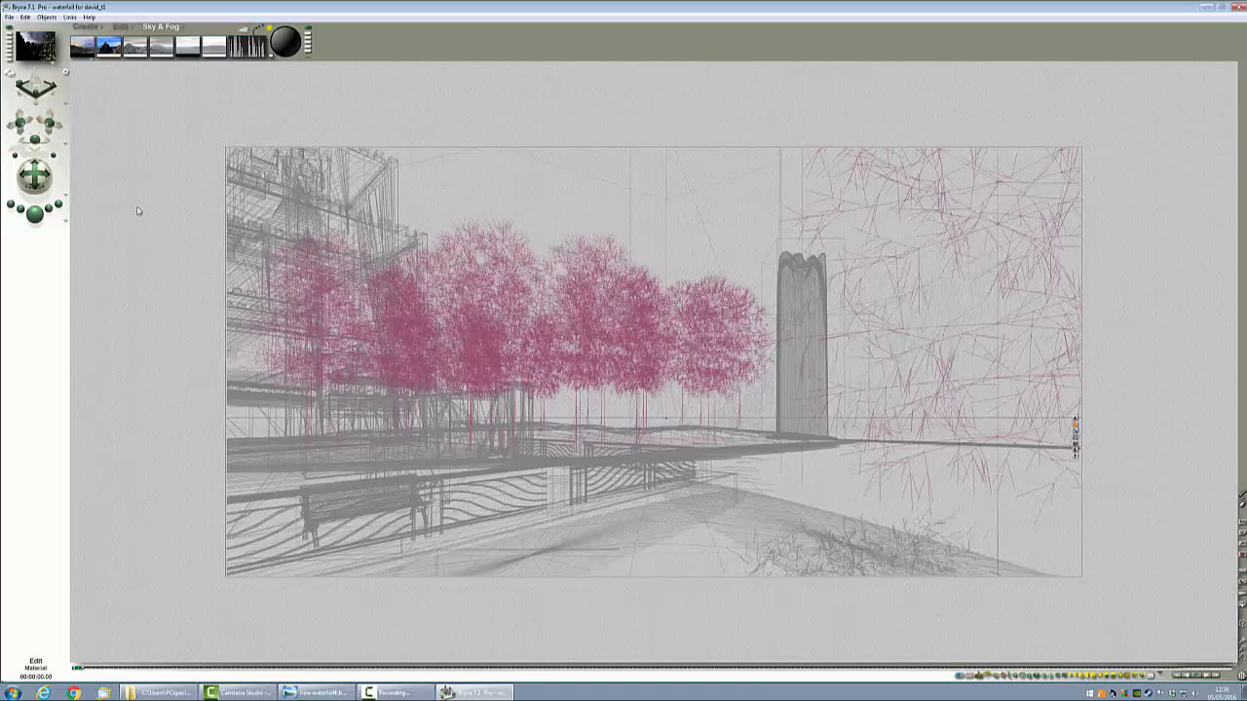
left_click(33, 214)
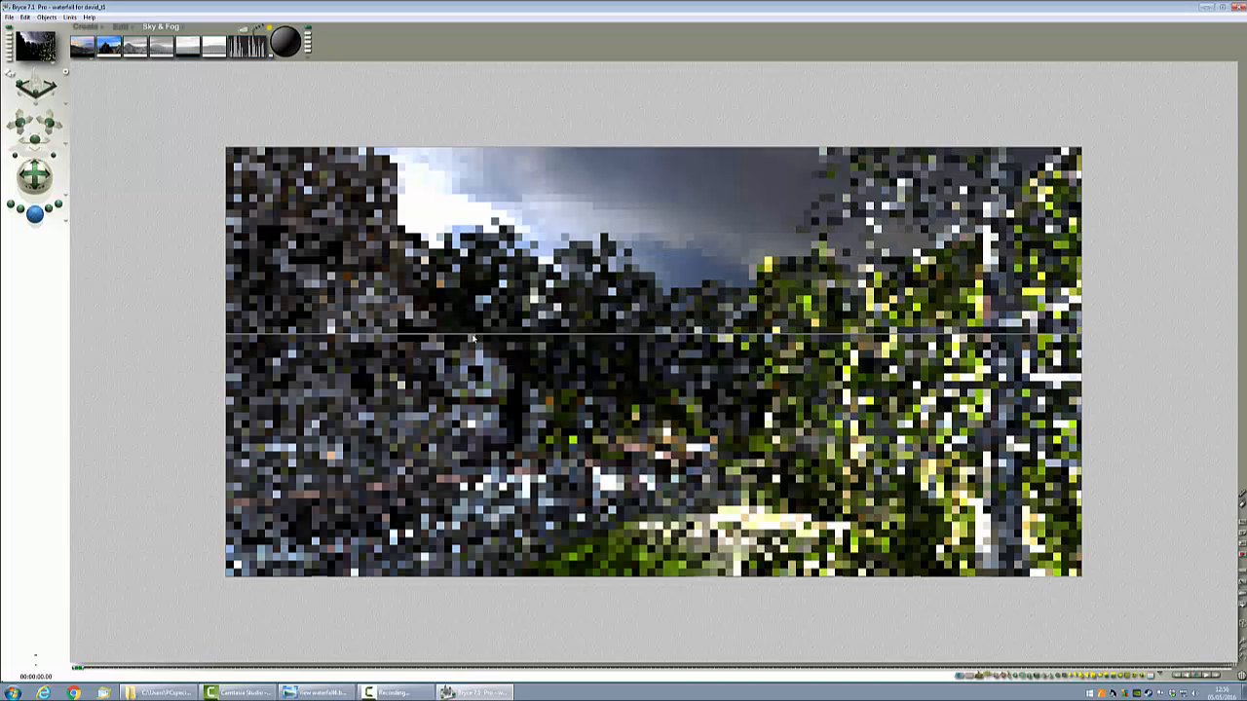
left_click(741, 378)
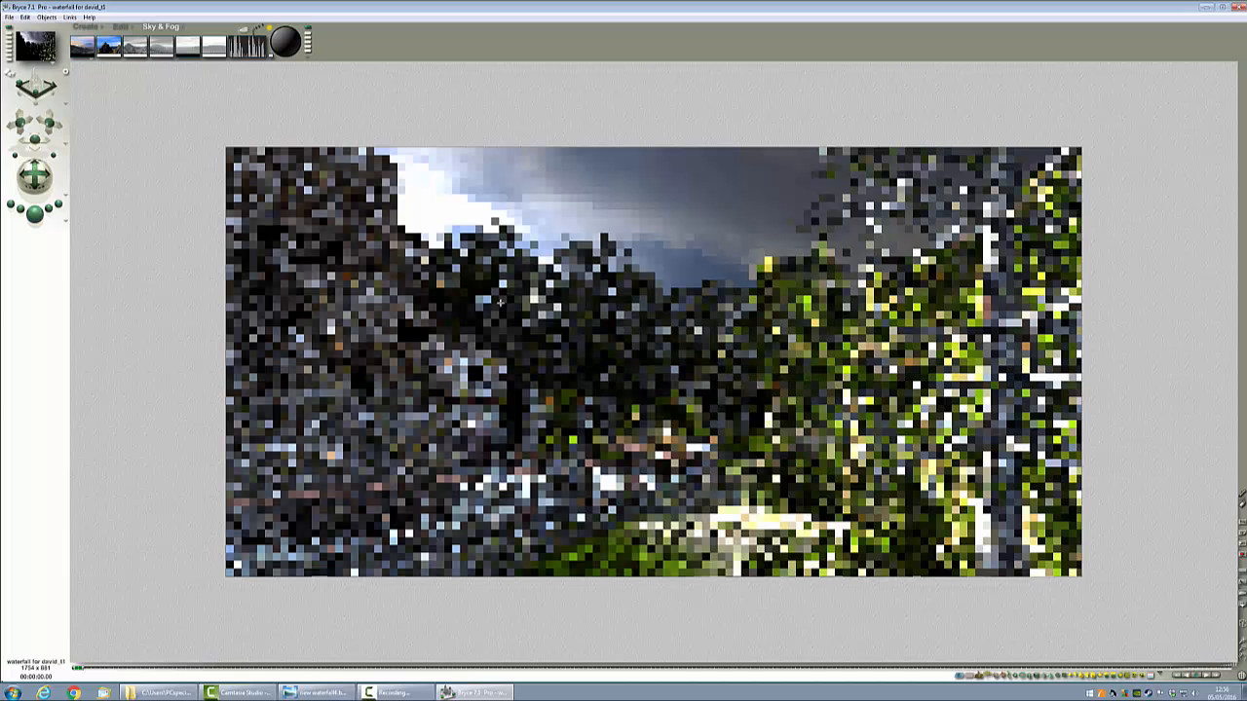
left_click(162, 44)
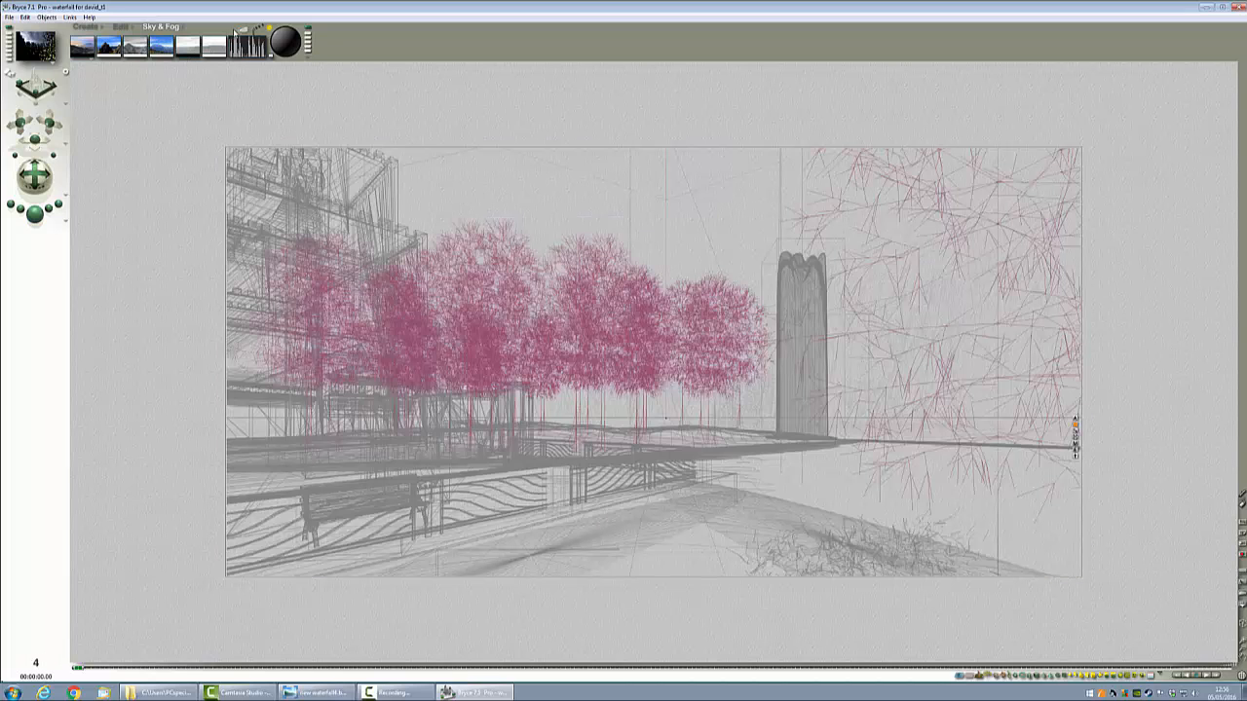
Step: Render the scene, then stop it and test-render a small region around the distant trees
key("ctrl+r")
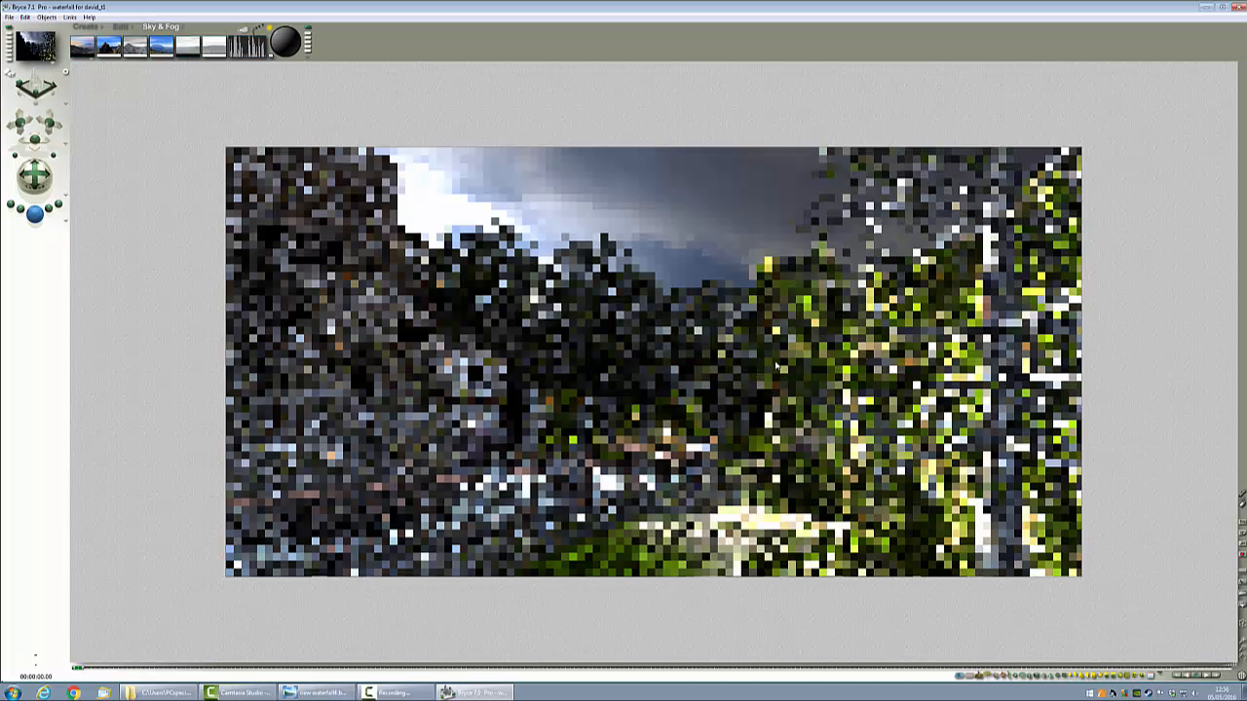
left_click(824, 299)
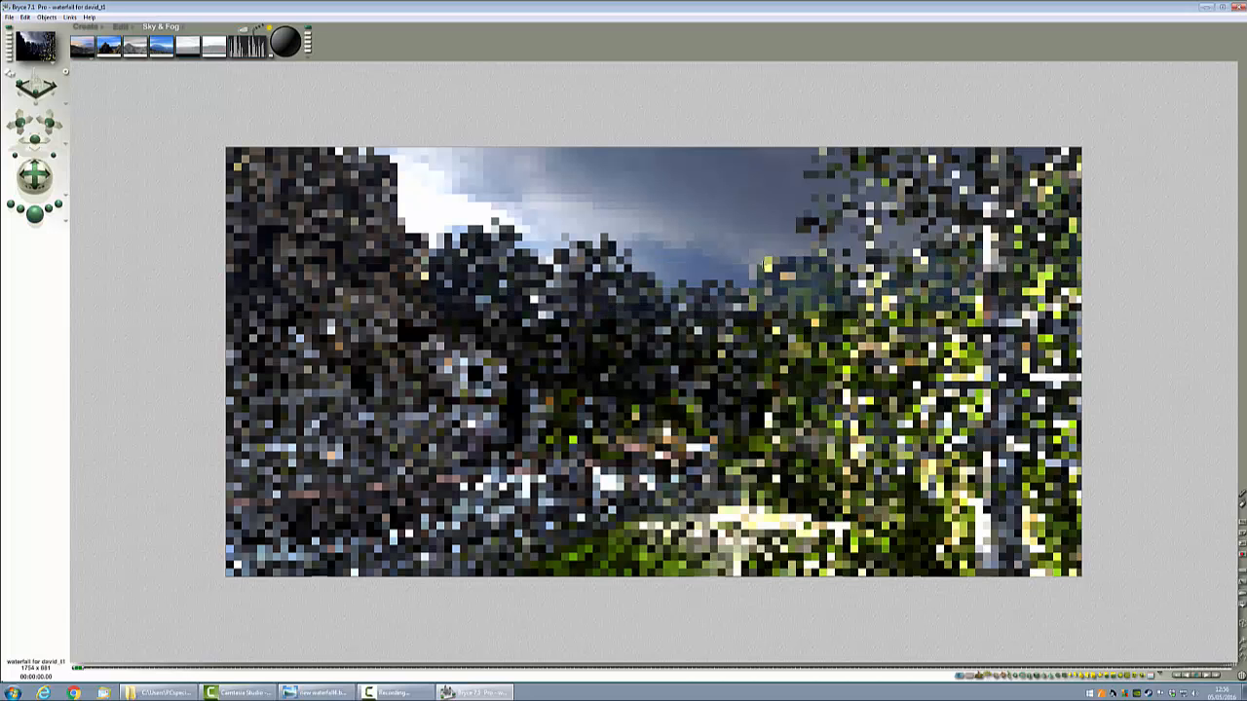
left_click(713, 258)
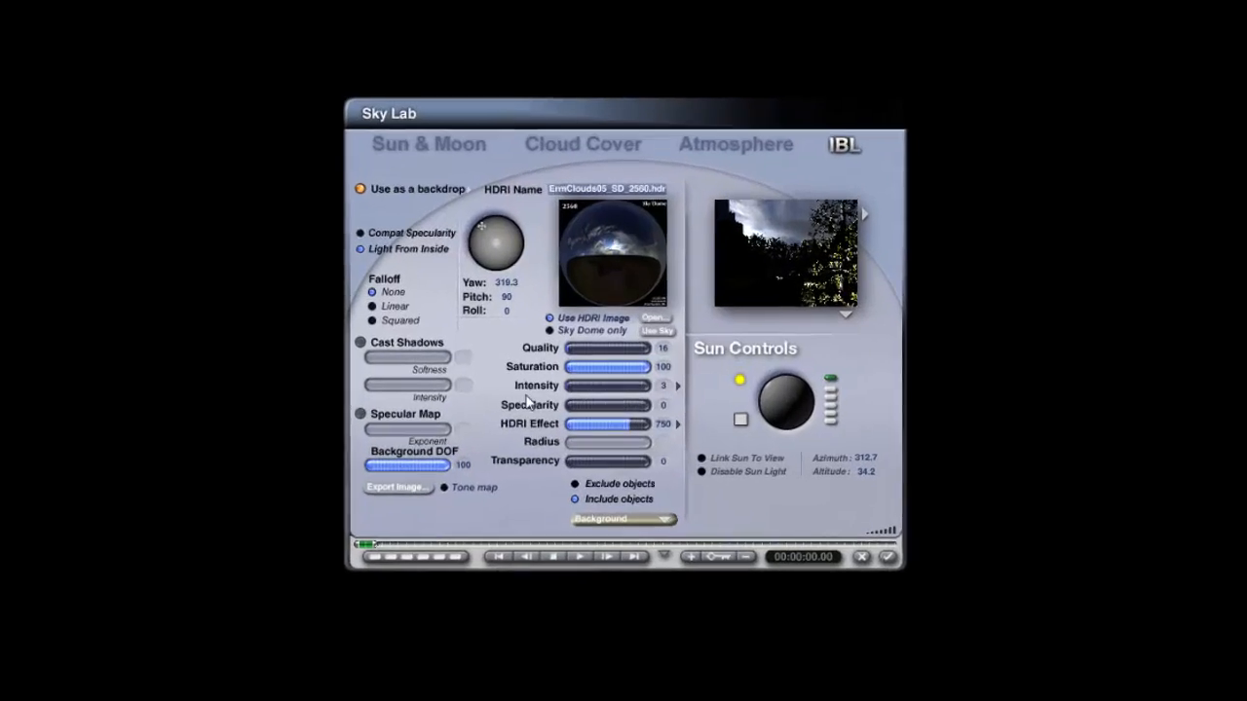
Step: Lower the haze thickness to 24 in the Sky Lab's Atmosphere settings and confirm
left_click(735, 144)
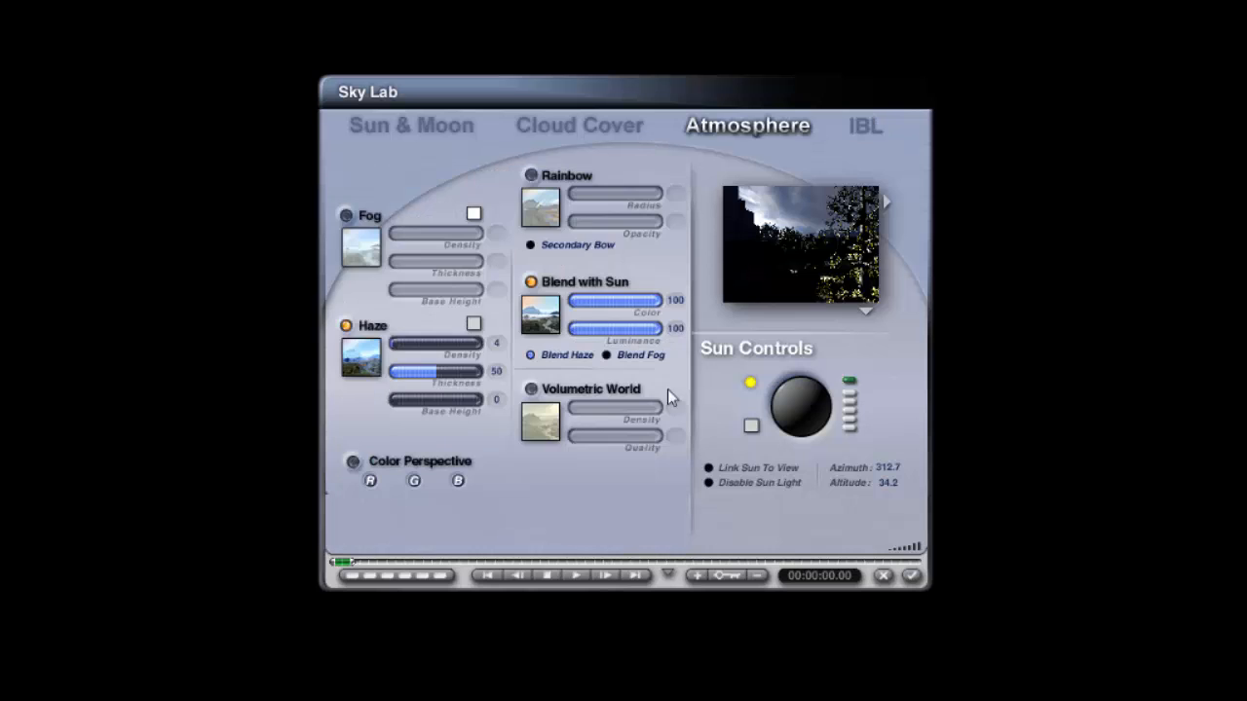
left_click_drag(420, 371, 412, 371)
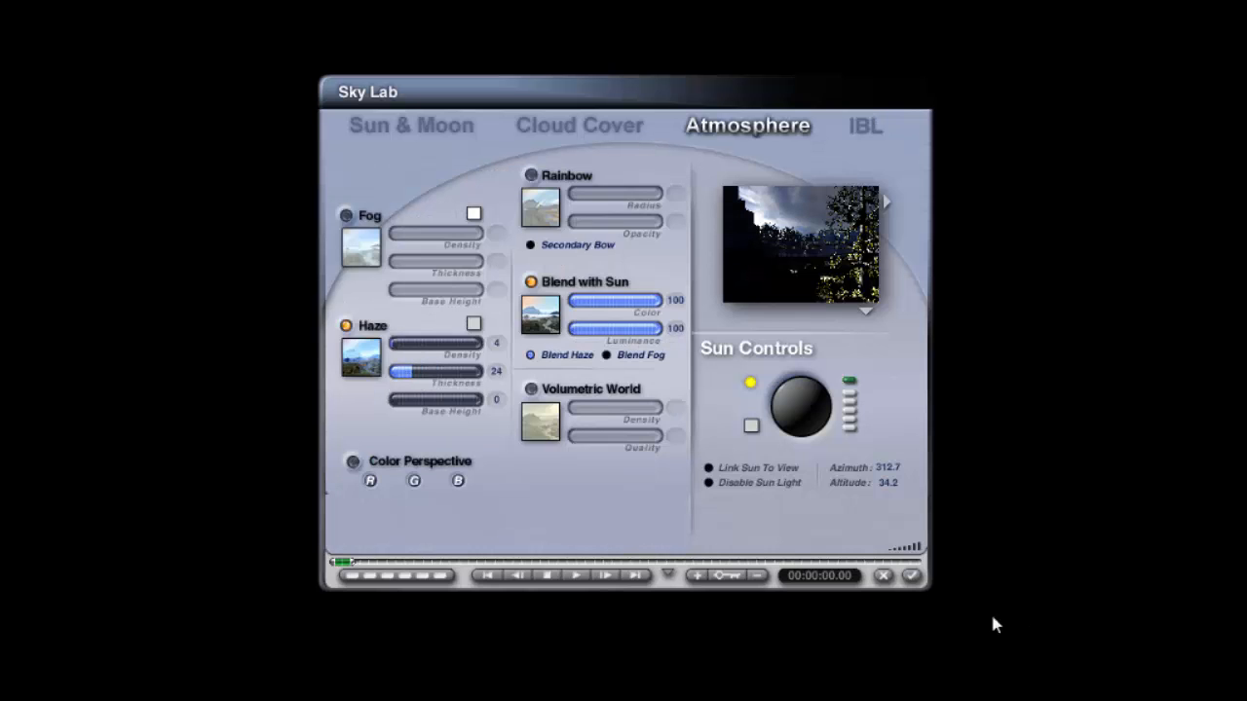
left_click(913, 577)
Step: Re-render a region across the upper right of the scene
key("Escape")
left_click_drag(1109, 319, 879, 142)
left_click(912, 577)
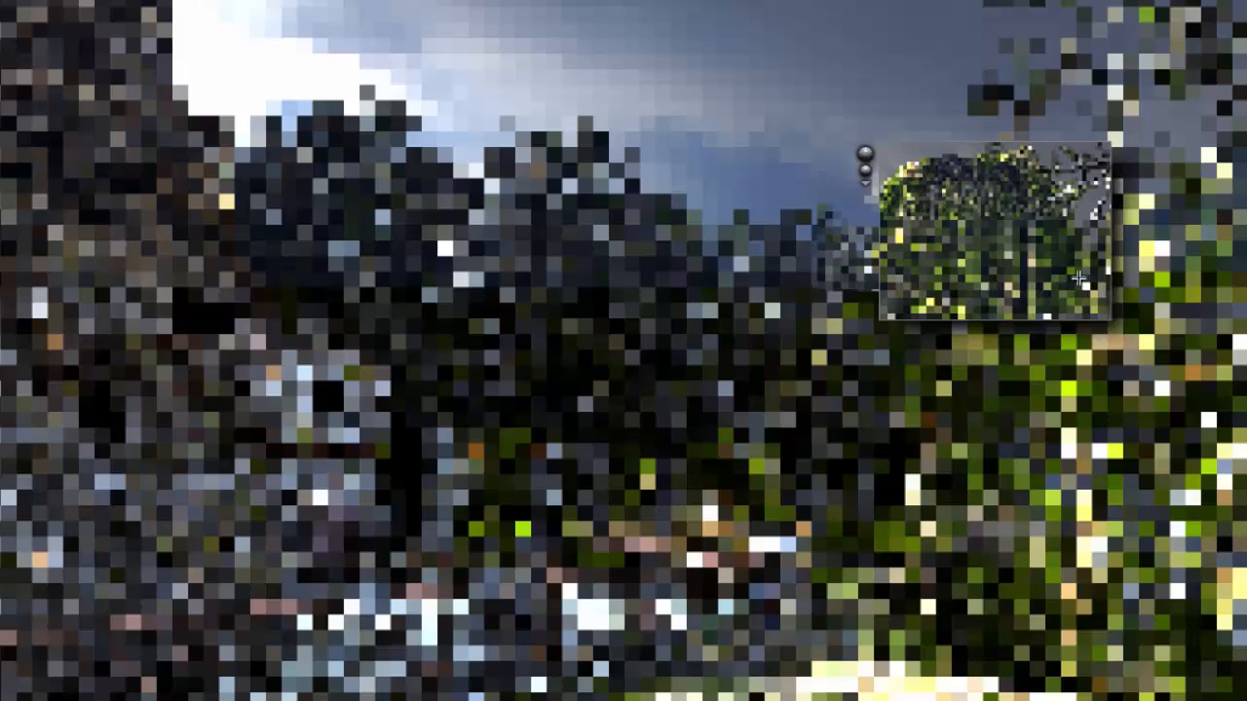
left_click_drag(1078, 279, 816, 110)
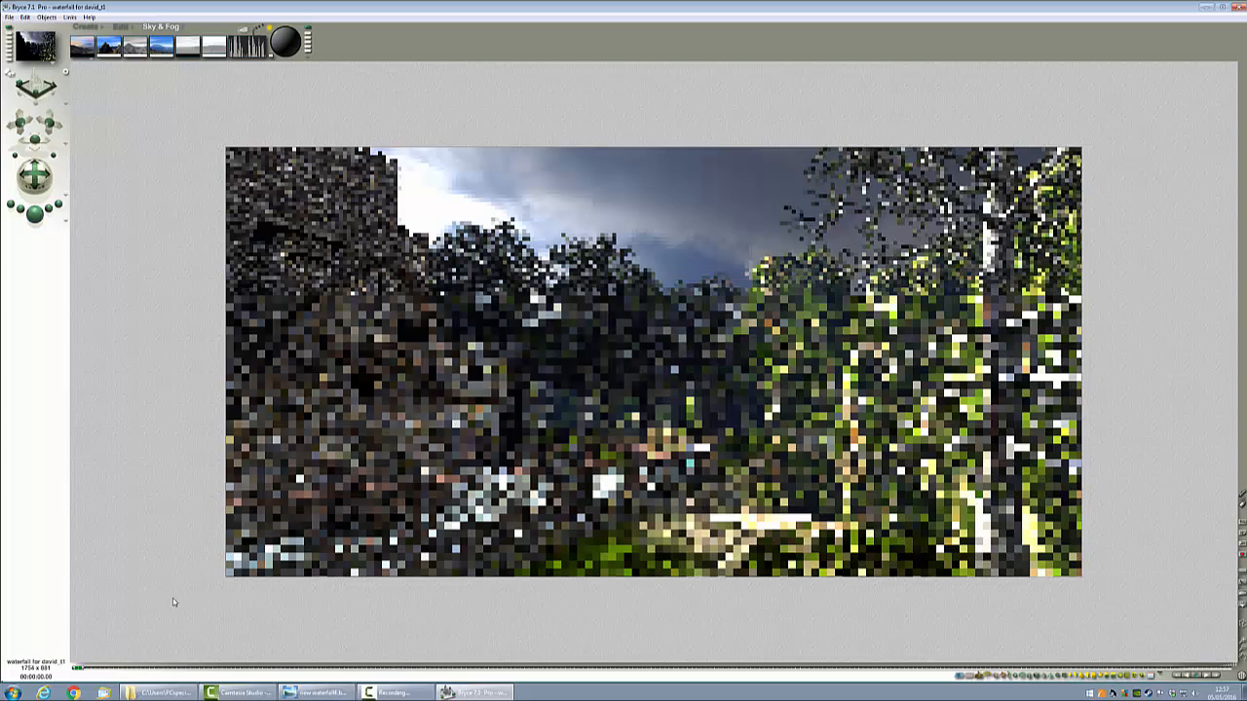
Step: Test-render several small regions around the castle buildings on the left
left_click_drag(300, 256, 257, 217)
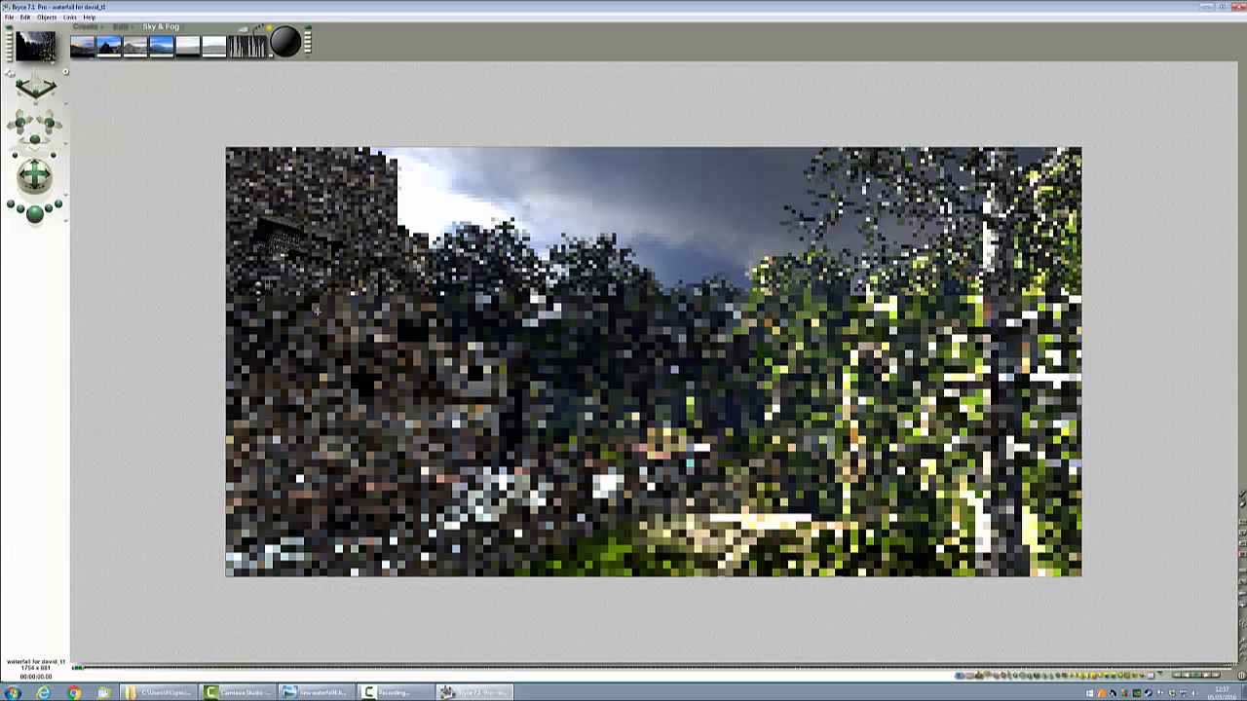
left_click_drag(372, 293, 318, 227)
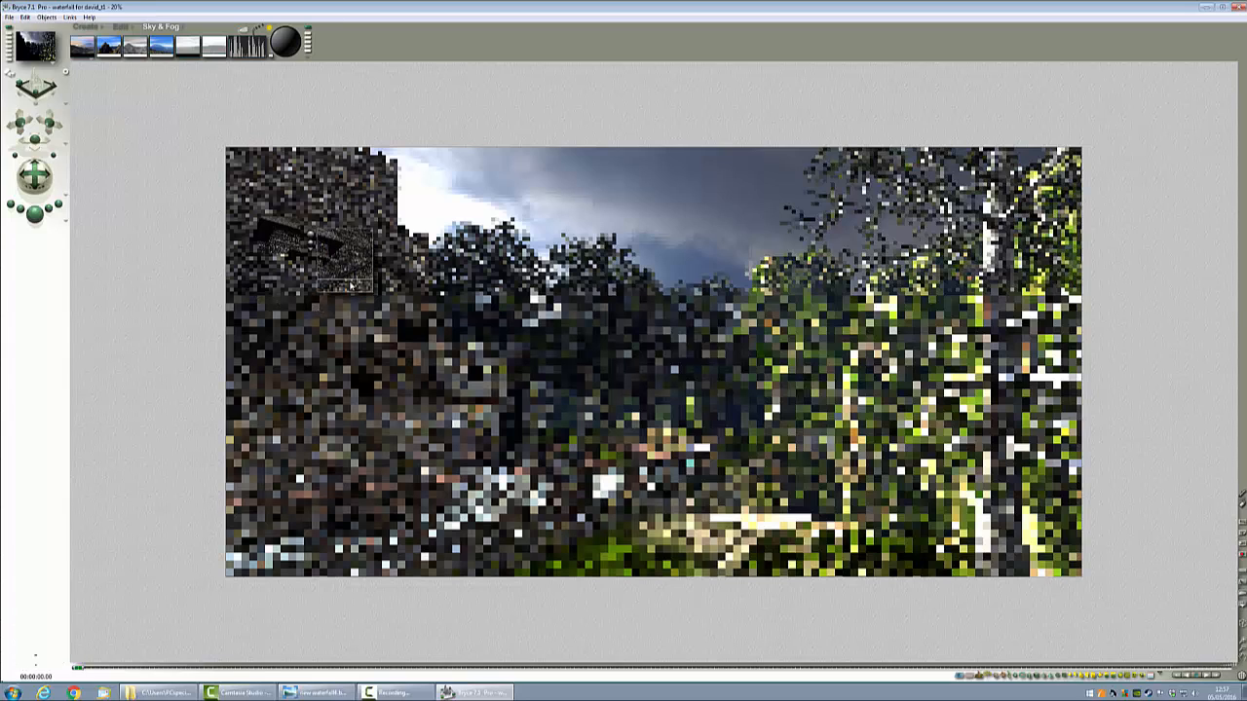
left_click_drag(376, 296, 444, 383)
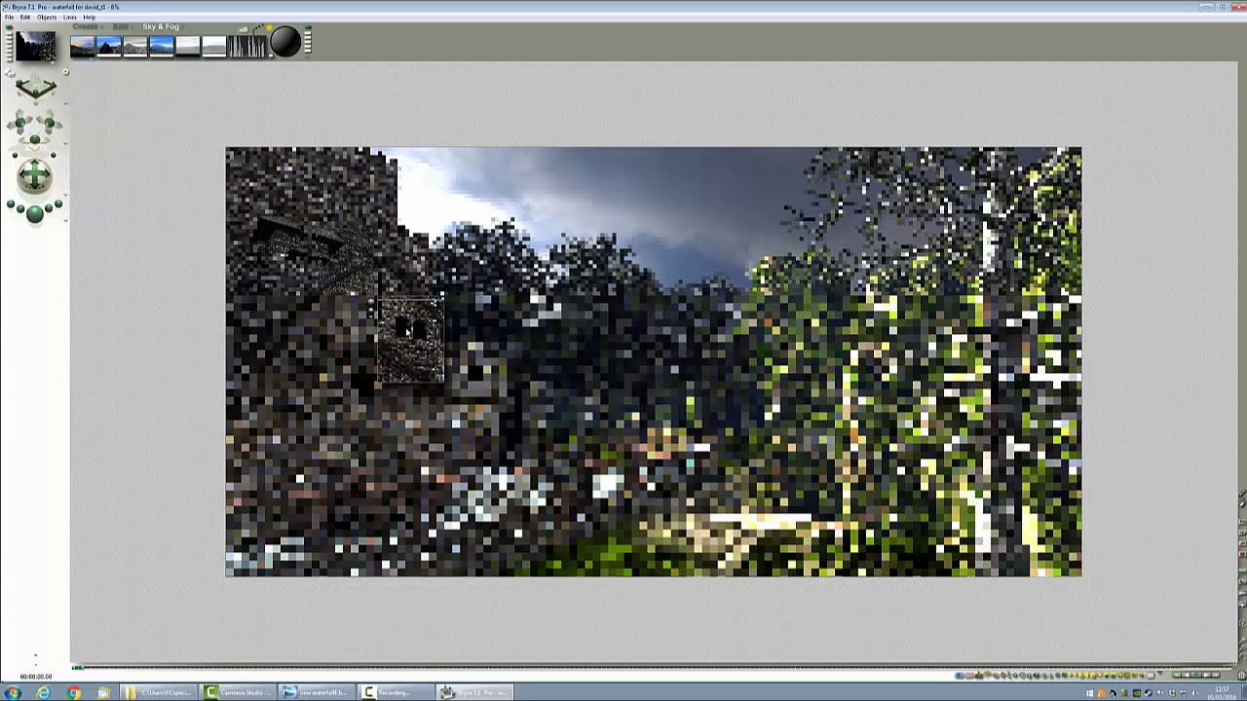
left_click_drag(503, 404, 444, 343)
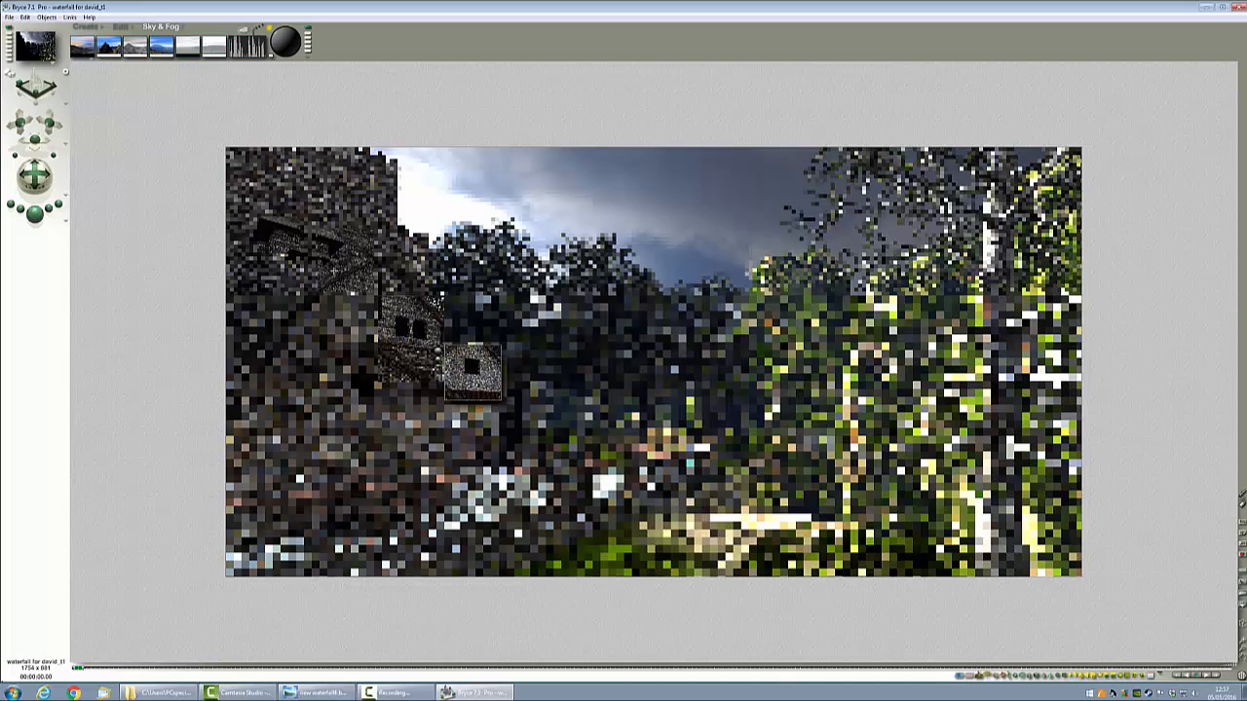
mouse_move(353, 278)
left_mouse_down()
mouse_move(298, 221)
mouse_move(326, 296)
left_mouse_up()
left_click(295, 236)
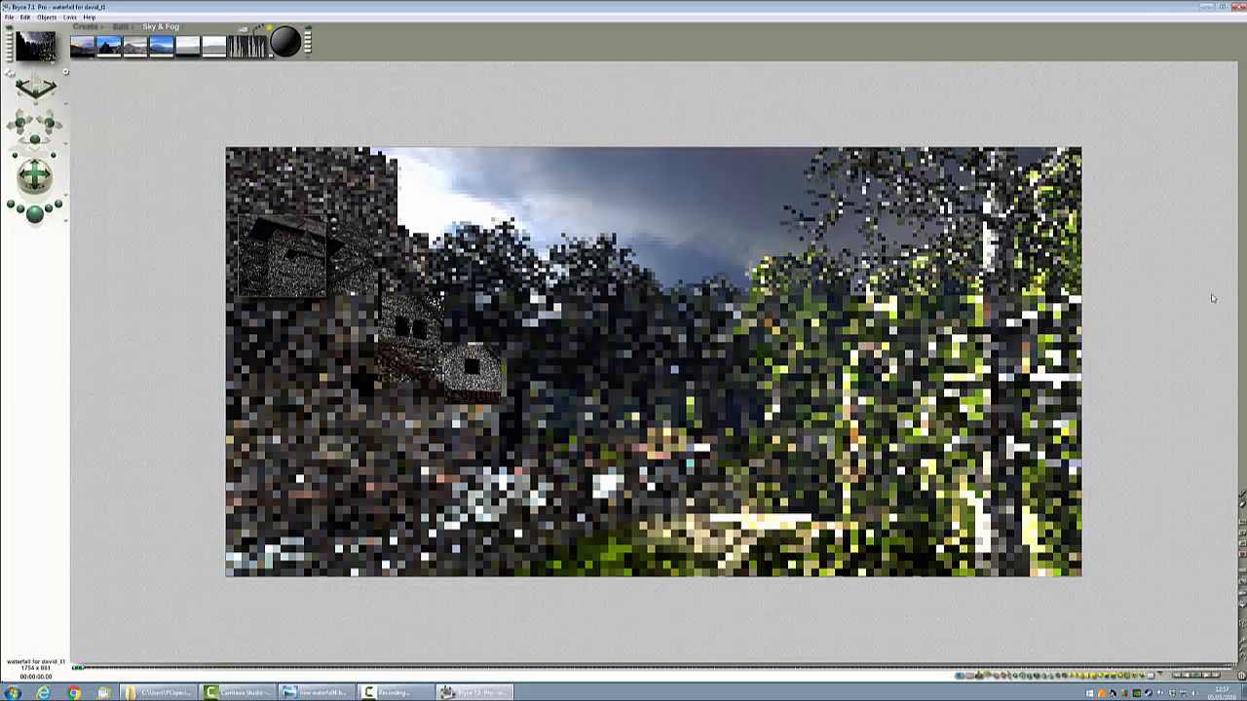
Step: Open the reference waterfall image in Photo Viewer for comparison and close it
left_click(317, 692)
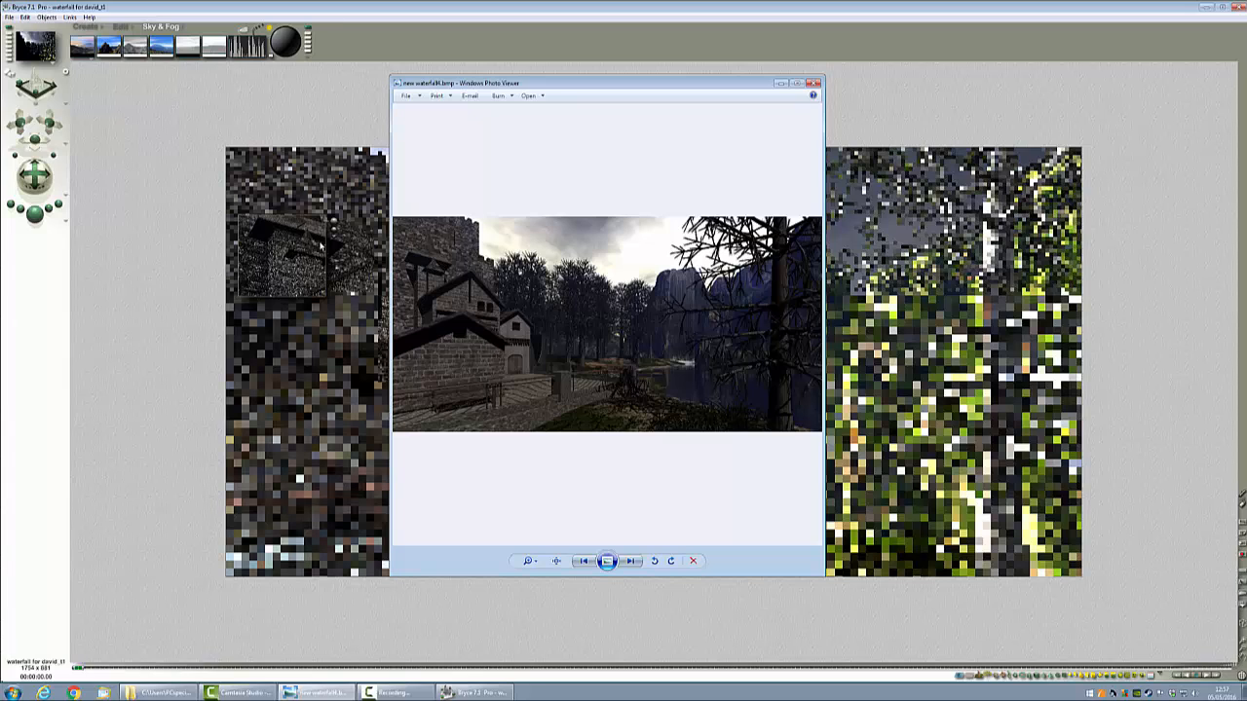
left_click(814, 82)
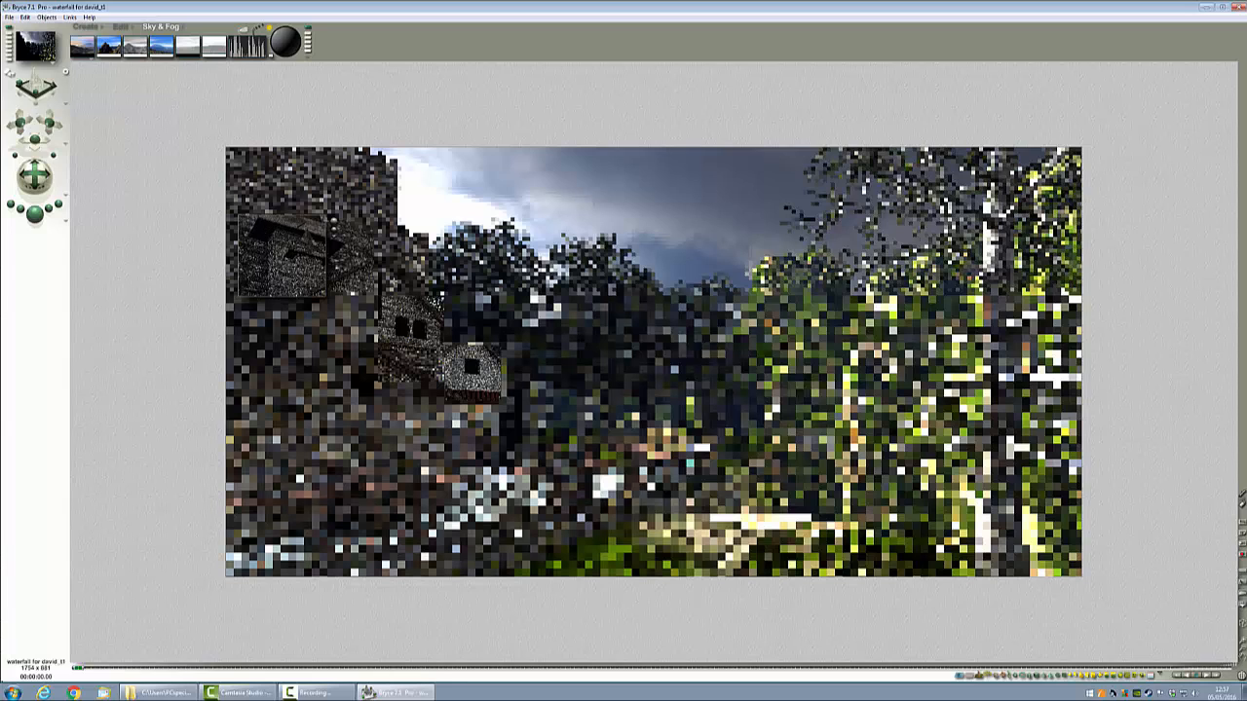
Step: Select the castle group and set its X rotation to 0.01 in Object Attributes
left_click(408, 290)
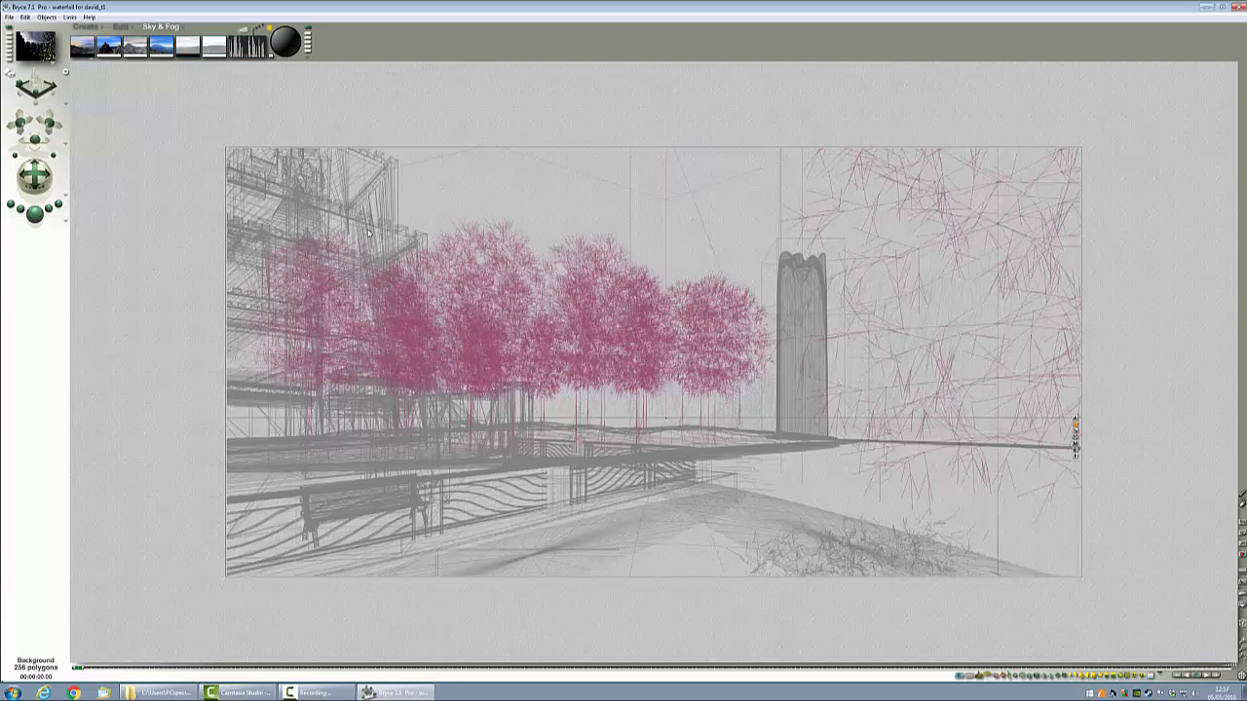
left_click(368, 232, "ctrl")
left_click(385, 251)
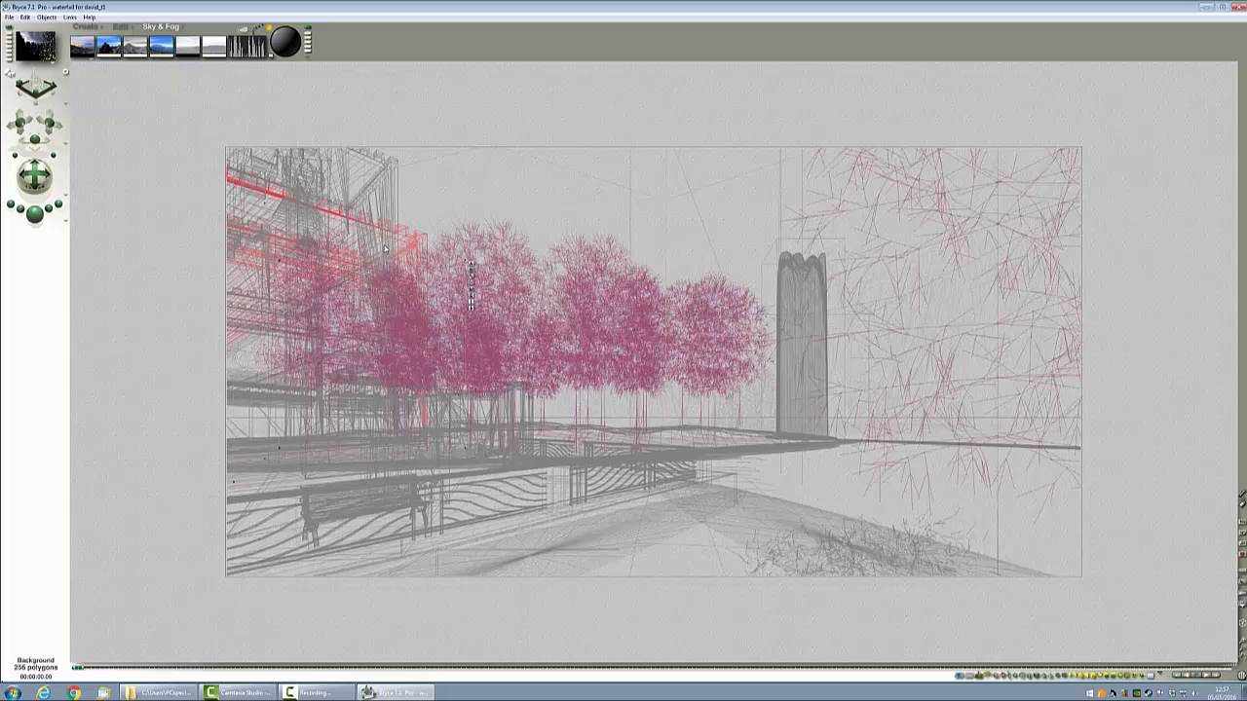
left_click(386, 218, "ctrl")
left_click(398, 224)
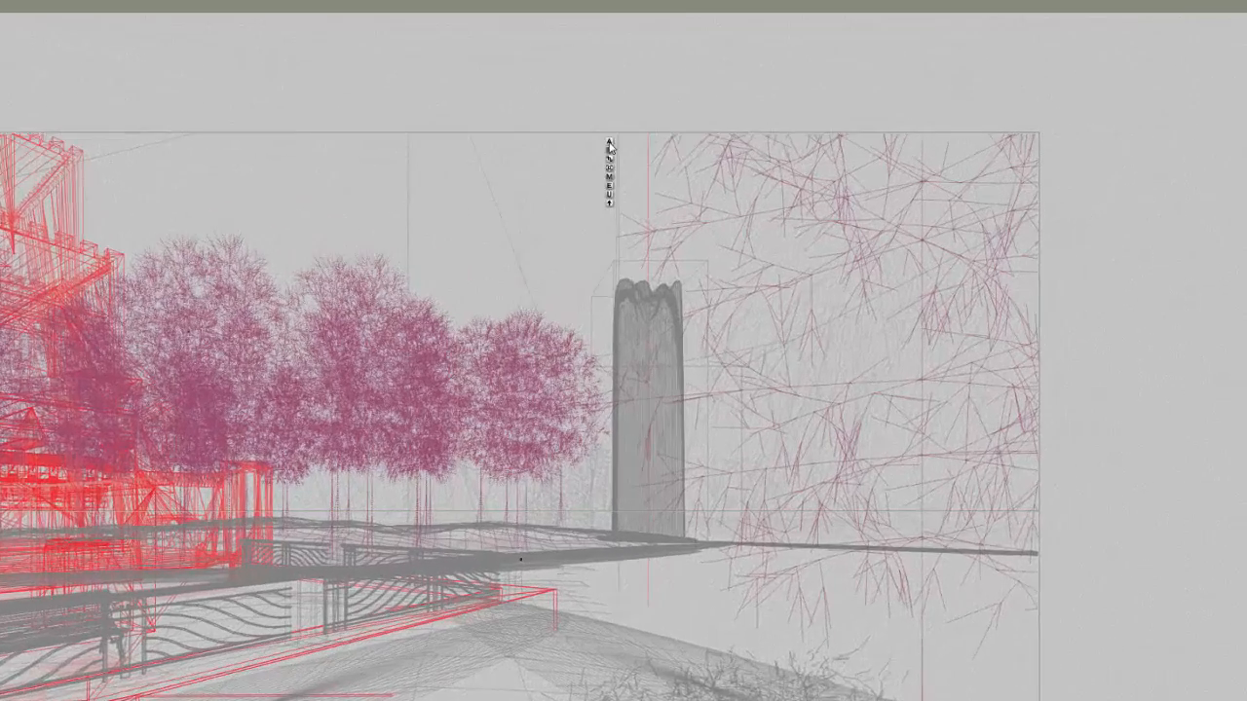
left_click(774, 153)
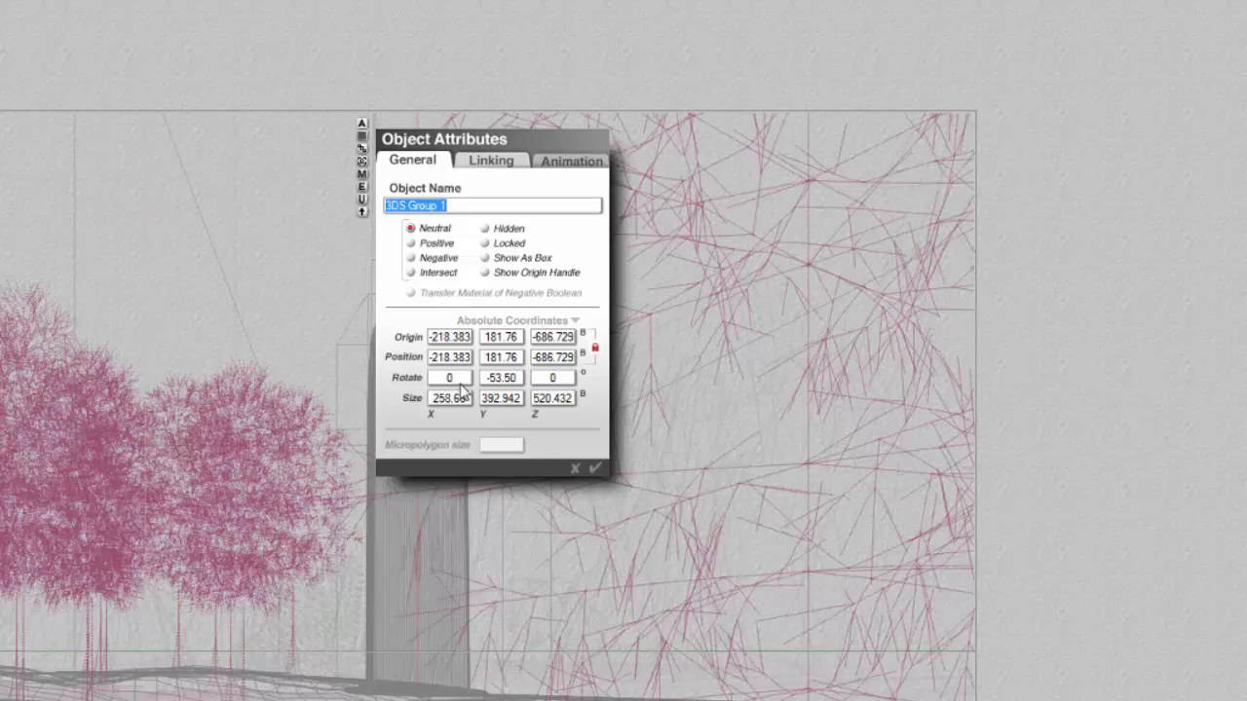
left_click(455, 381)
key("BackSpace")
type("0.01")
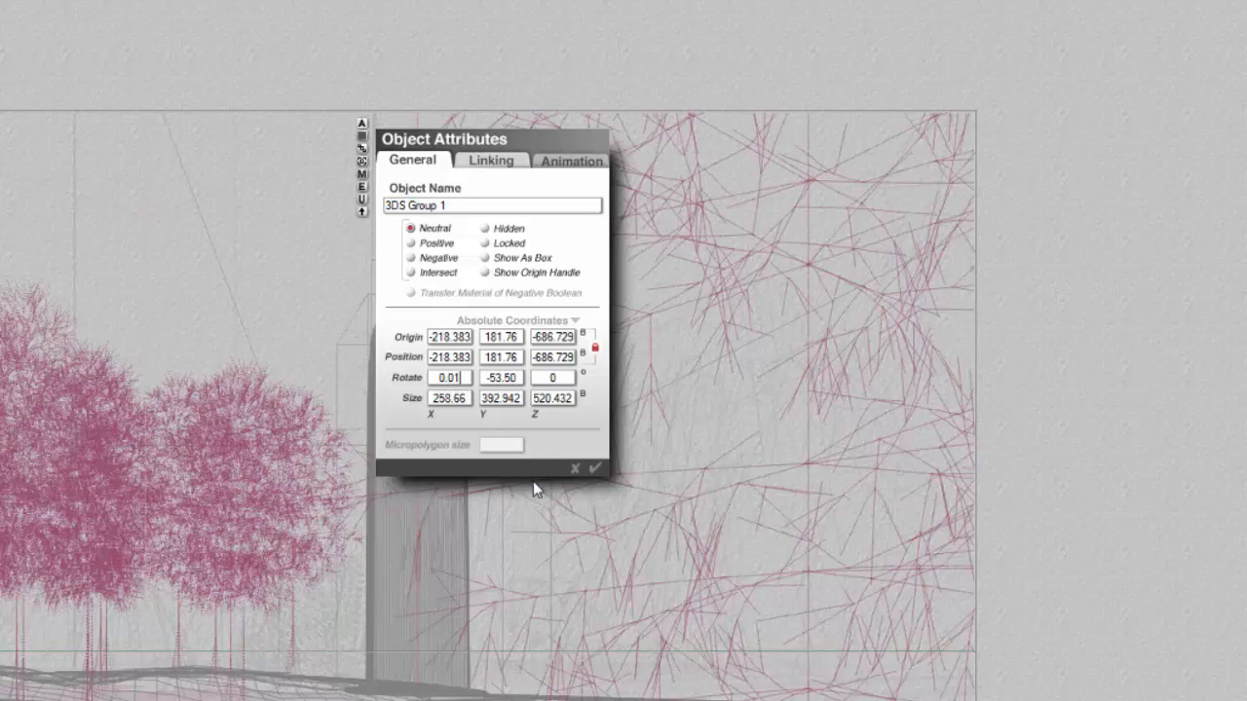
key("Return")
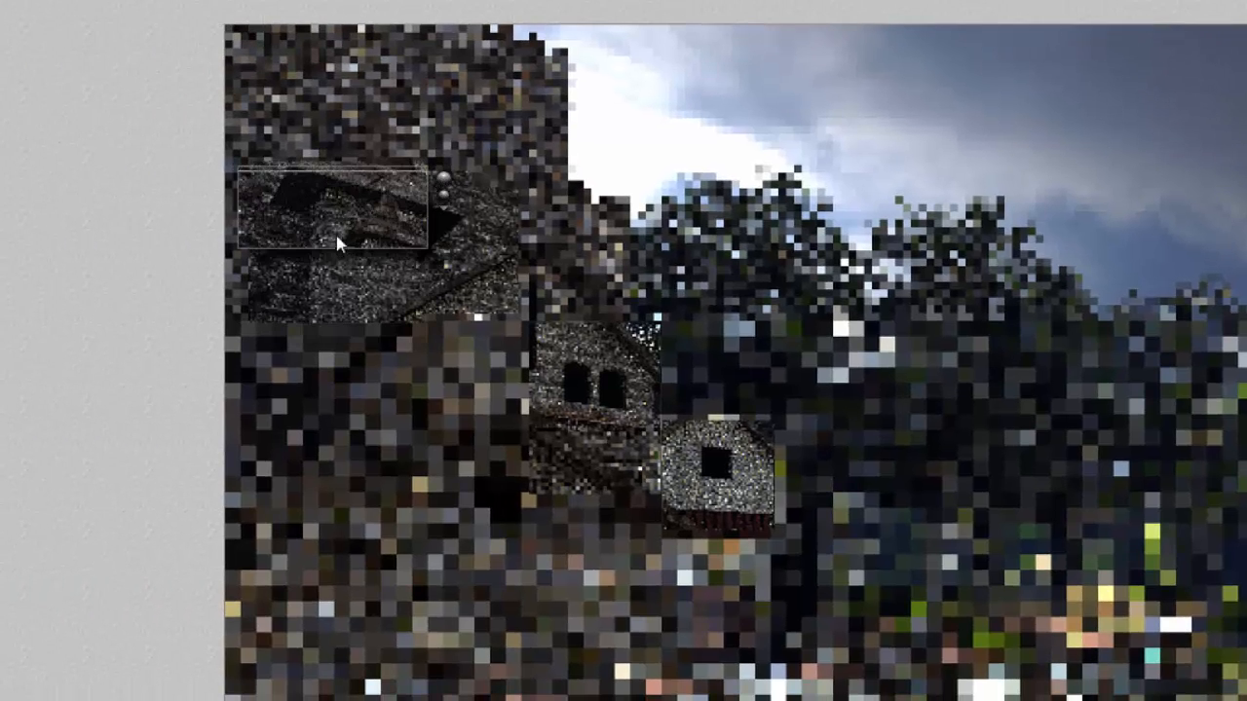
Step: Test-render regions over the castle roof and the small house
left_click_drag(475, 268, 373, 176)
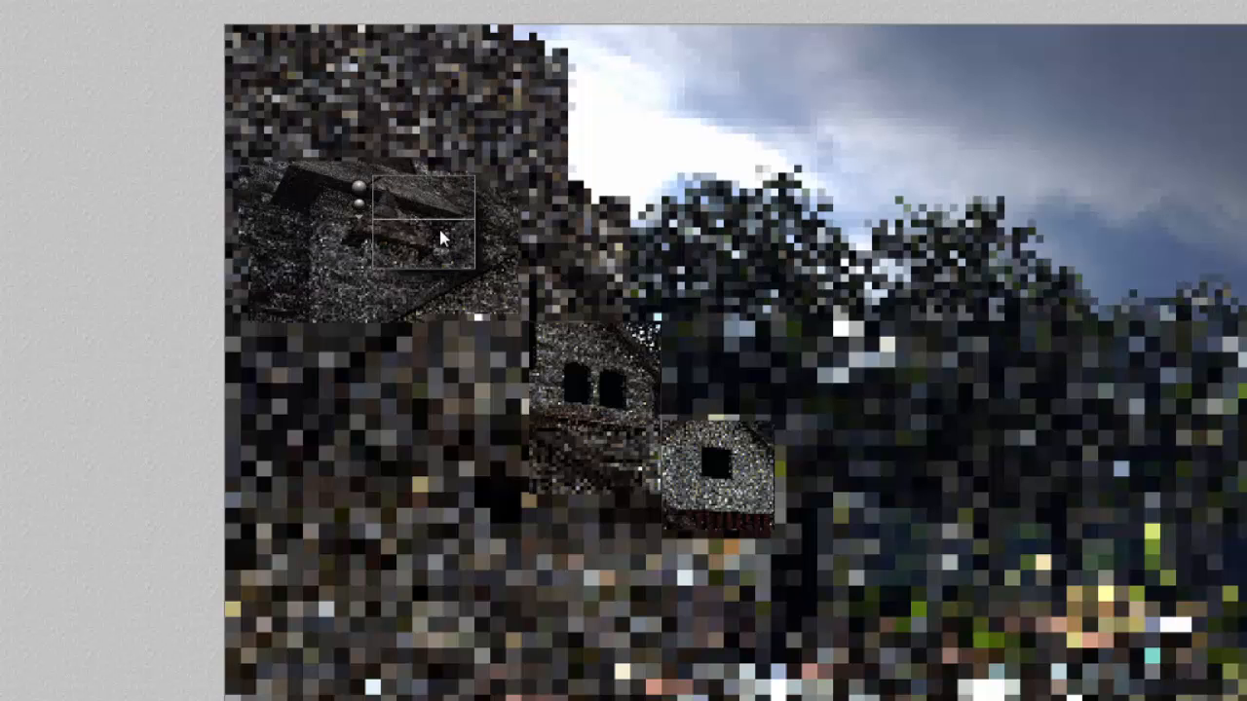
left_click_drag(776, 434, 683, 506)
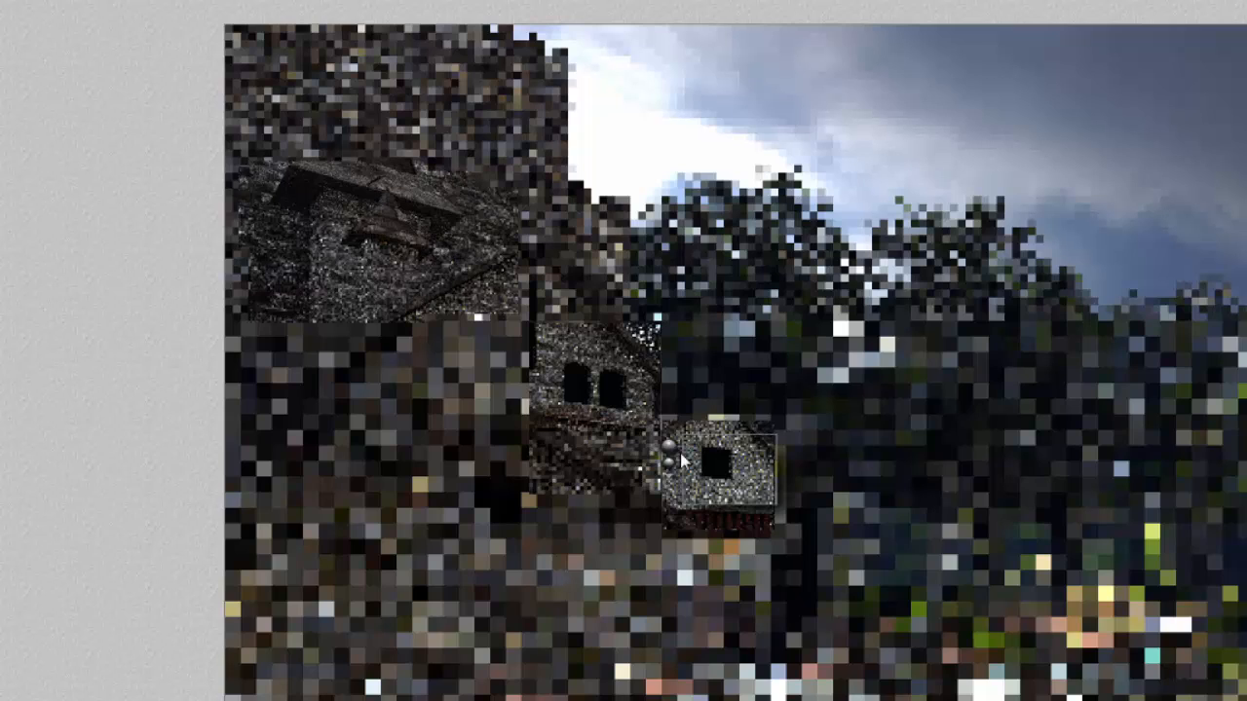
left_click_drag(455, 290, 374, 230)
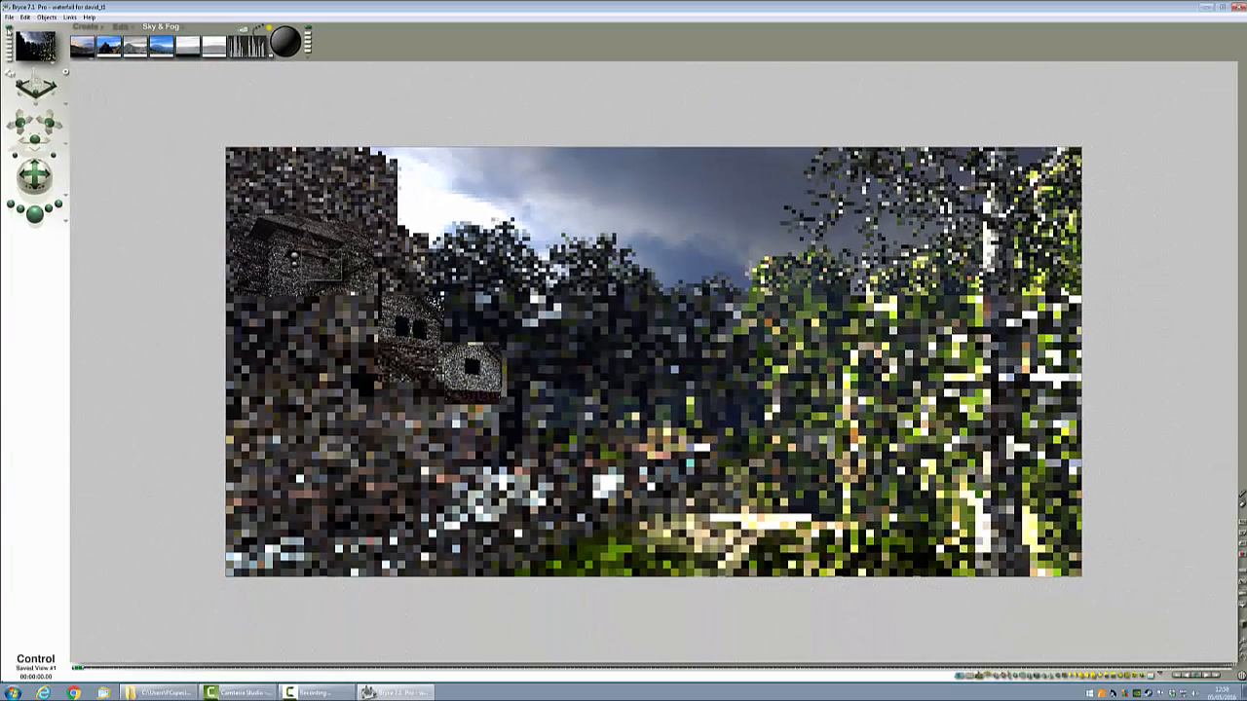
Step: Save the scene as a new file version ending in t2
left_click(9, 16)
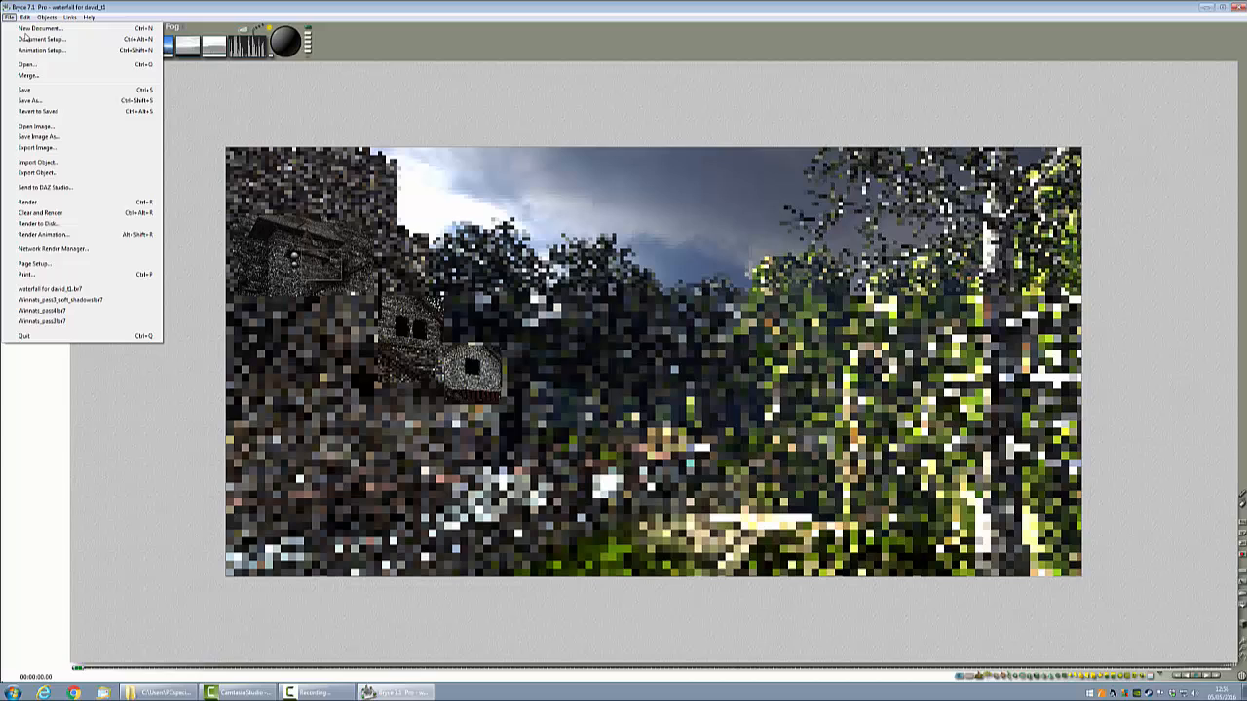
left_click(60, 102)
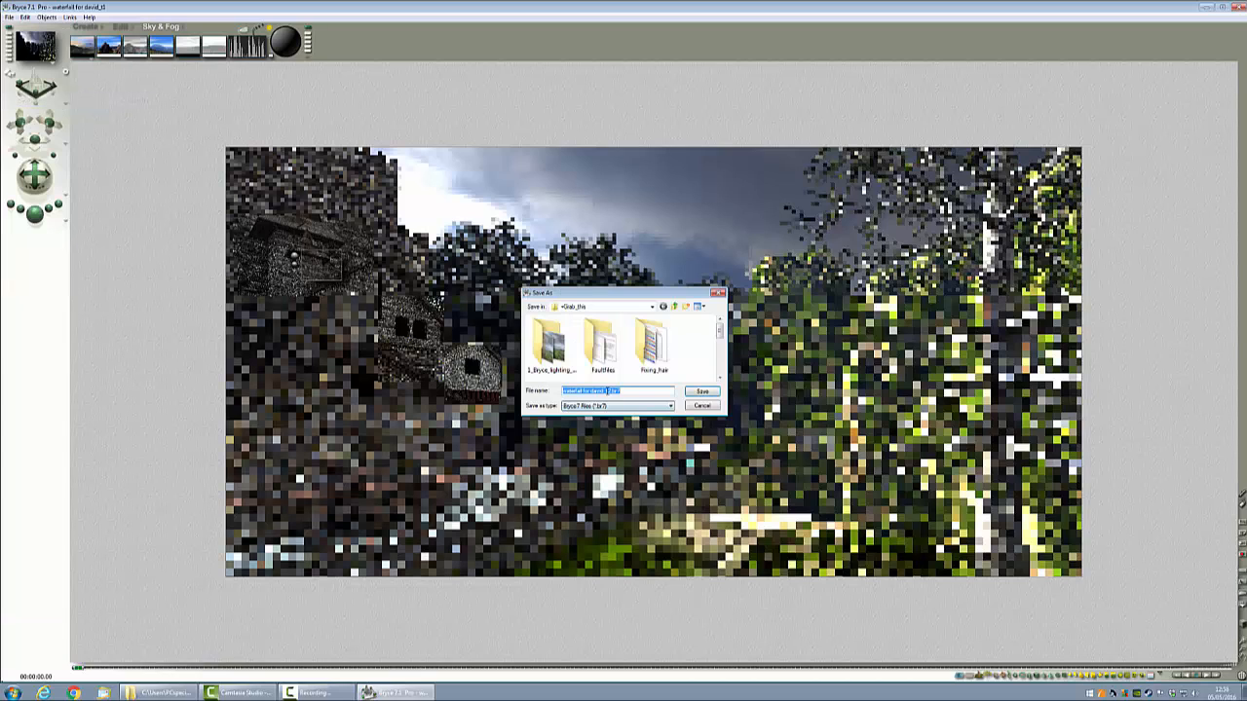
left_click(704, 393)
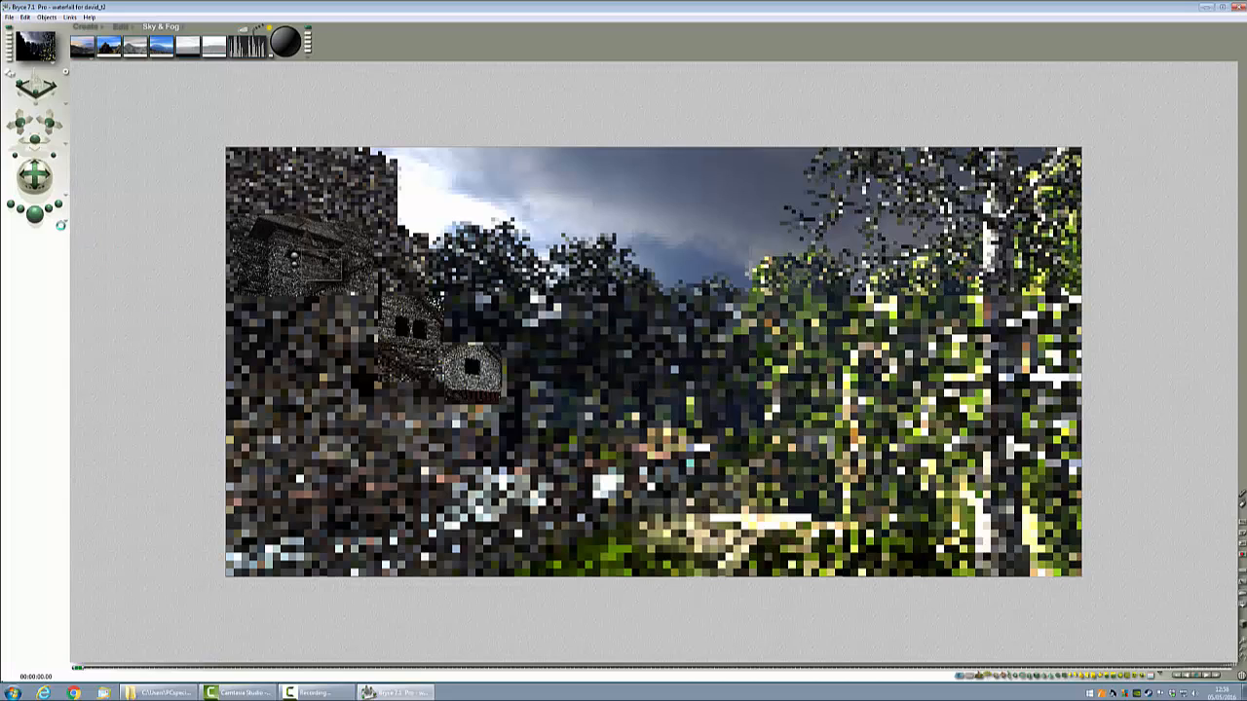
Step: Set rays per pixel to 36 in the Render Options and start the render
left_click(65, 223)
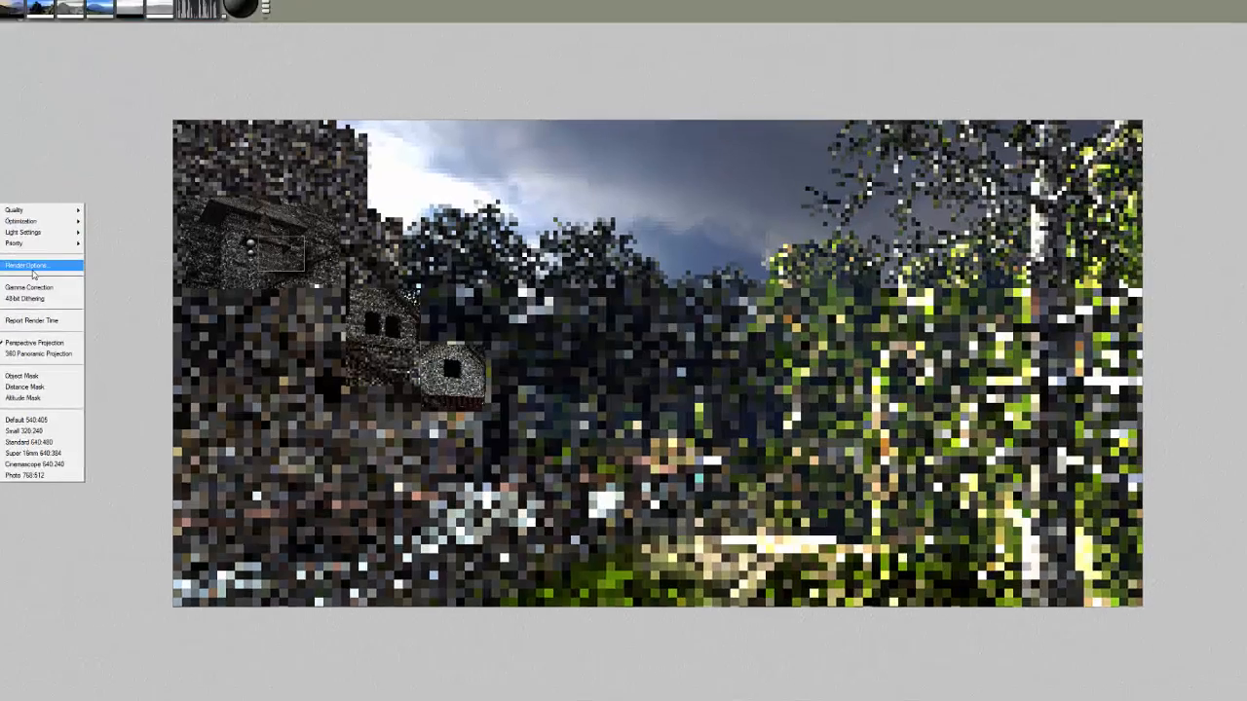
left_click(32, 271)
left_click(498, 314)
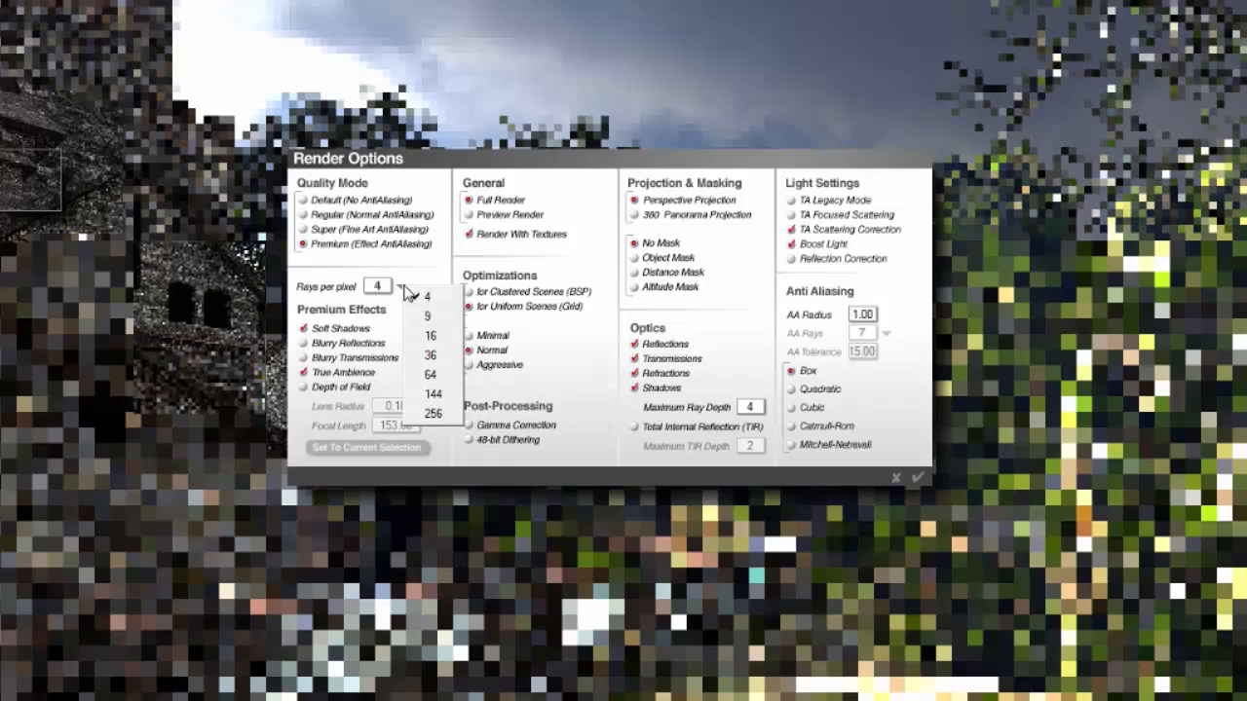
left_click(430, 357)
left_click(918, 479)
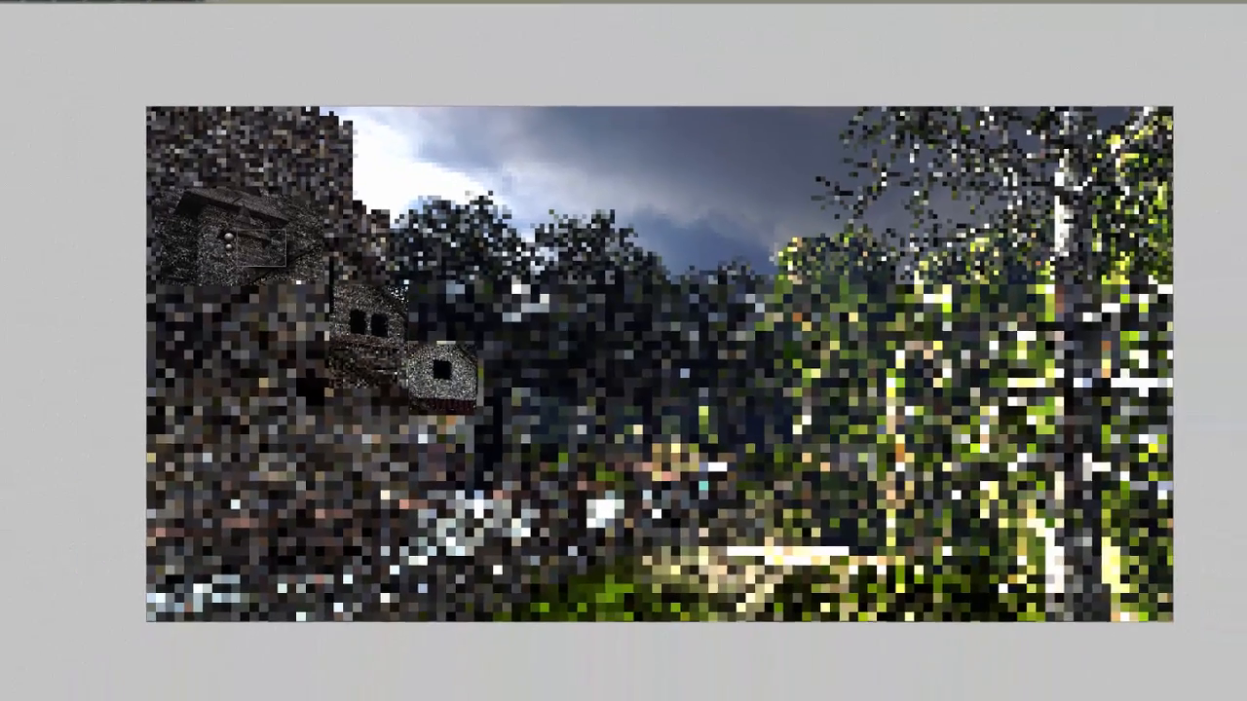
left_click(36, 215)
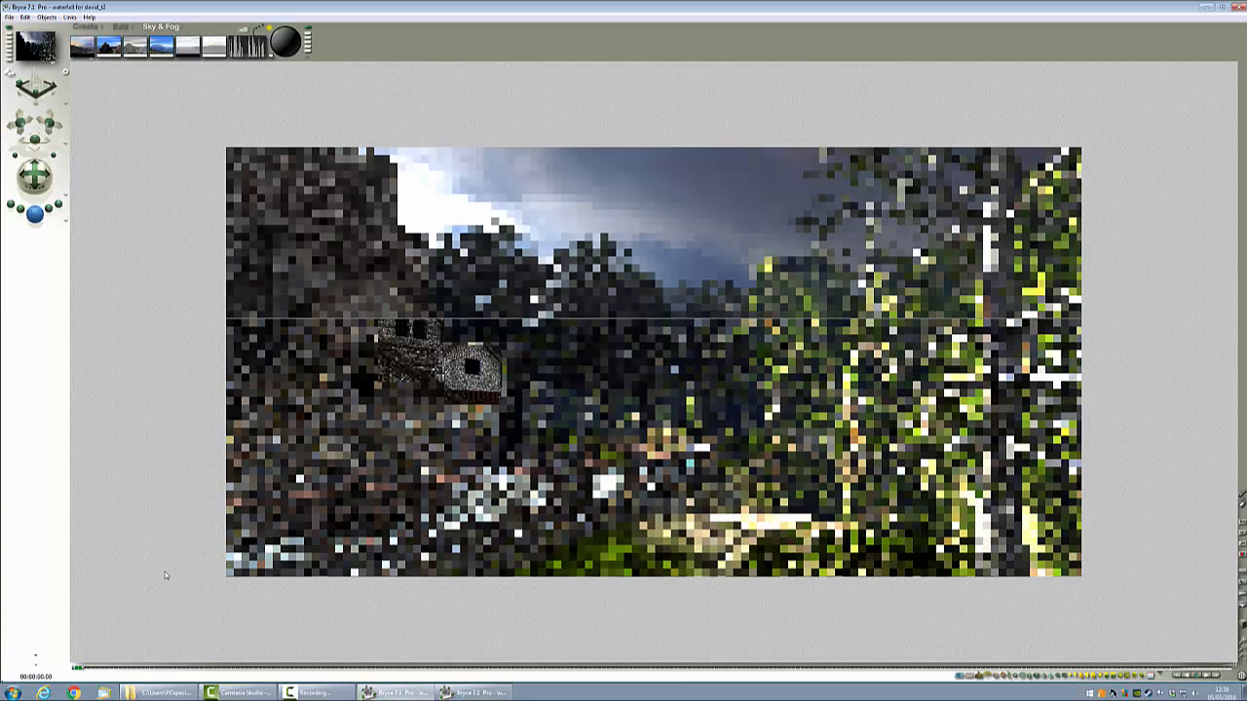
Step: In the other Bryce window, set the haze thickness to 31 in the Sky Lab's Atmosphere settings and render
left_click(498, 694)
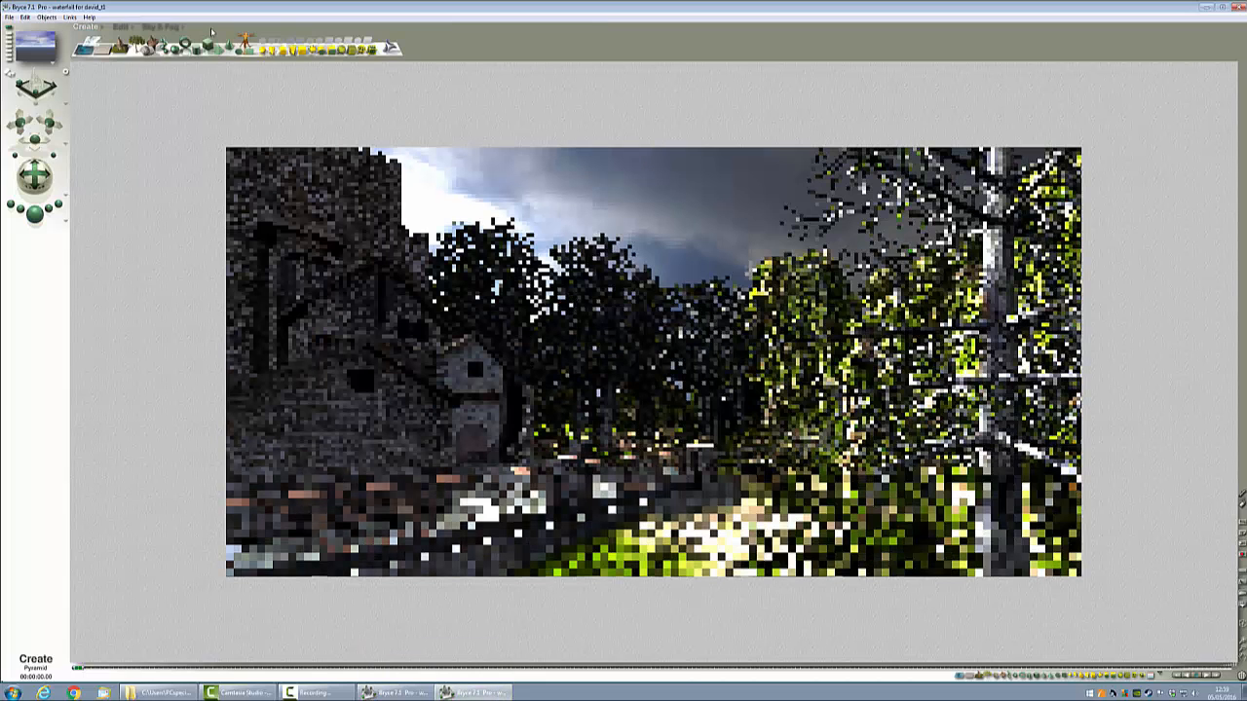
left_click(167, 27)
left_click(243, 32)
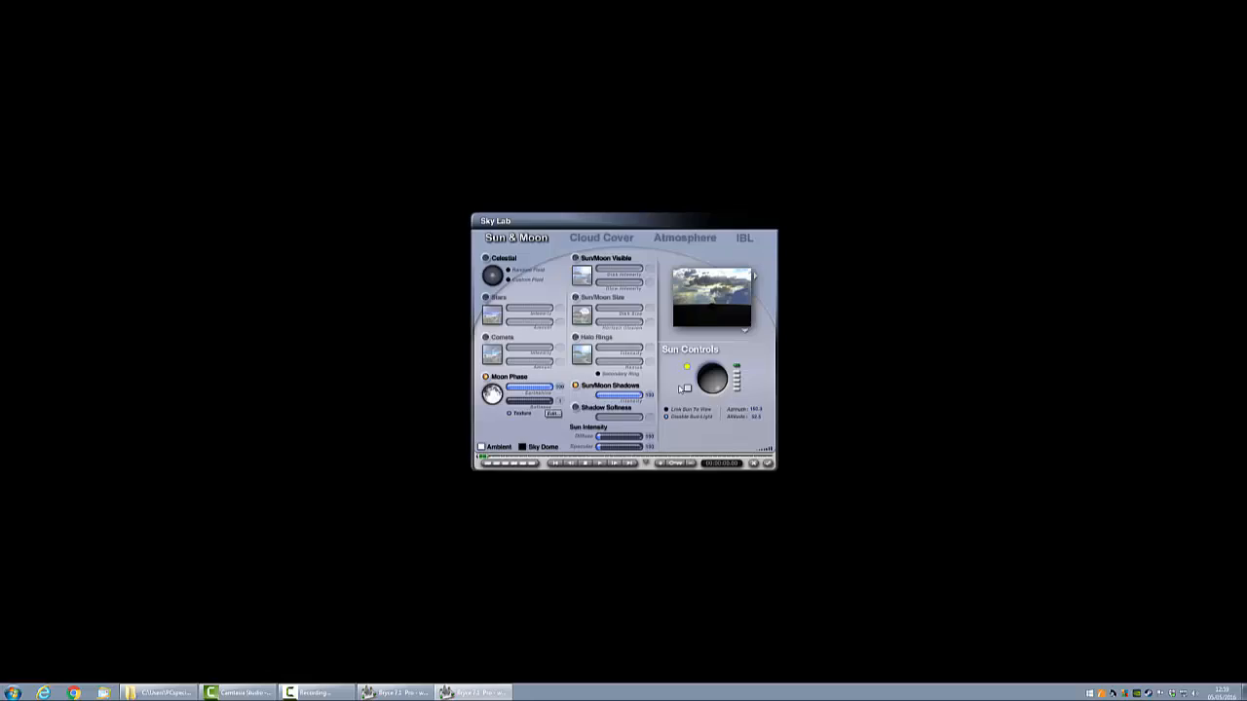
left_click(762, 125)
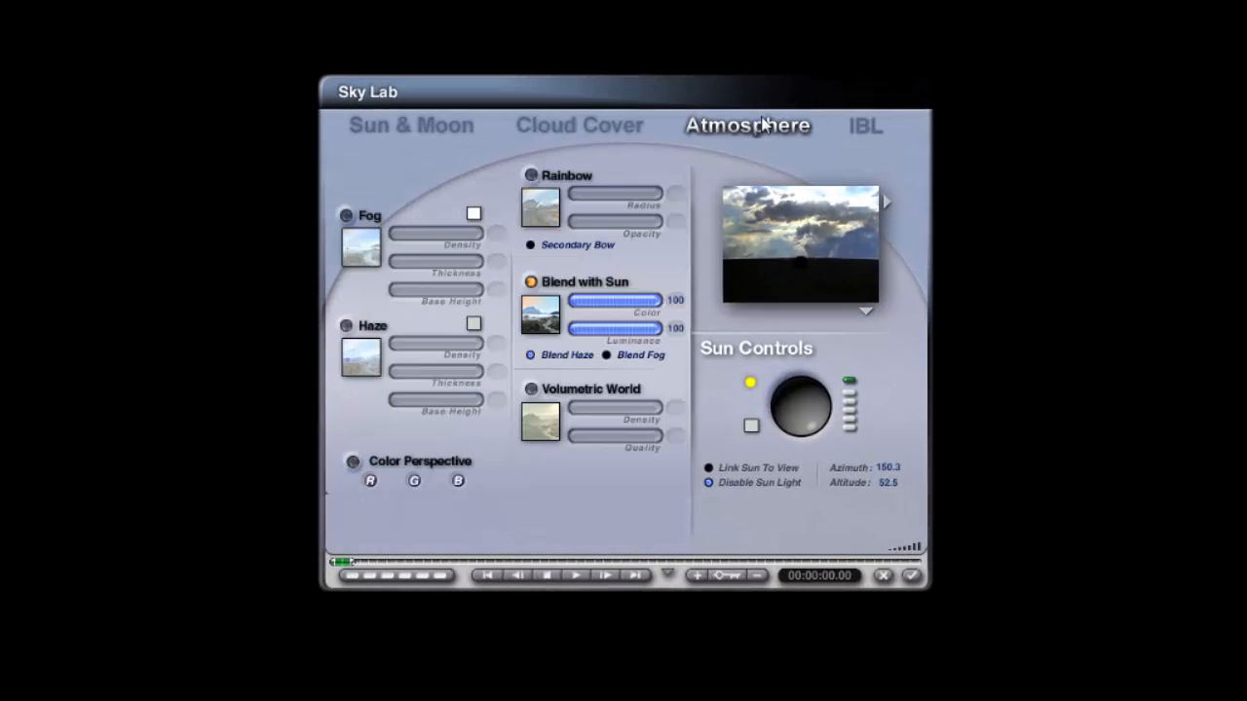
left_click(503, 372)
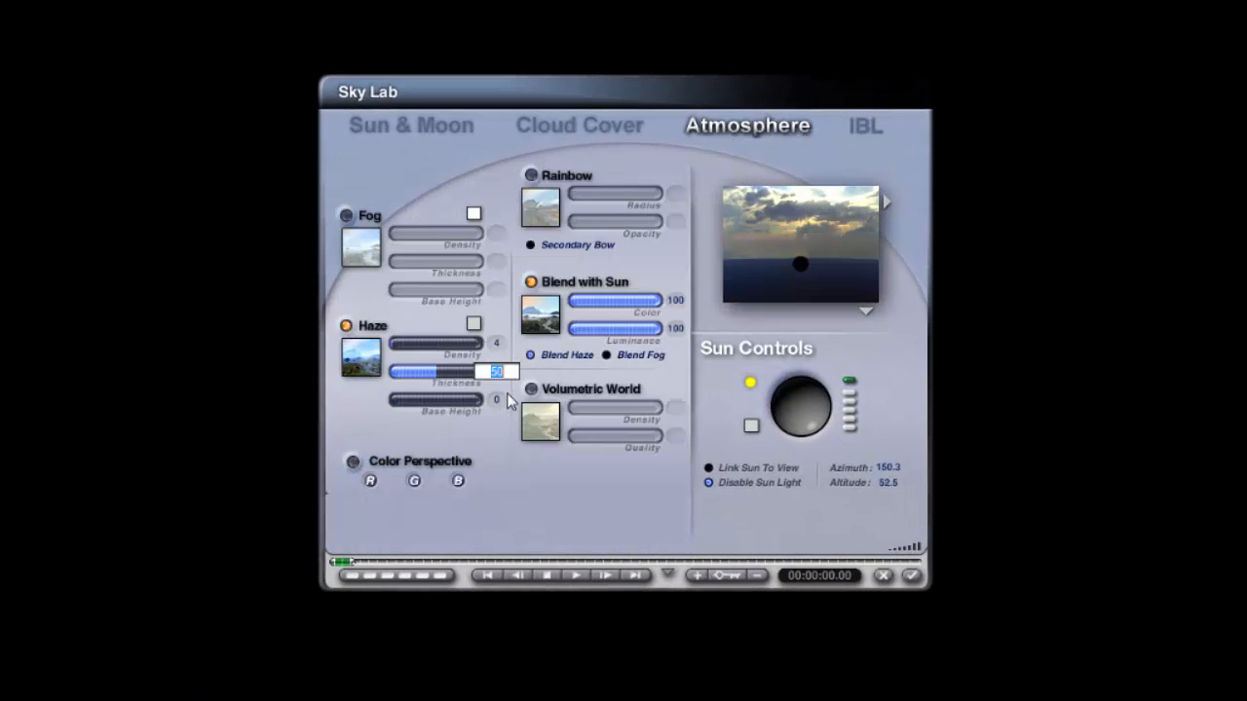
type("31")
key("Return")
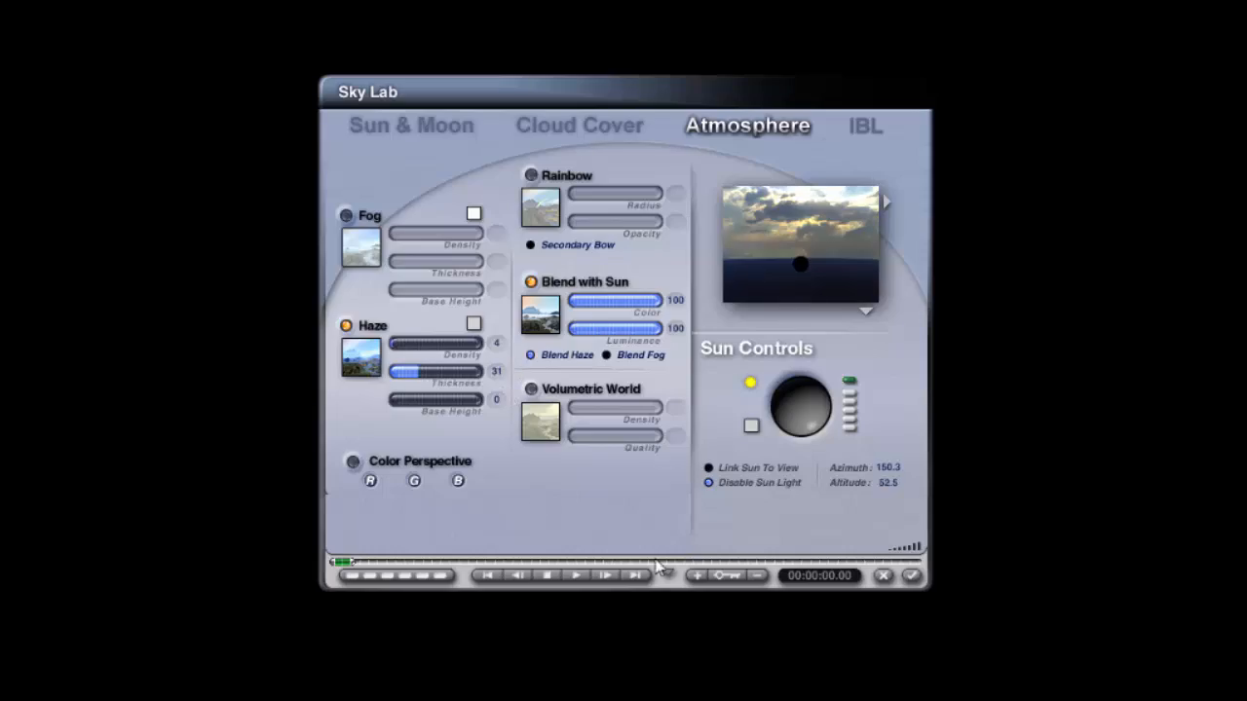
left_click(911, 576)
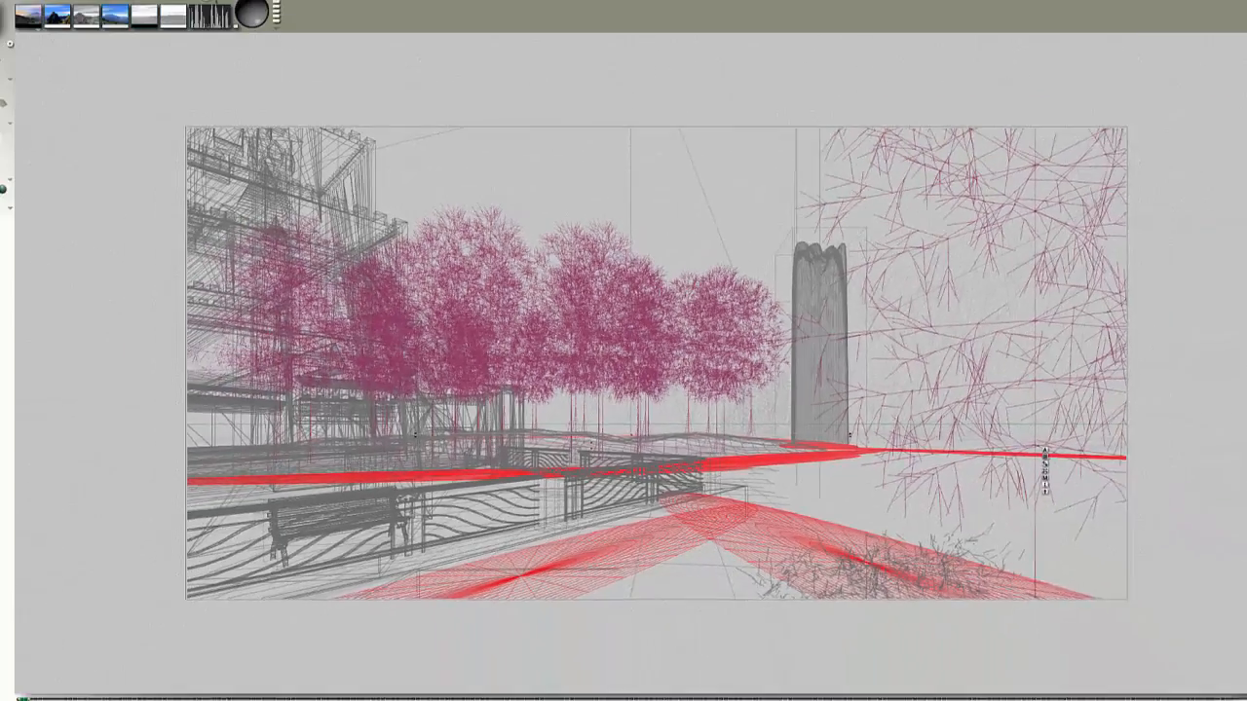
left_click(36, 215)
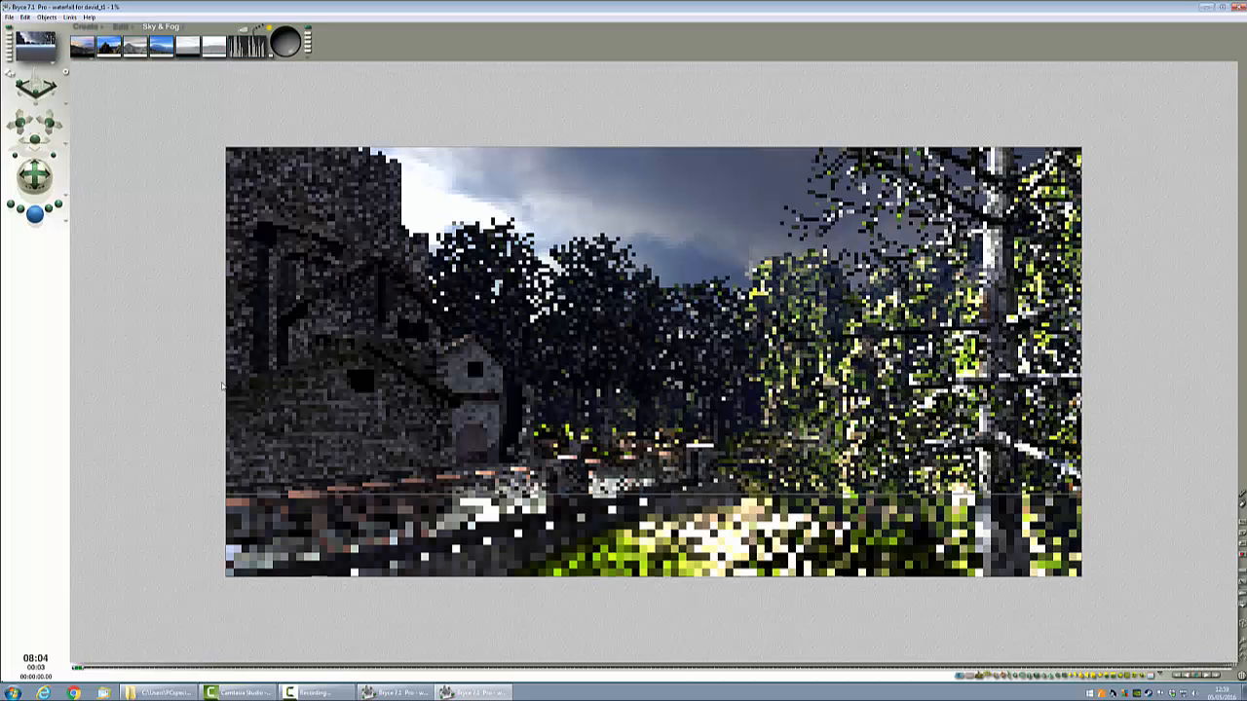
Step: Switch between the two Bryce windows to compare their renders
left_click(401, 692)
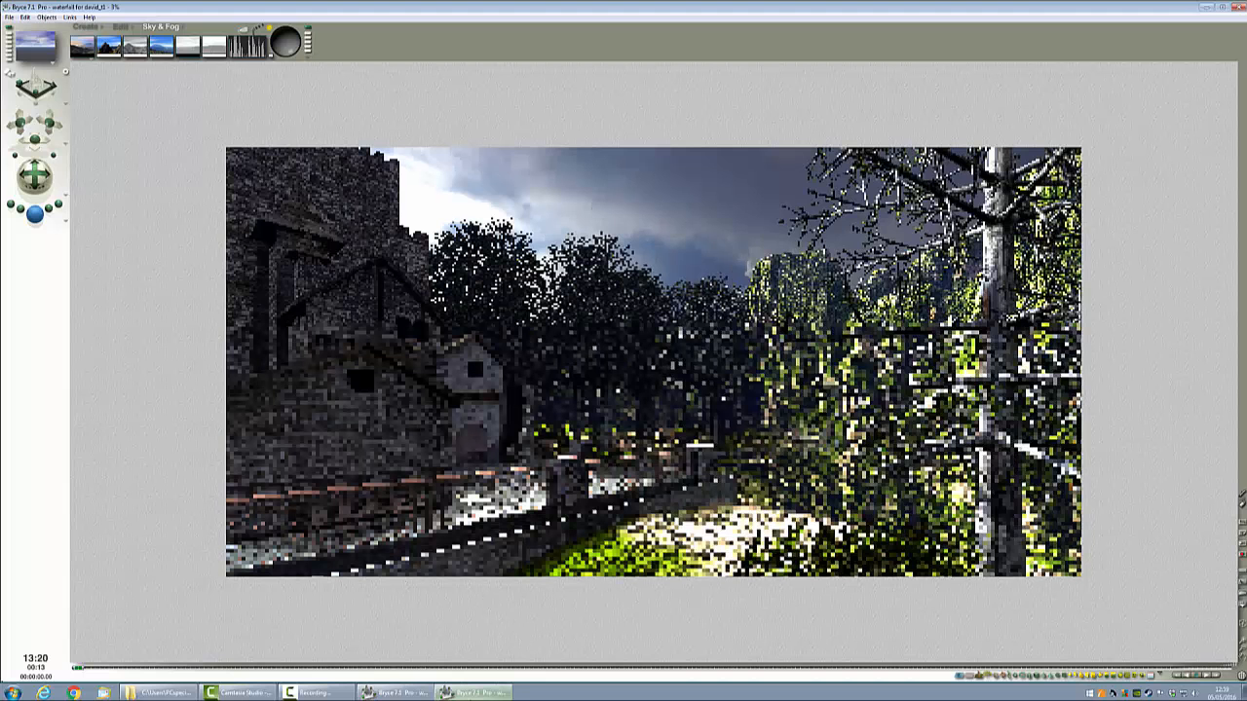
left_click(475, 693)
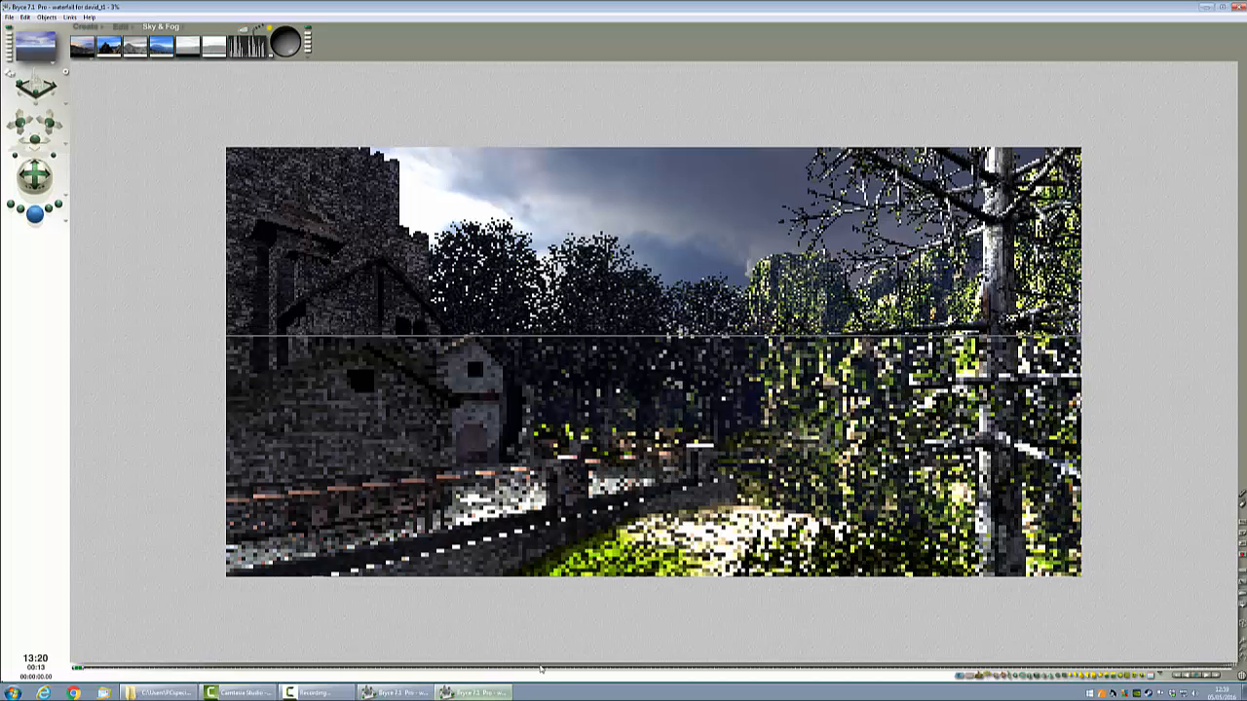
left_click(399, 693)
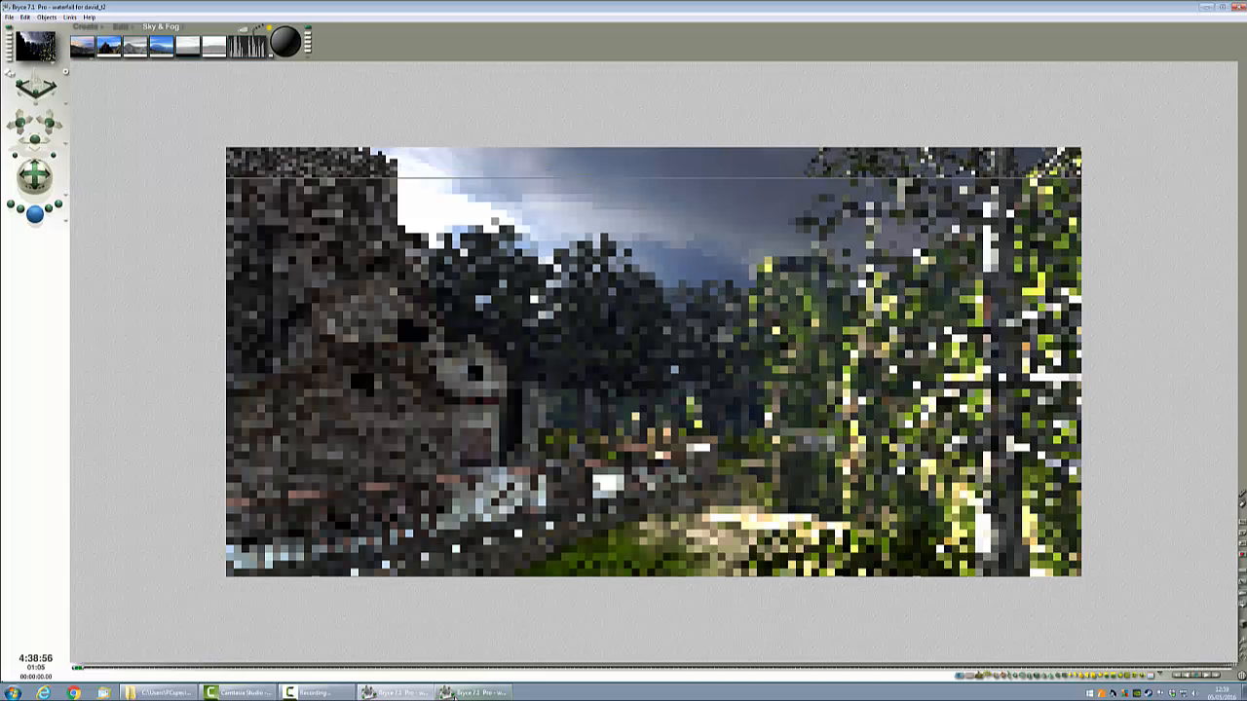
mouse_move(472, 692)
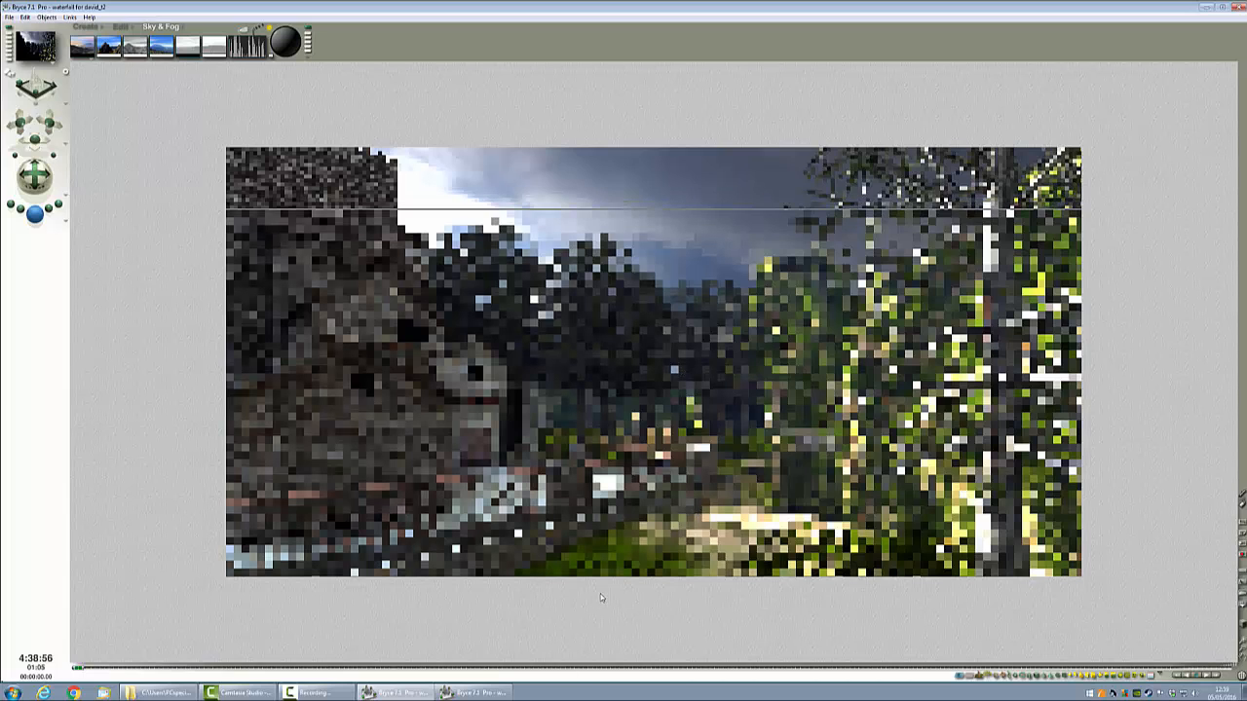
left_click(475, 693)
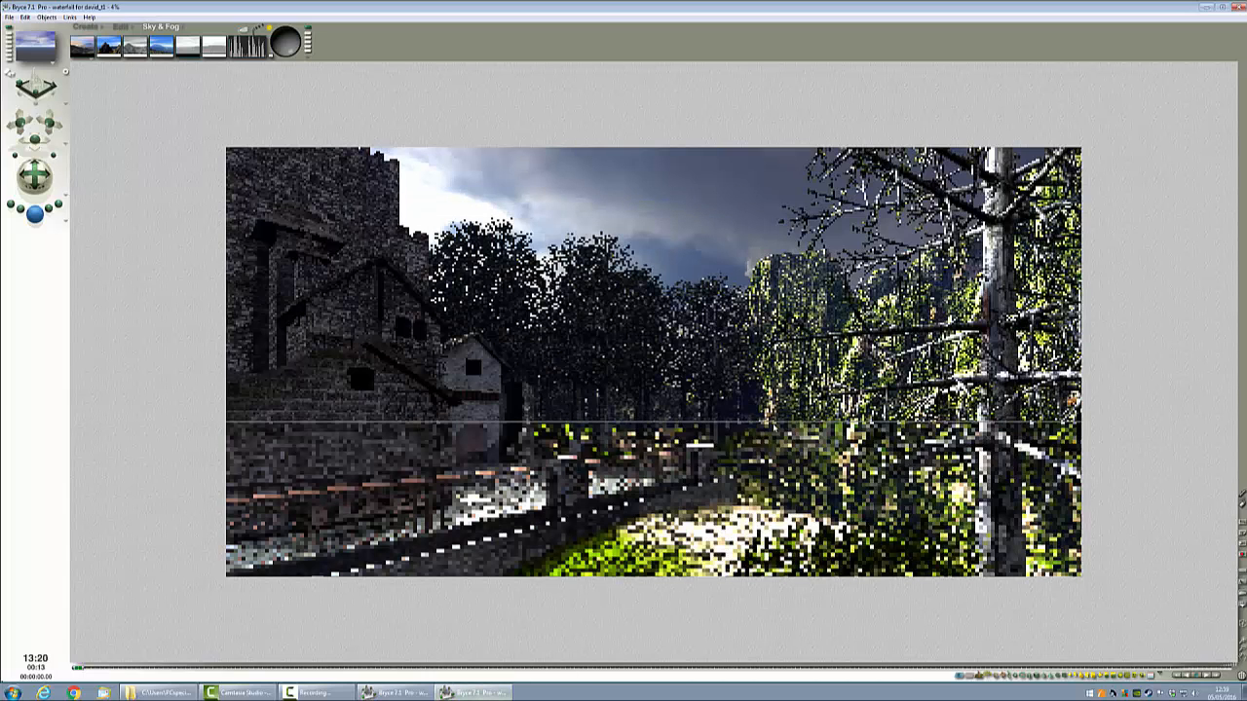